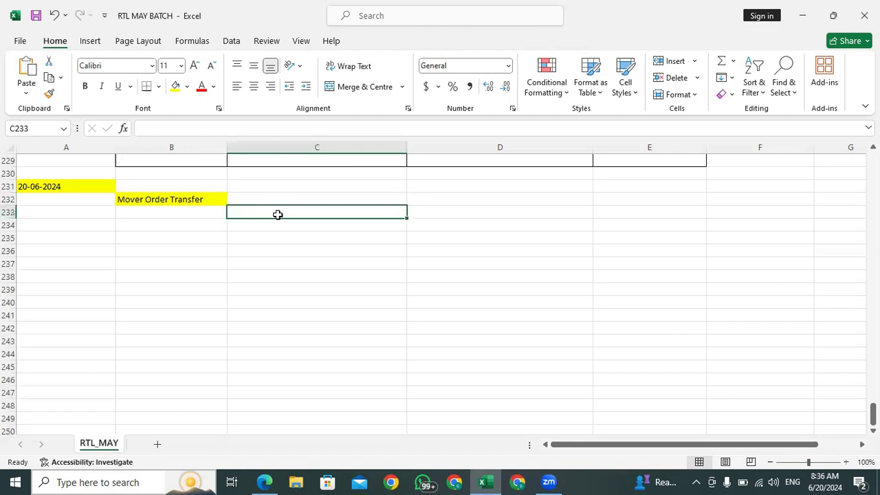
- Enter 0.001 in cell C233 and the label Org in cell C232 directly above it
type("00")
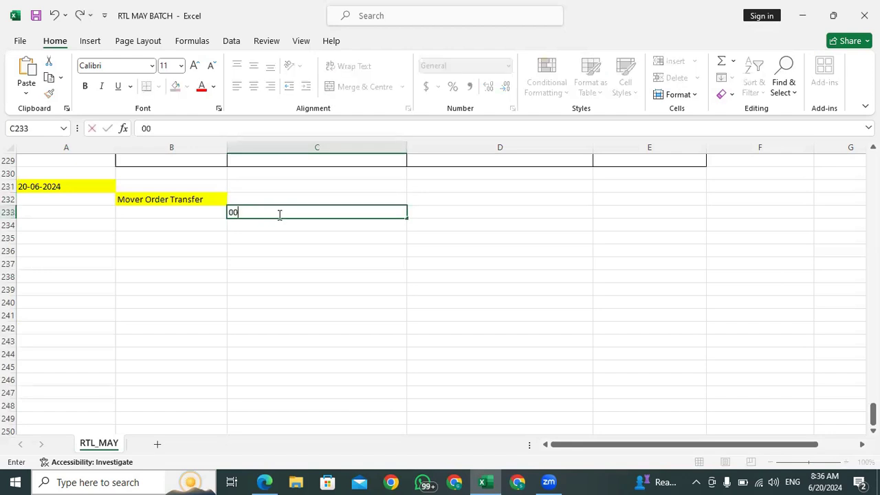
type(".001")
key("Return")
key("Return")
left_click(295, 211)
left_click(301, 202)
type("Org")
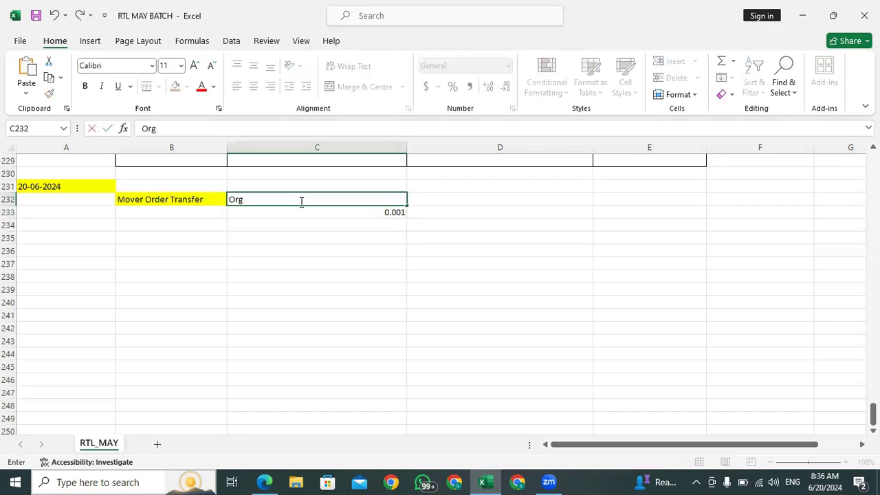
left_click(326, 221)
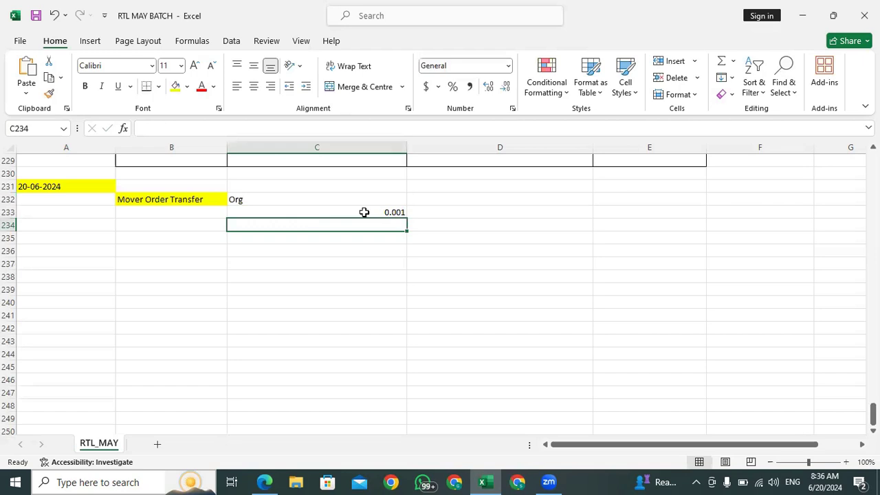
- Enter Stores in cell C234, beneath the 0.001 value
left_click(310, 199)
left_click(352, 216)
left_click(356, 227)
type("Staore")
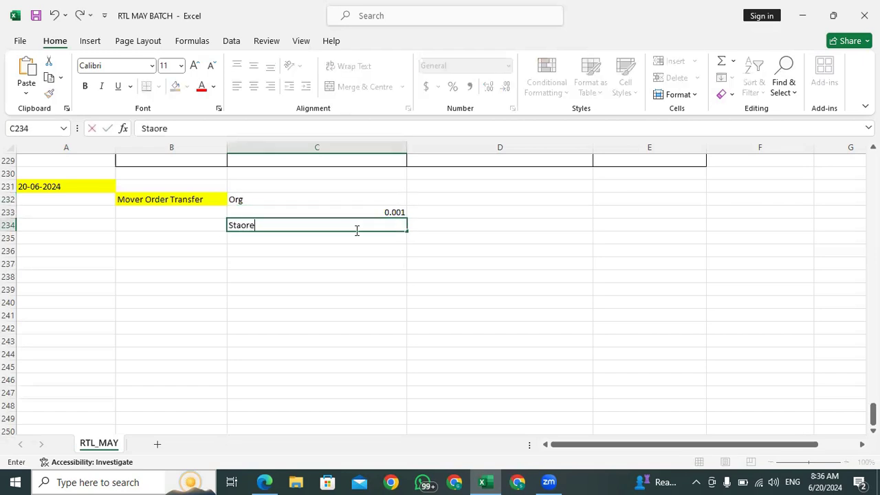
key("BackSpace")
key("BackSpace")
key("BackSpace")
key("BackSpace")
key("BackSpace")
type("ore")
key("Return")
- Fill D234, E234 and F234 with Staging, Completed and Finshied Goods
key("Right")
key("Up")
type("Staging")
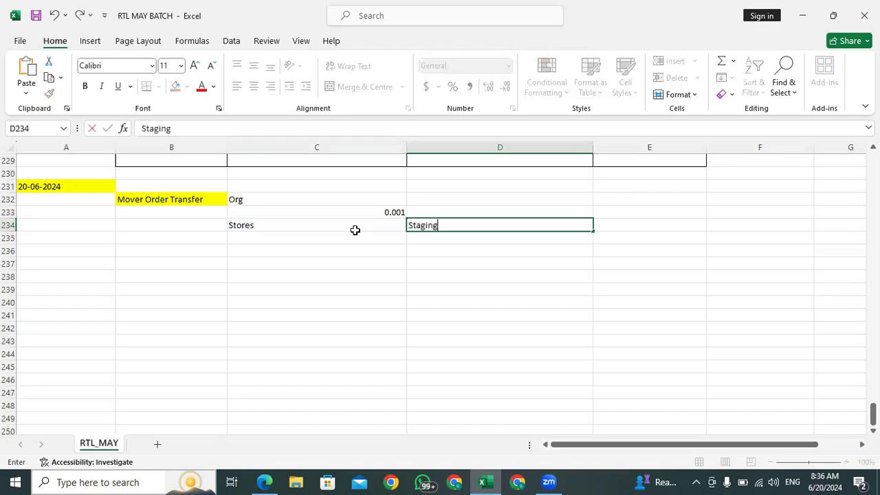
key("Tab")
type("Completed")
key("Tab")
type("Finshied")
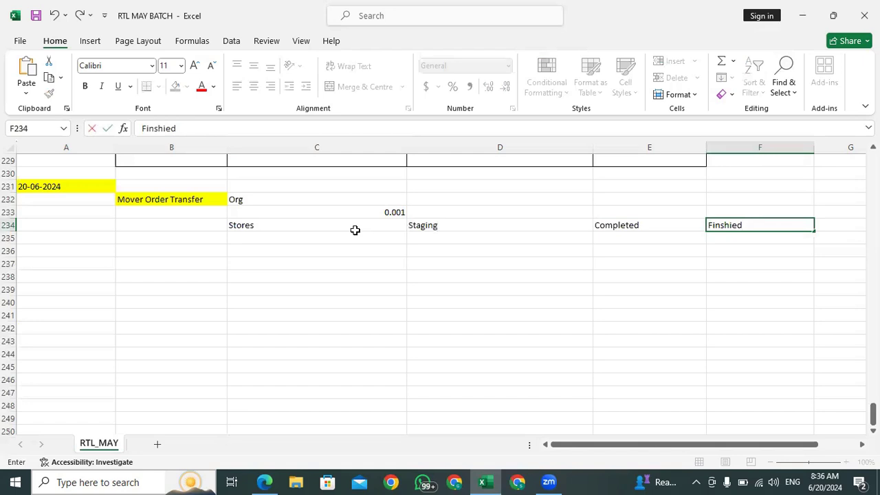
type(" Goods")
left_click(322, 262)
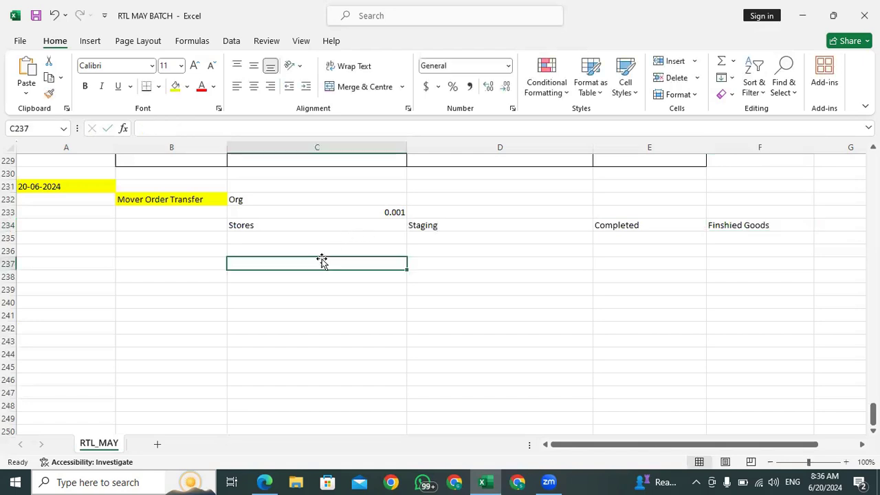
- Merge and centre the 0.001 value across C233:F233 and fill the merged cell with yellow
left_click(305, 212)
key("shift+Right")
key("shift+Right")
key("shift+Right")
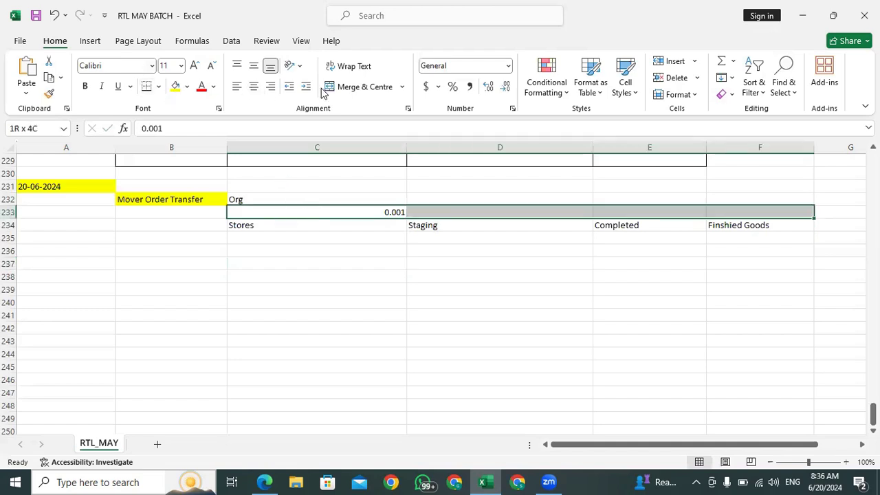
left_click(355, 87)
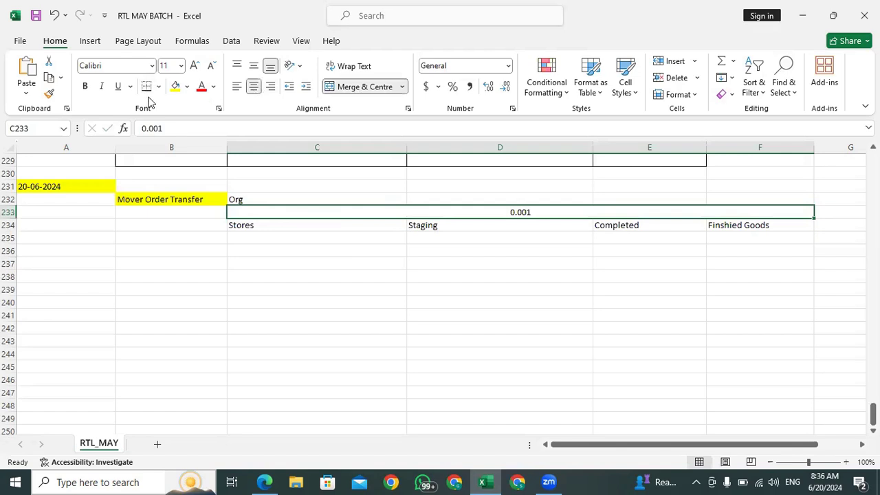
left_click(176, 86)
left_click(412, 288)
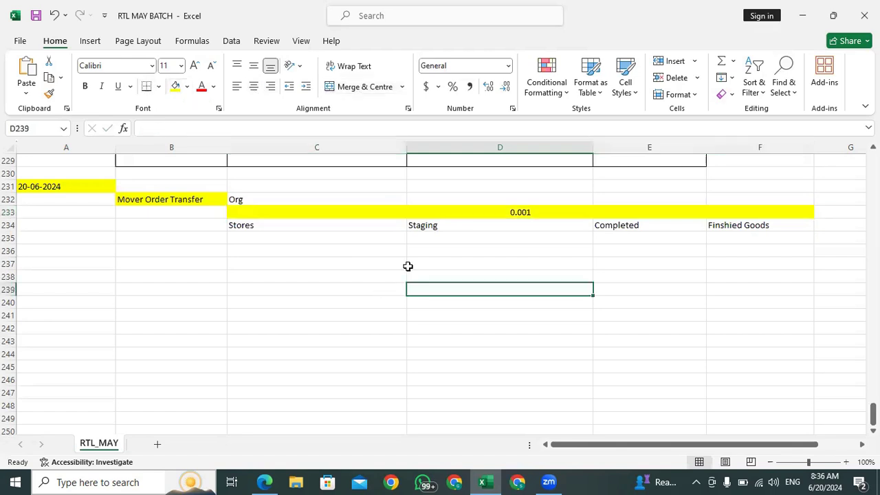
- Merge and centre the Org label across C232:F232
left_click(255, 199)
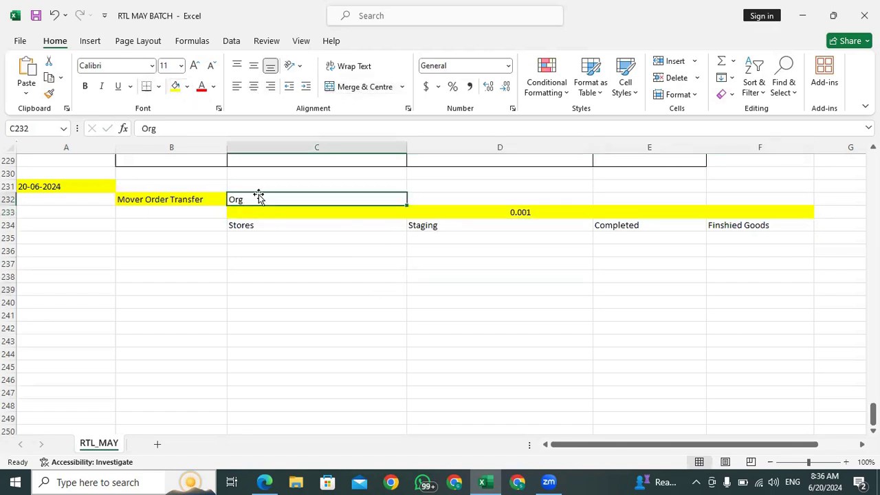
key("shift+Right")
key("shift+Right")
key("shift+Right")
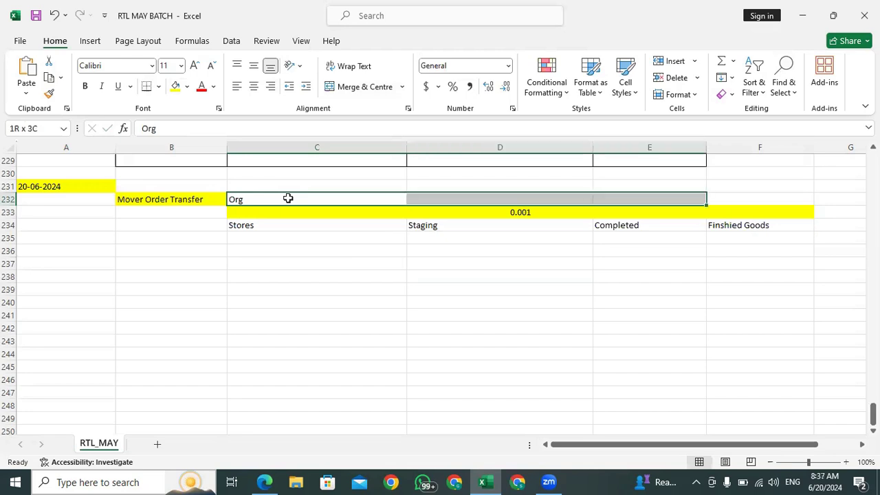
left_click(346, 86)
left_click(497, 277)
- Enter the row label Subinv in cell B234, before Stores
left_click(496, 205)
left_click(490, 212)
left_click(250, 226)
left_click(192, 223)
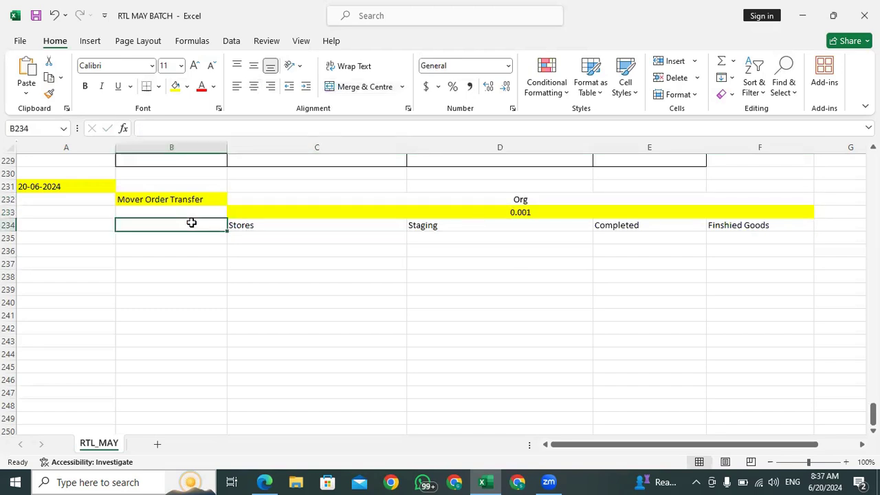
type("Su")
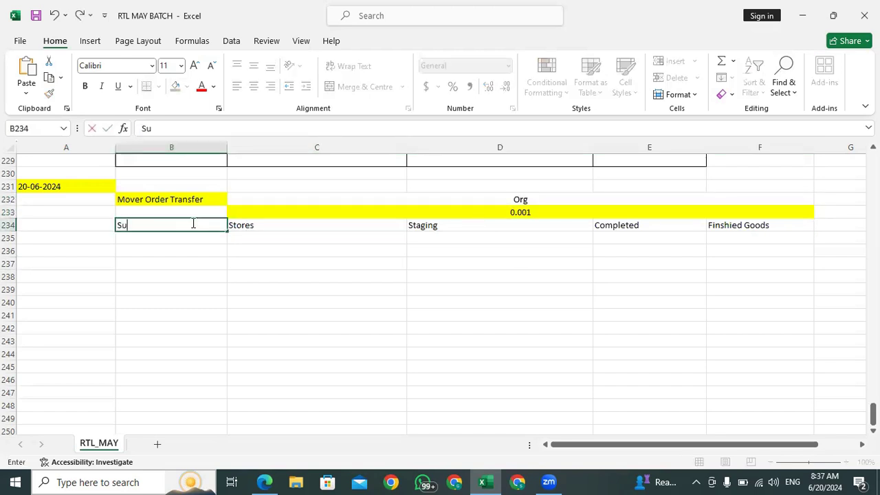
type("binv")
key("Return")
left_click(156, 226)
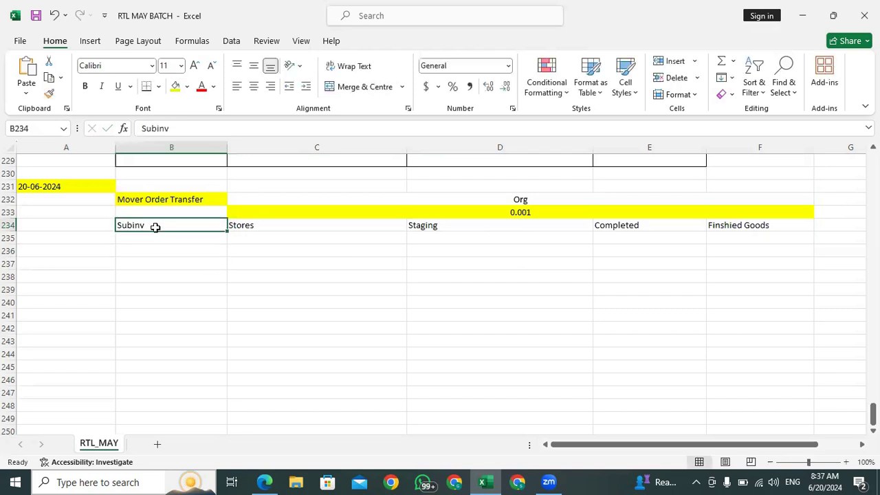
- Review the Mover Order Transfer layout: the organization row and the Stores, Staging, Completed and Finshied Goods subinventories
left_click(262, 226)
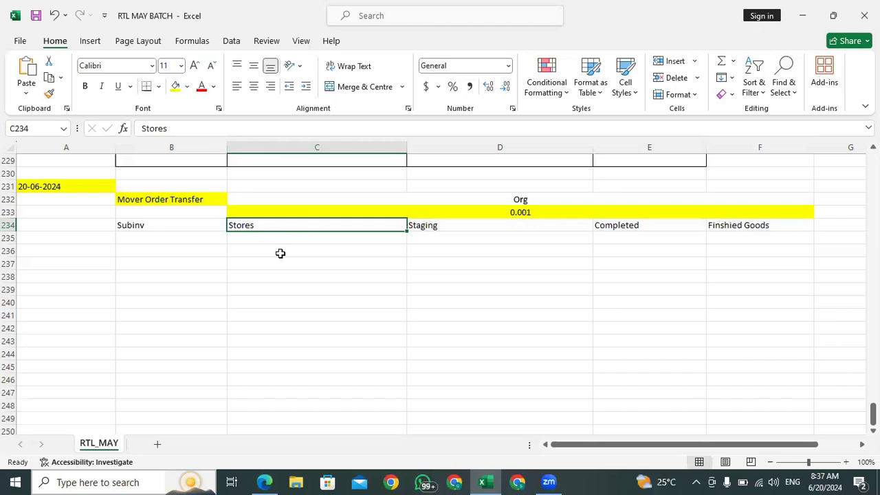
left_click(257, 248)
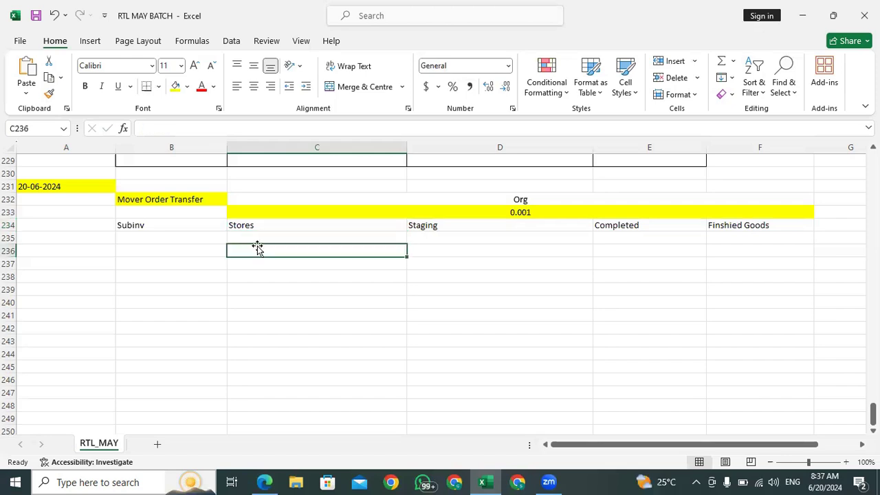
left_click(165, 199)
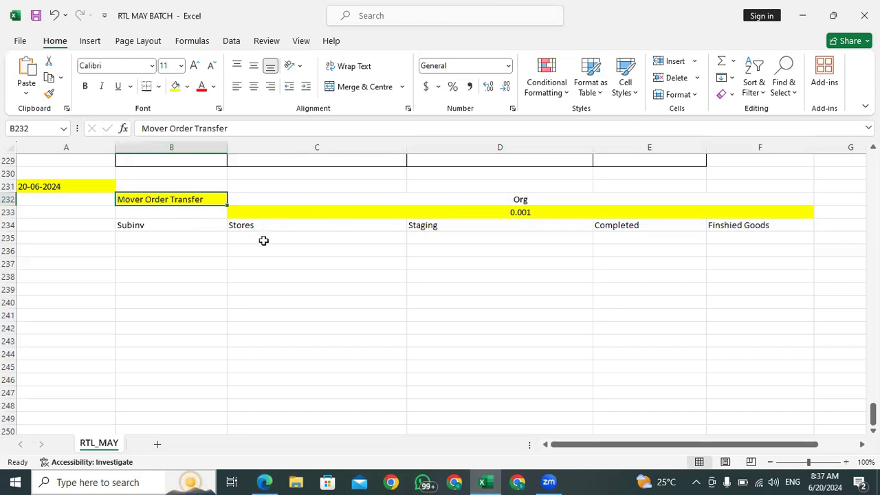
left_click(280, 225)
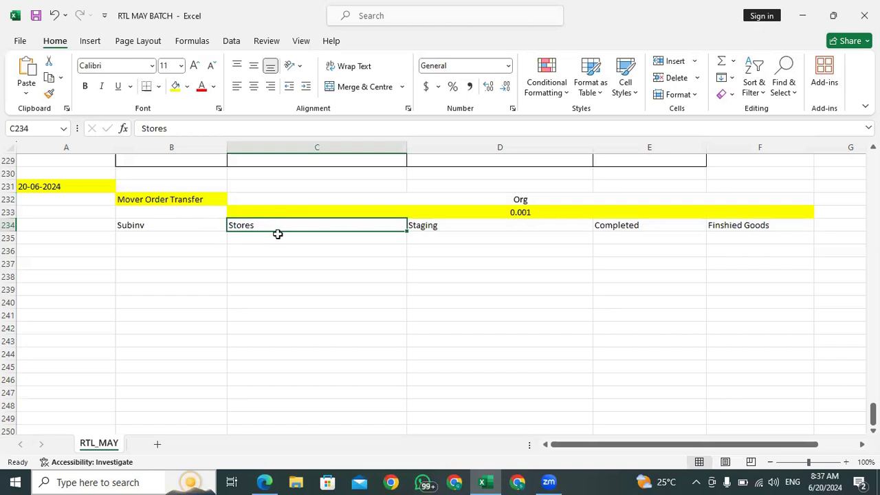
left_click(293, 251)
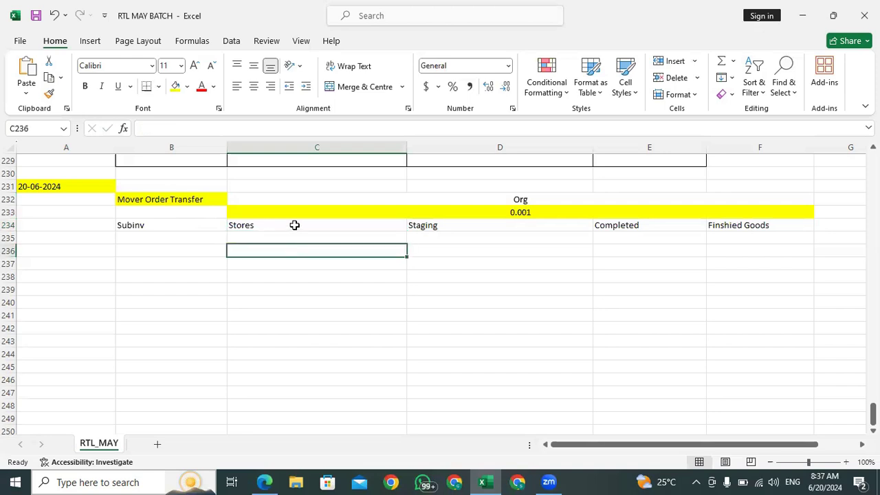
left_click(293, 224)
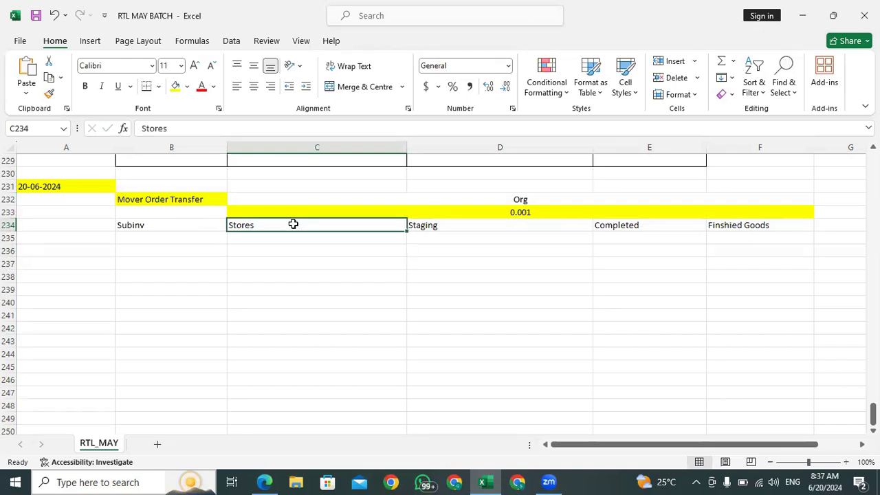
left_click(497, 213)
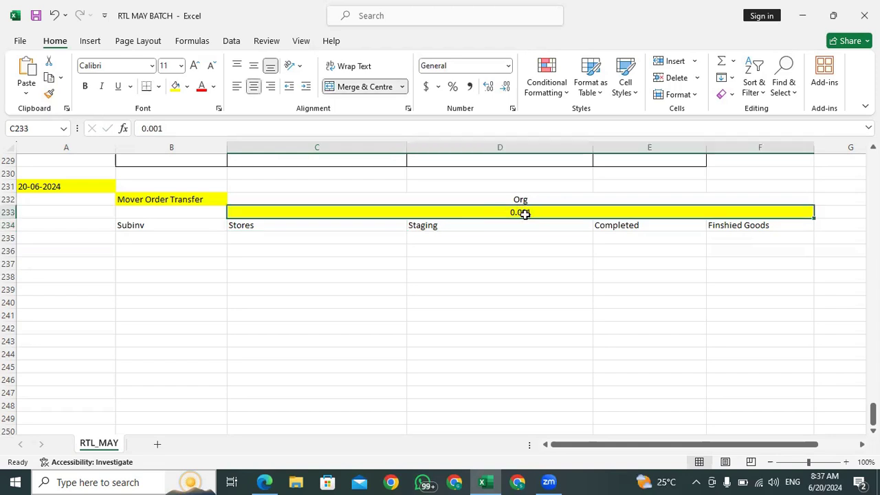
left_click(315, 227)
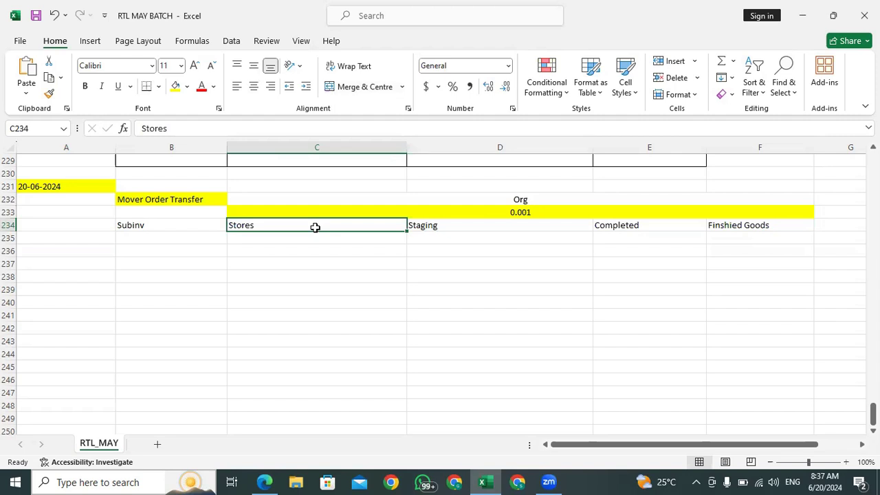
left_click(744, 226)
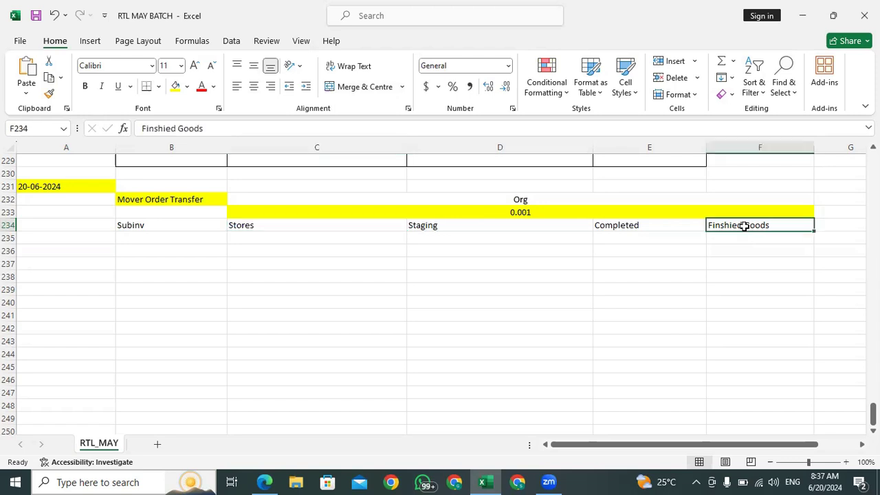
left_click(747, 242)
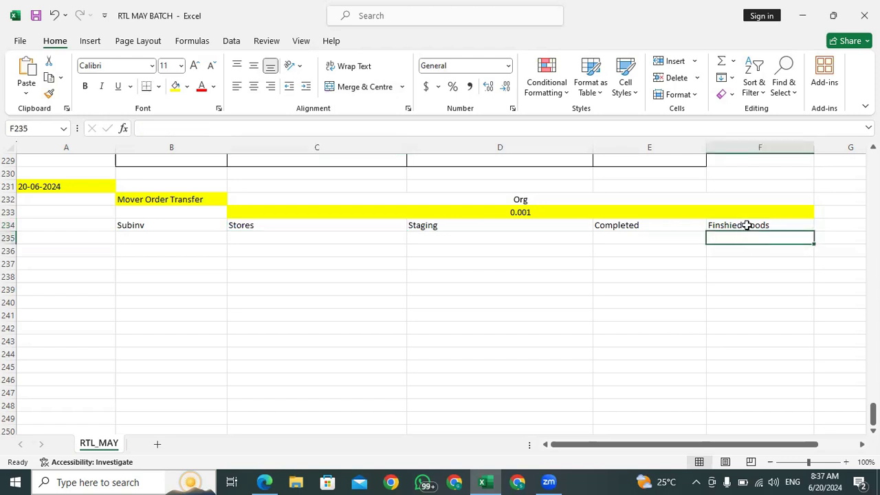
left_click(747, 225)
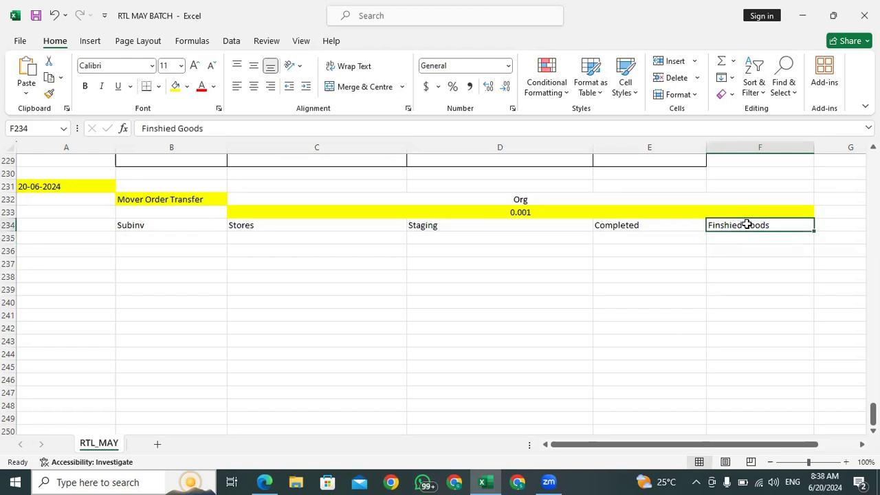
left_click(259, 225)
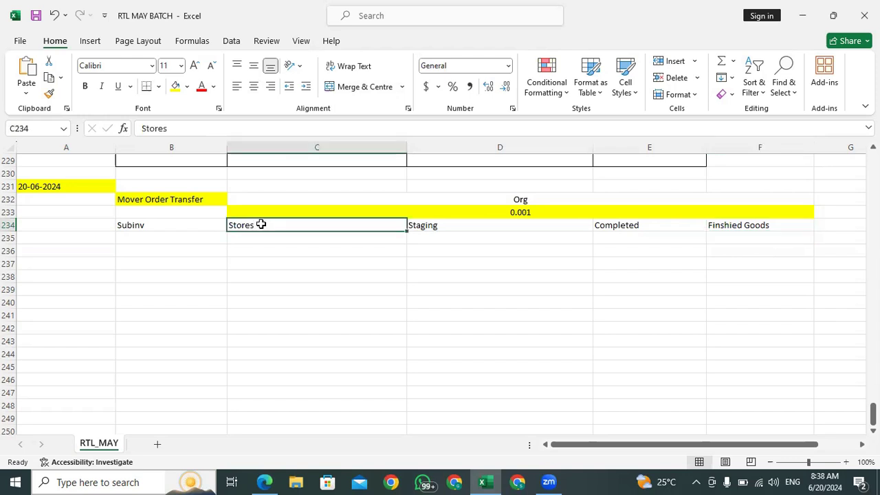
left_click(746, 226)
left_click(359, 231)
left_click(486, 243)
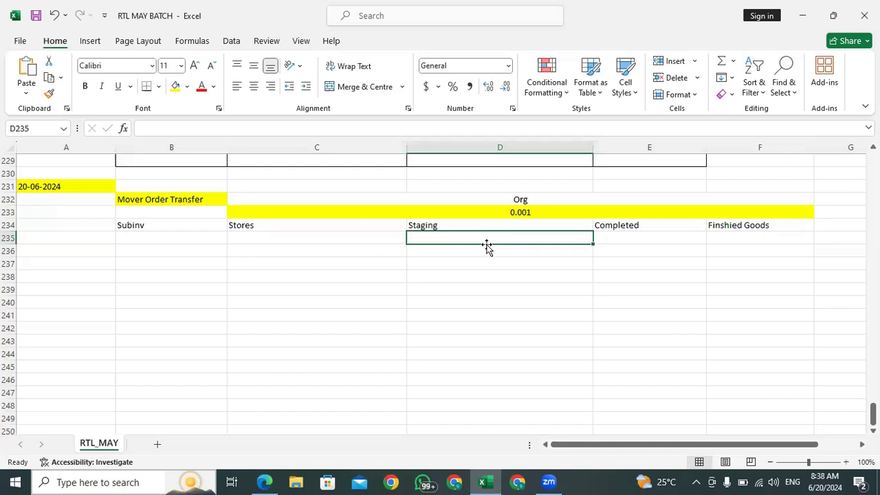
left_click(493, 262)
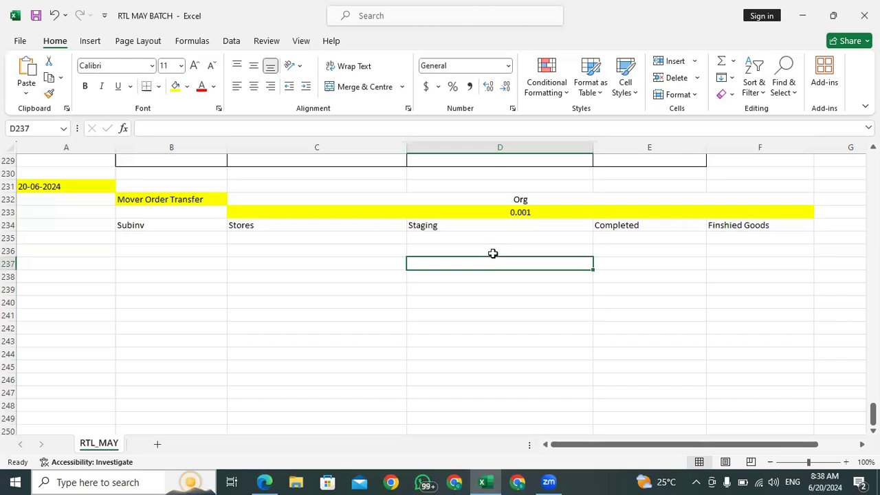
left_click(184, 200)
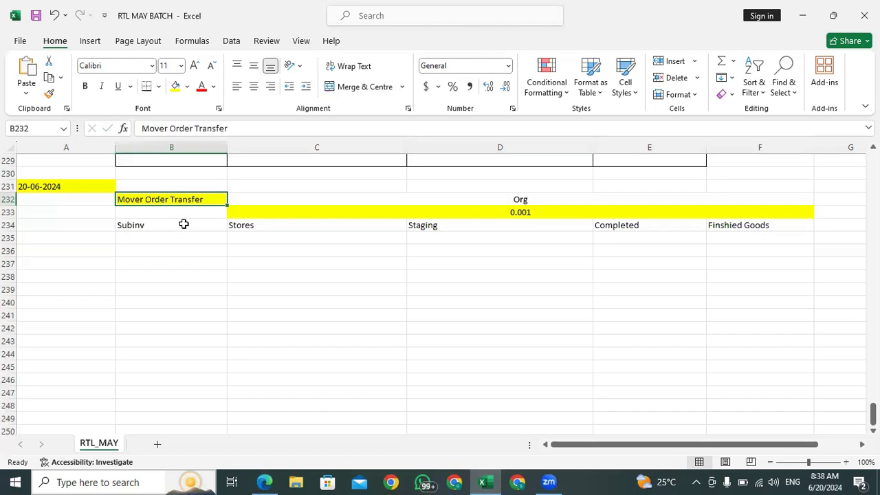
left_click(687, 226)
left_click(513, 212)
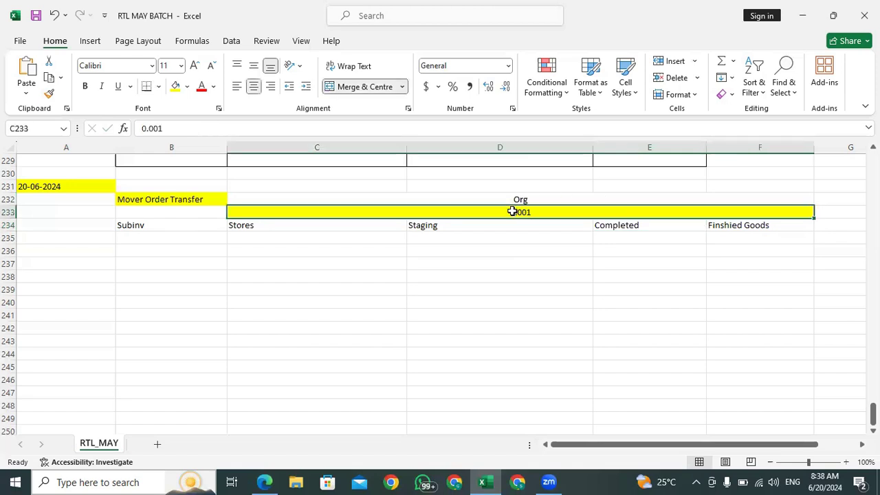
left_click(267, 226)
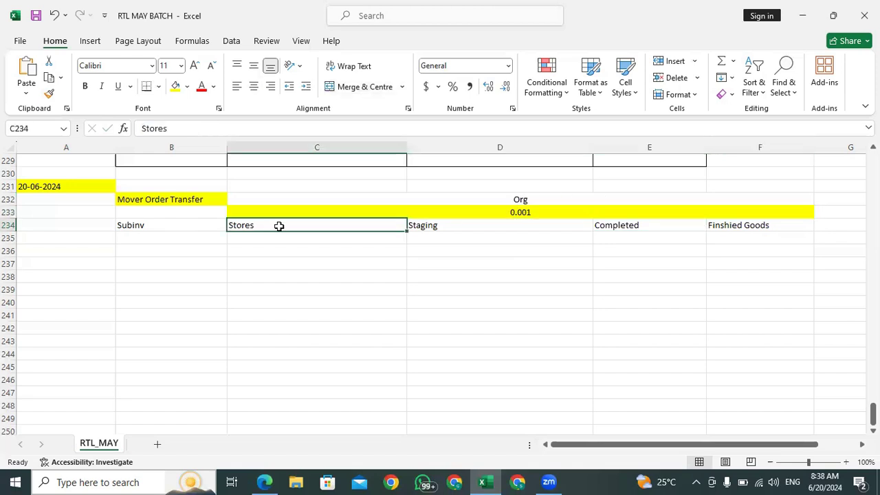
left_click(465, 229)
left_click(623, 226)
left_click(762, 226)
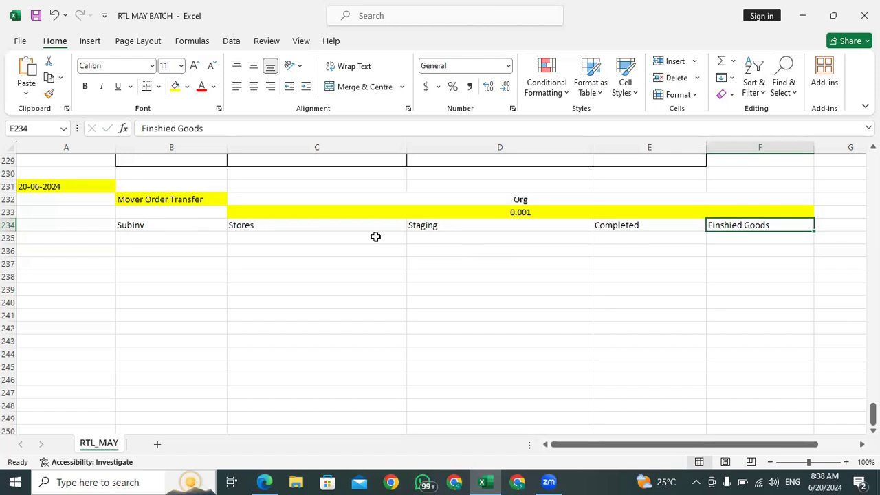
left_click(501, 237)
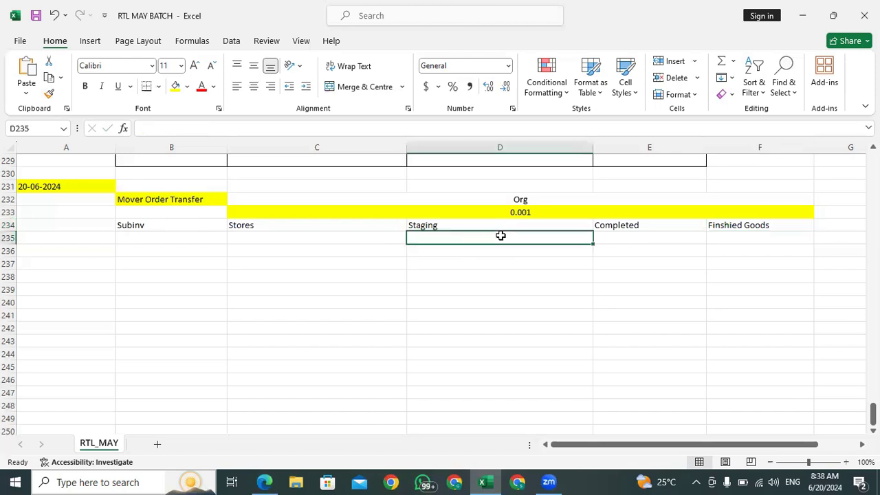
left_click(256, 227)
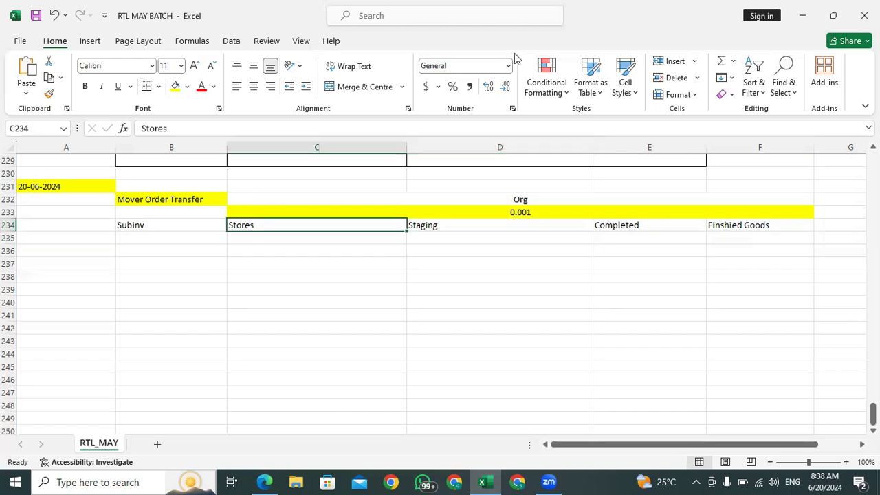
- Examine the subinventory row from Stores through Staging and Completed to Finshied Goods, together with the Mover Order Transfer and Org headings
left_click(307, 236)
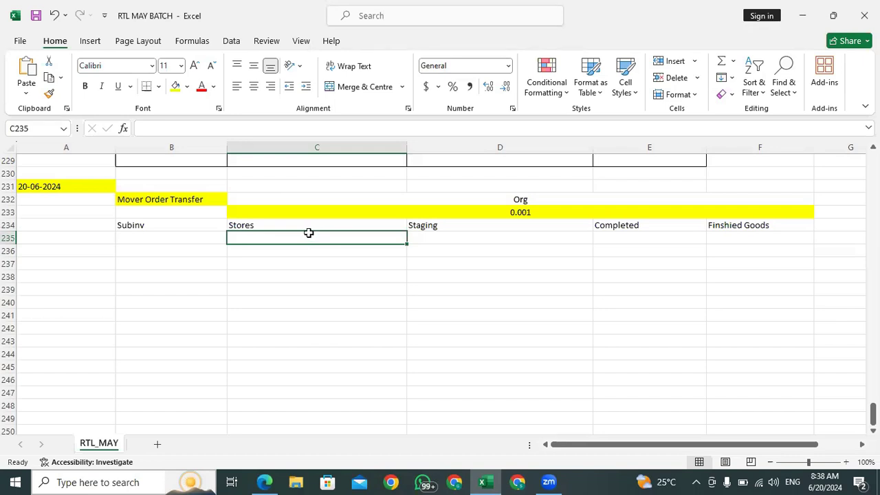
left_click(301, 261)
left_click(270, 225)
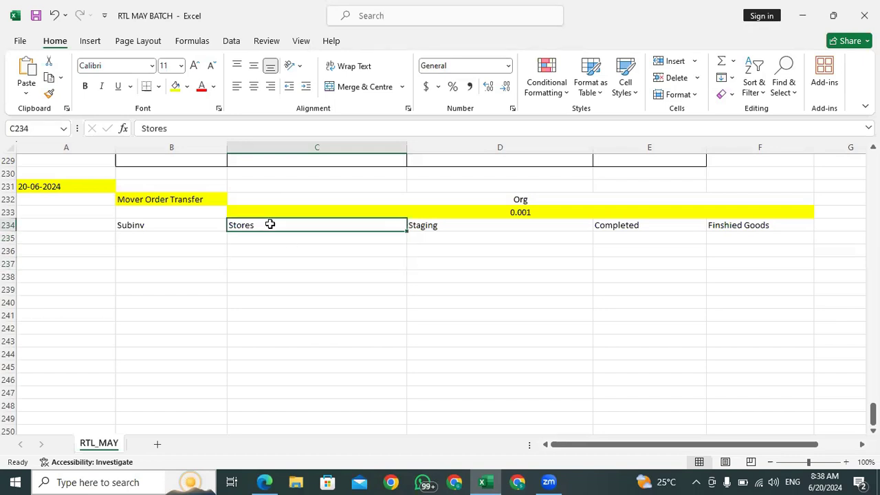
left_click(742, 225)
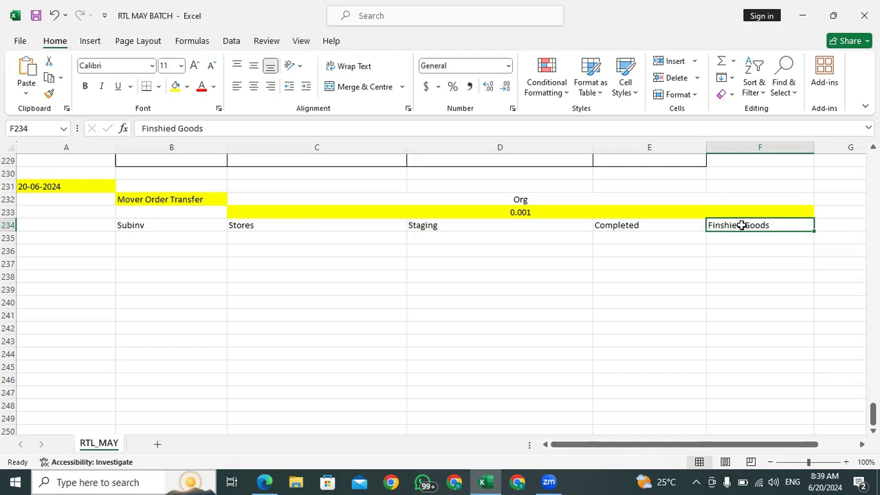
left_click(252, 238)
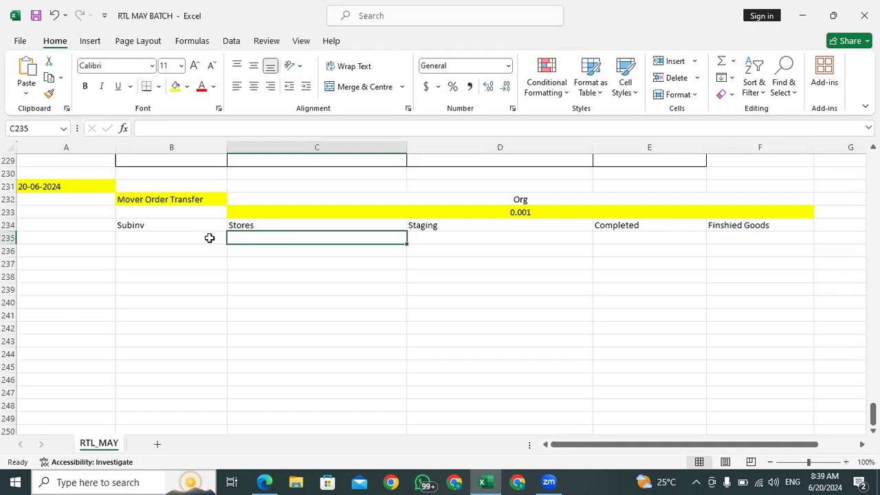
left_click(168, 199)
left_click(269, 198)
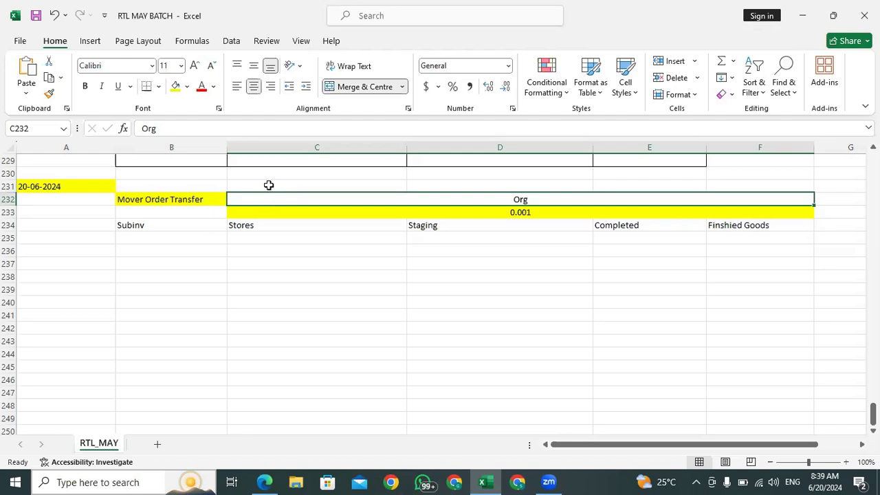
left_click(178, 198)
left_click(266, 238)
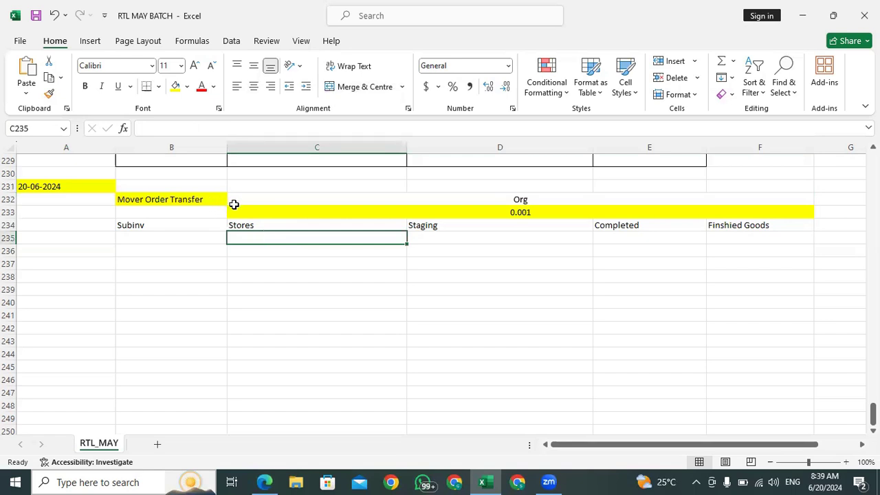
left_click(260, 225)
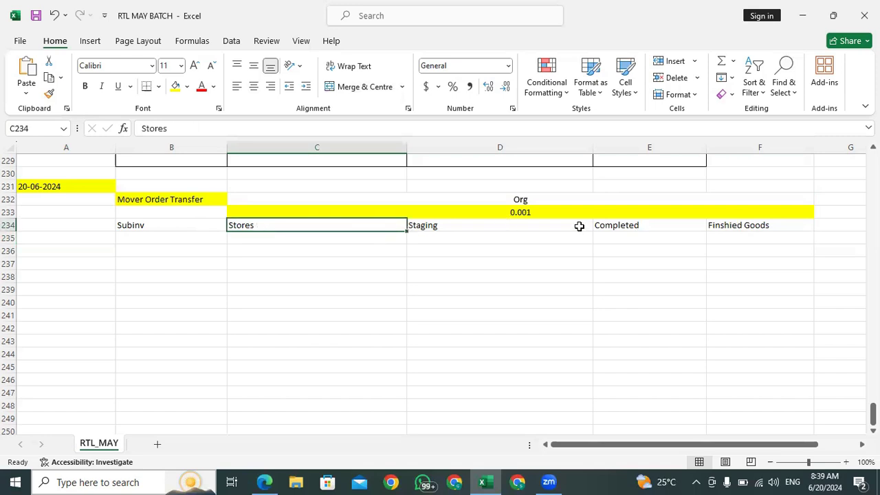
left_click(553, 227)
left_click(653, 238)
left_click(753, 225)
left_click(263, 228)
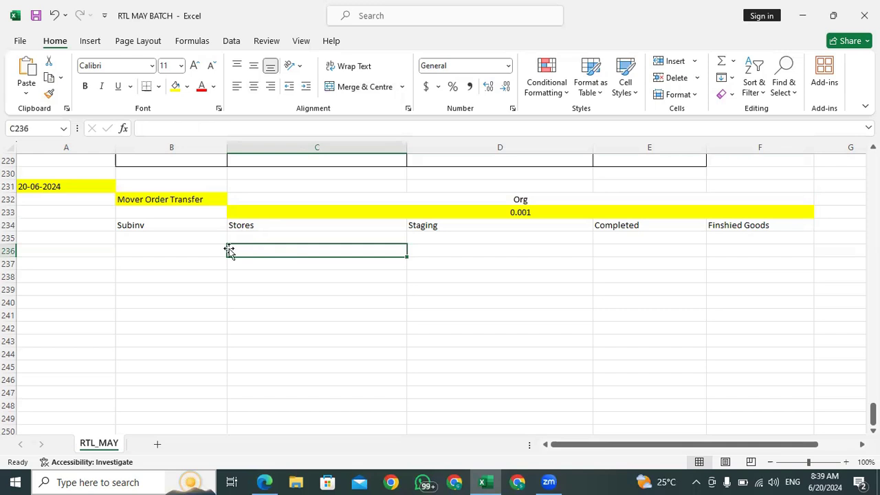
left_click(251, 237)
left_click(430, 239)
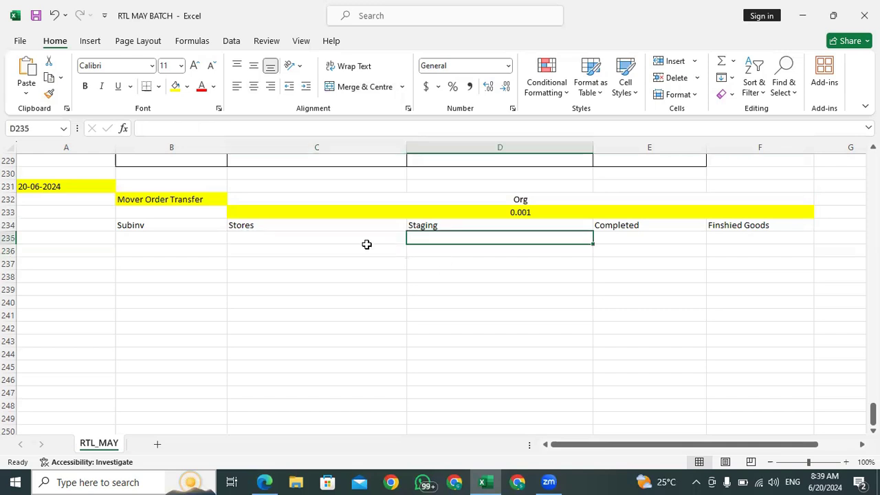
left_click(149, 201)
left_click(156, 251)
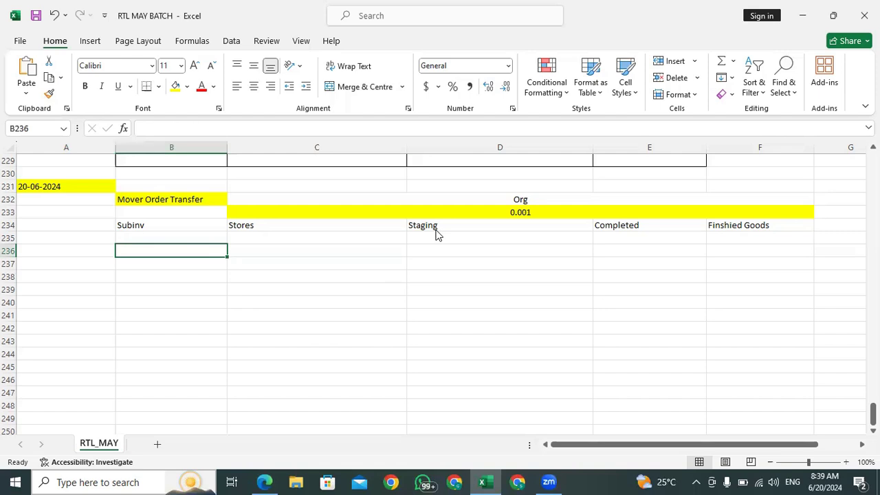
left_click(432, 479)
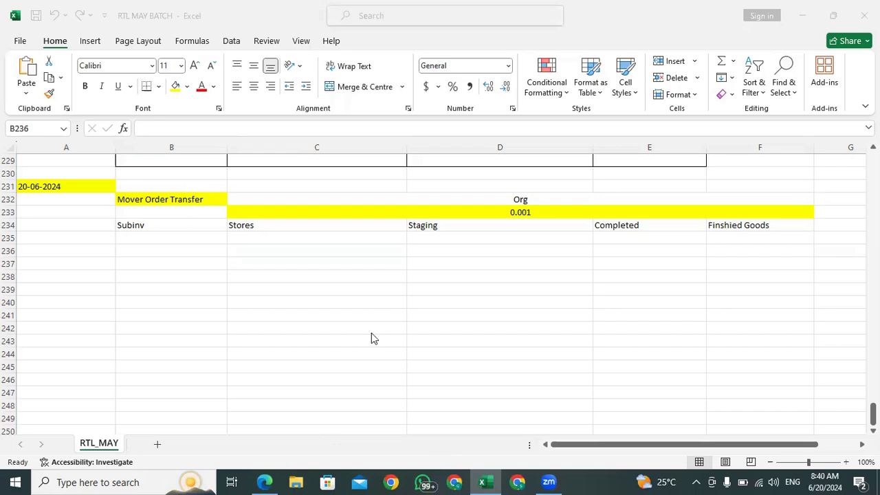
left_click(454, 252)
left_click(387, 240)
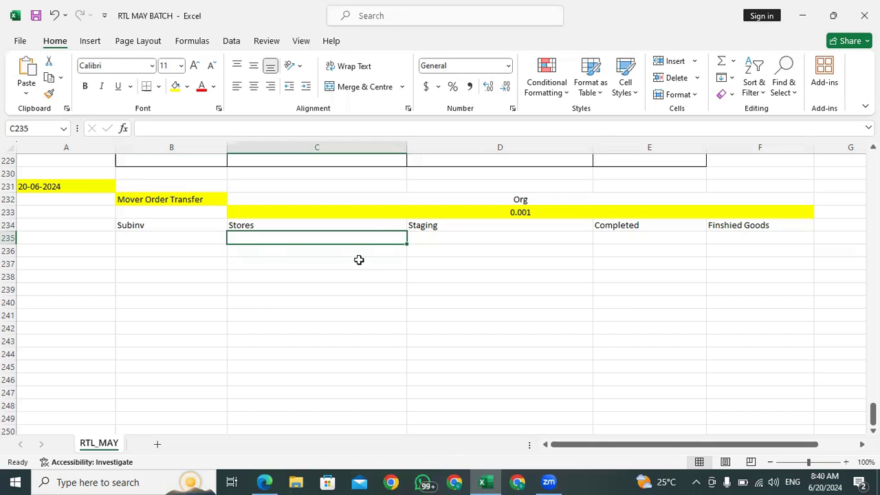
left_click(334, 251)
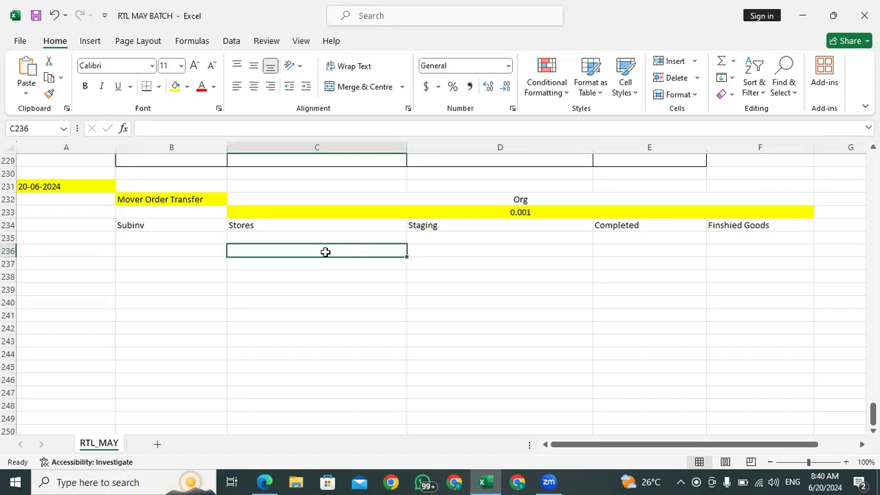
left_click(177, 241)
left_click(161, 215)
left_click(168, 247)
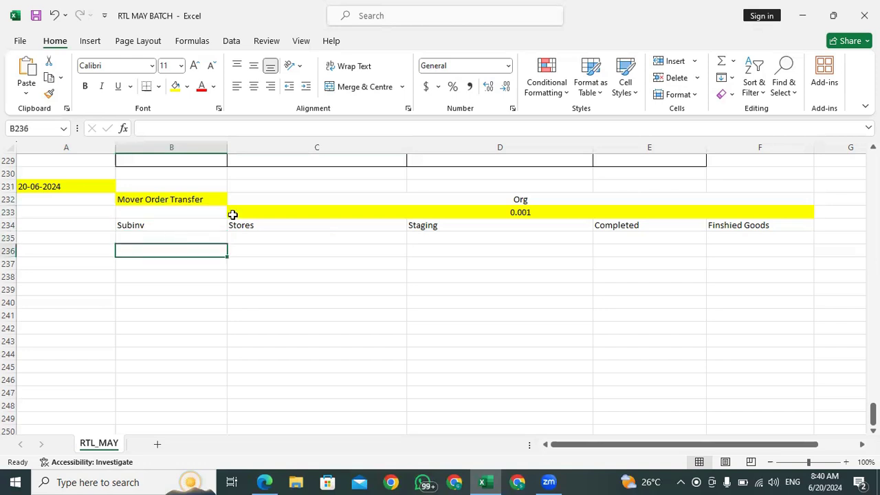
left_click(498, 209)
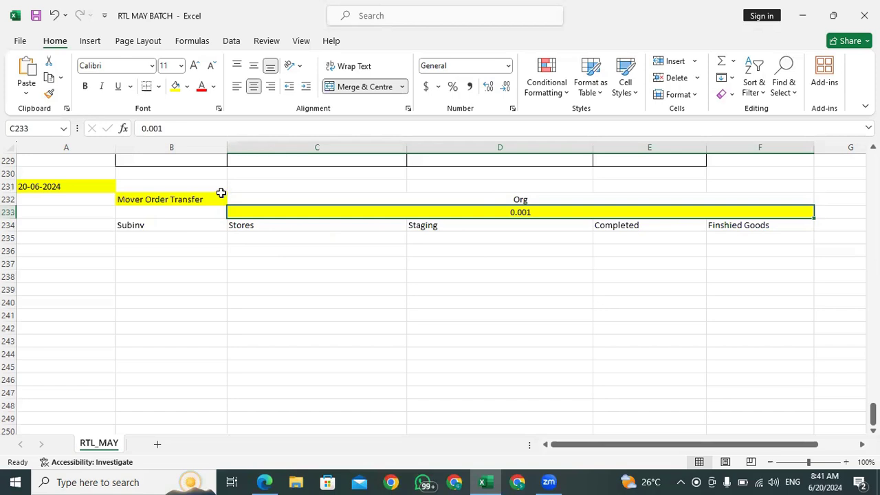
left_click(168, 260)
left_click(185, 248)
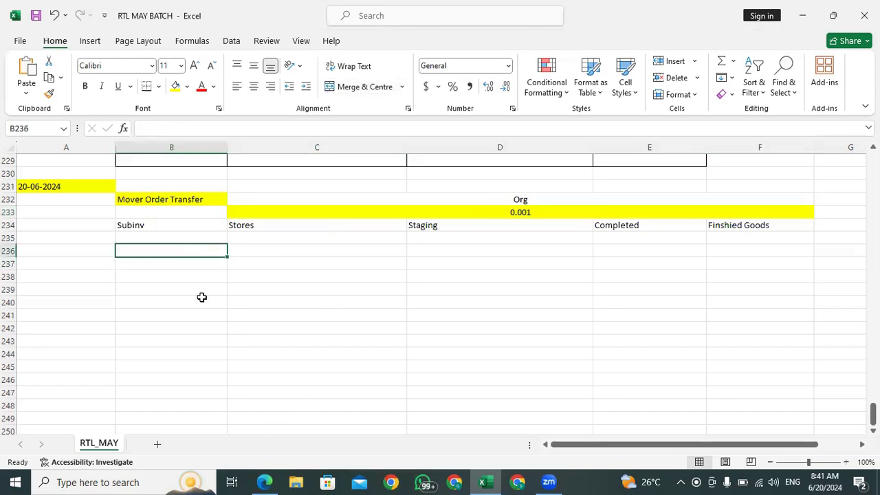
type("Mo")
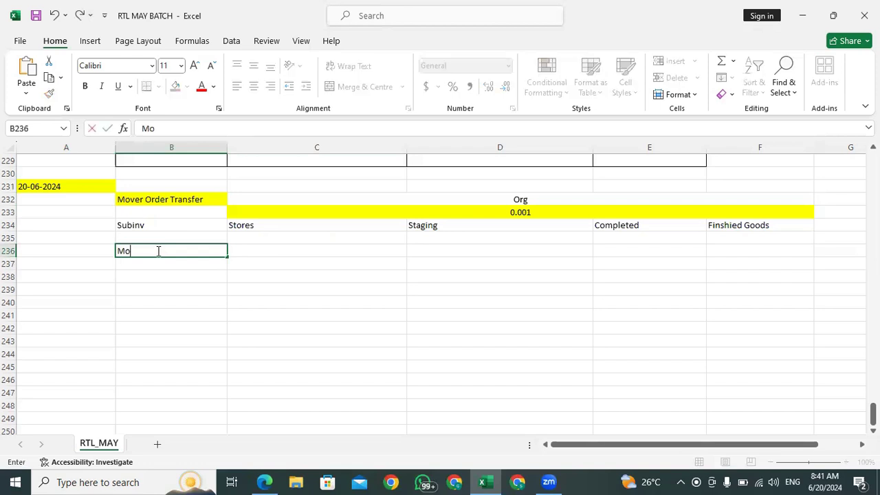
type("vemOrder Transfer")
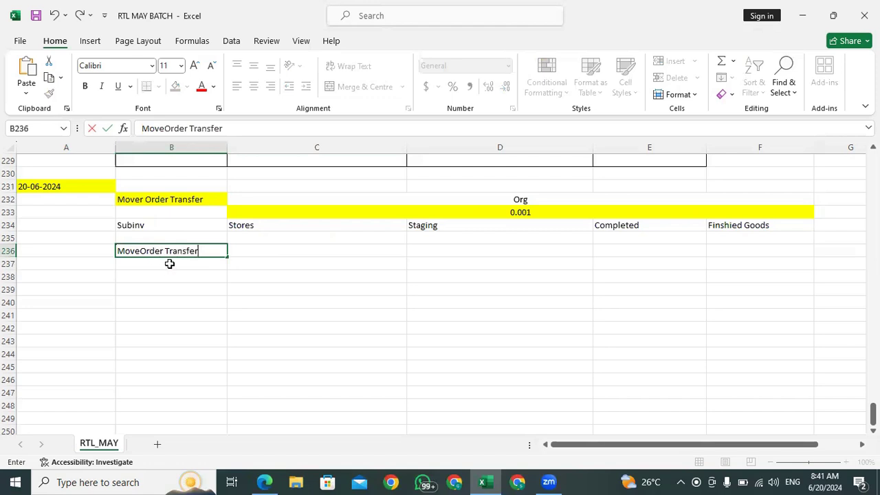
key("BackSpace")
key("BackSpace")
key("BackSpace")
key("BackSpace")
key("BackSpace")
key("BackSpace")
key("BackSpace")
key("BackSpace")
key("BackSpace")
key("BackSpace")
key("BackSpace")
key("BackSpace")
key("BackSpace")
key("BackSpace")
key("BackSpace")
key("BackSpace")
key("BackSpace")
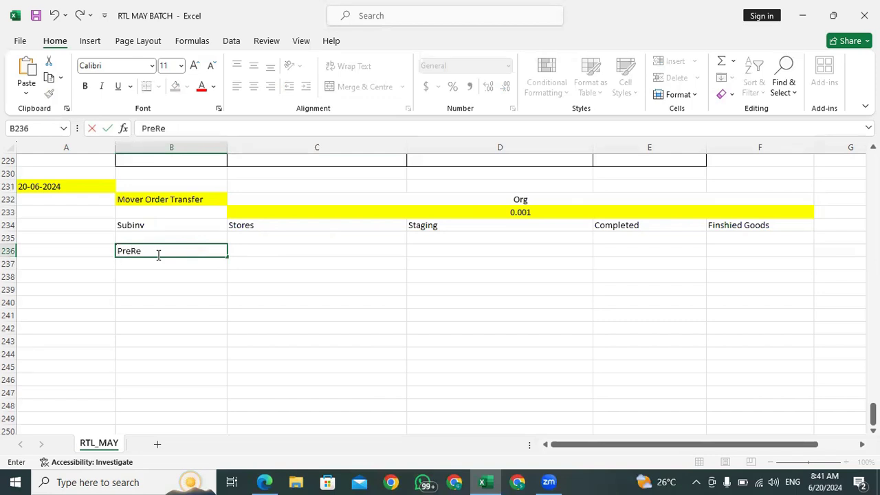
- Enter the label PreRequ Setups in cell B236 and fill the cell with yellow
type("PreRequ Set")
key("Return")
left_click(190, 249)
left_click(239, 246)
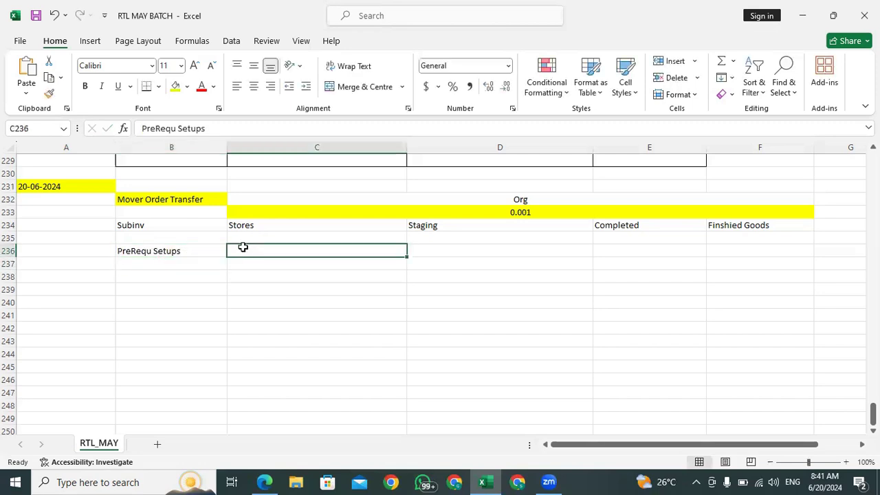
left_click(193, 252)
left_click(242, 264)
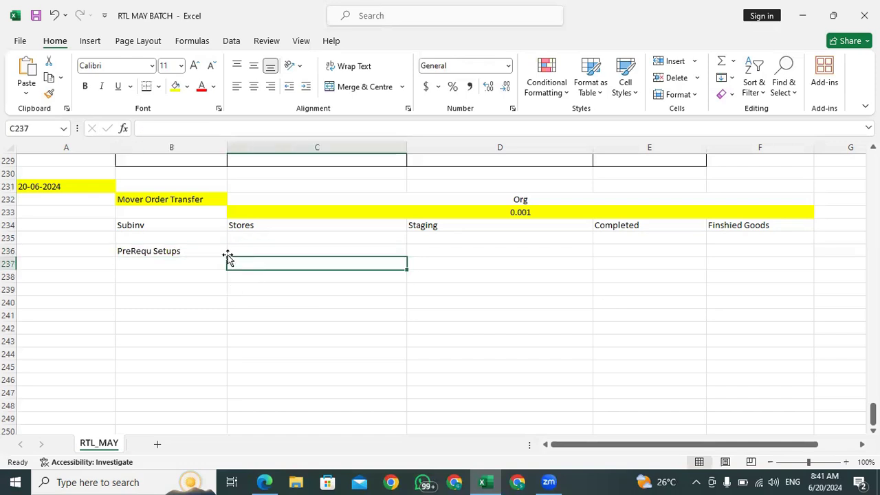
left_click(199, 252)
left_click(175, 88)
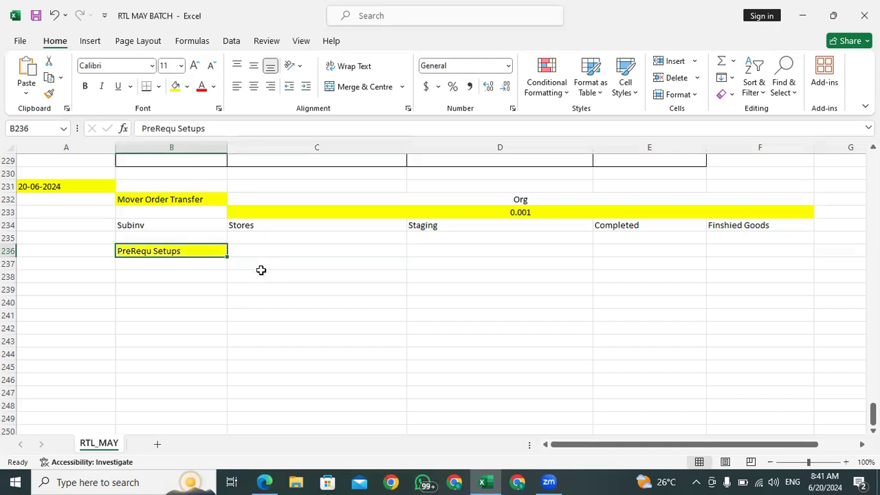
left_click(258, 263)
- Switch to Oracle Fusion Cloud Applications, open Inventory Management (New) under Supply Chain Execution, and bring up its organization selection
left_click(264, 482)
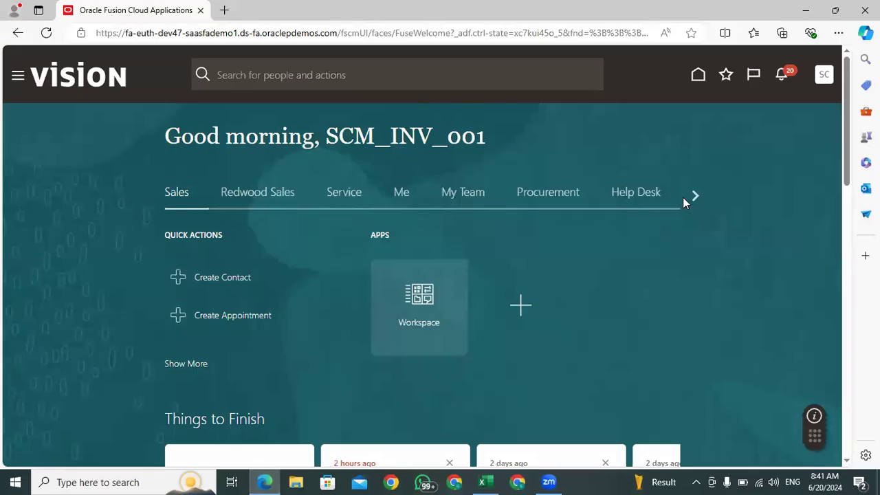
left_click(696, 195)
left_click(696, 195)
left_click(696, 196)
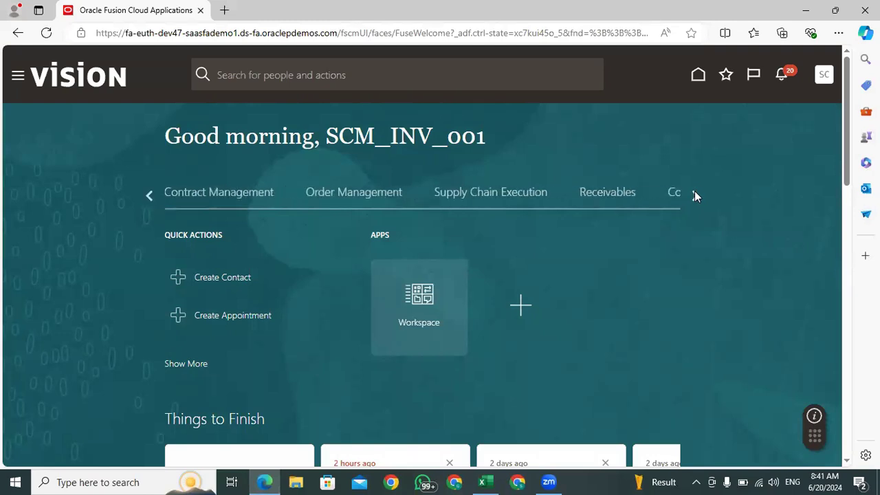
left_click(501, 200)
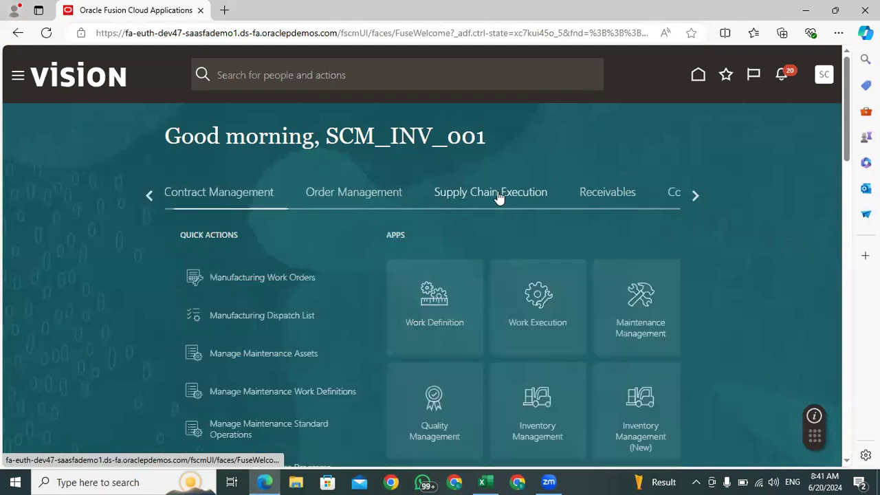
scroll(839, 145, "down", 3)
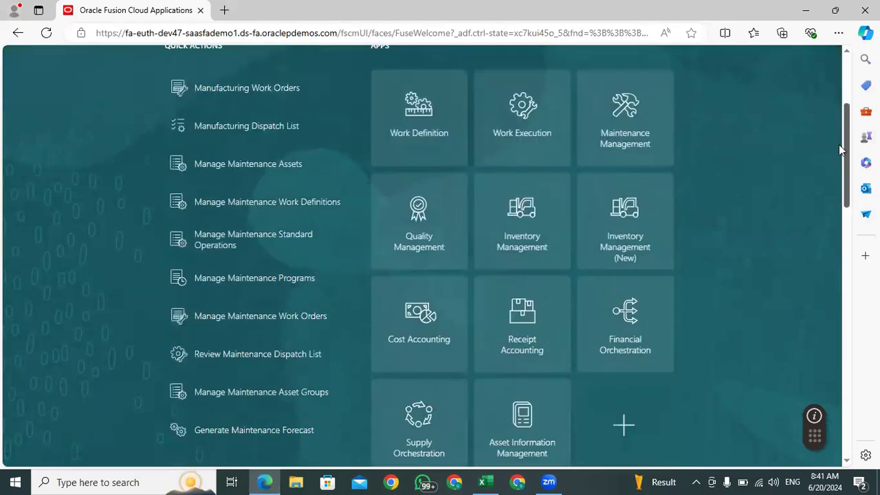
left_click(655, 206)
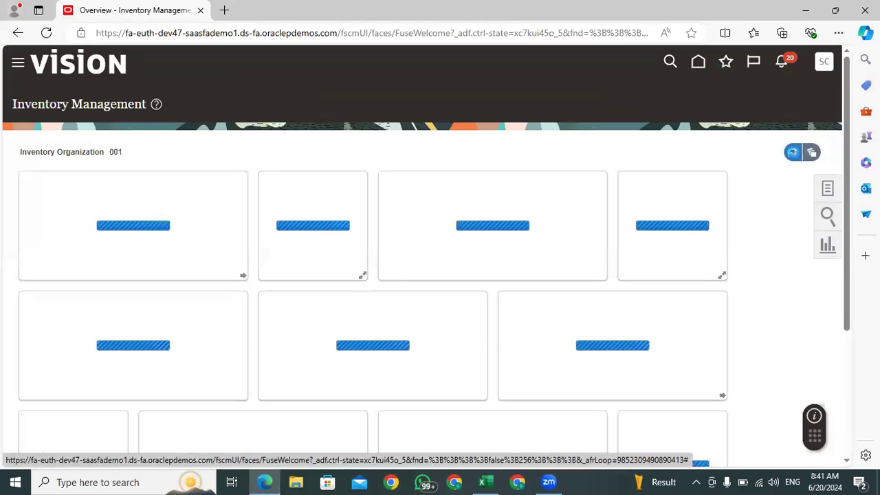
left_click(793, 152)
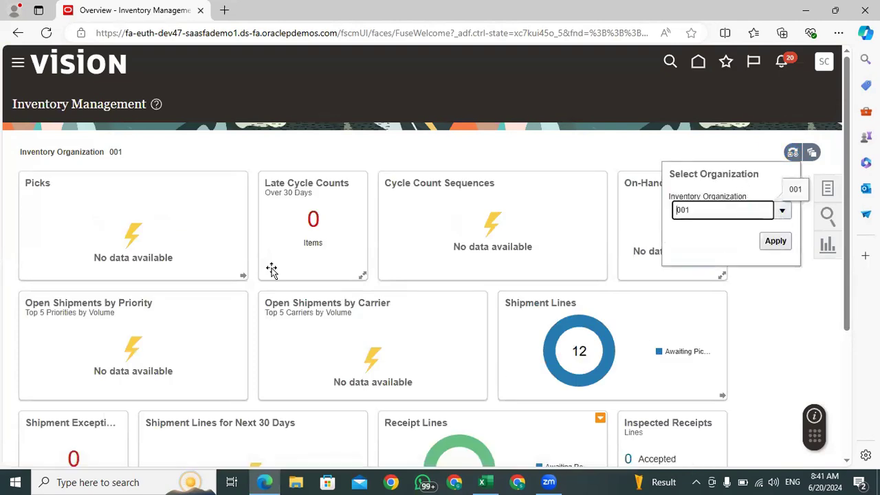
- Switch back to the Excel workbook and enter the prerequisite Onhand Quntity In Source Subinv in cell C237
key("alt+Tab")
type("Onha")
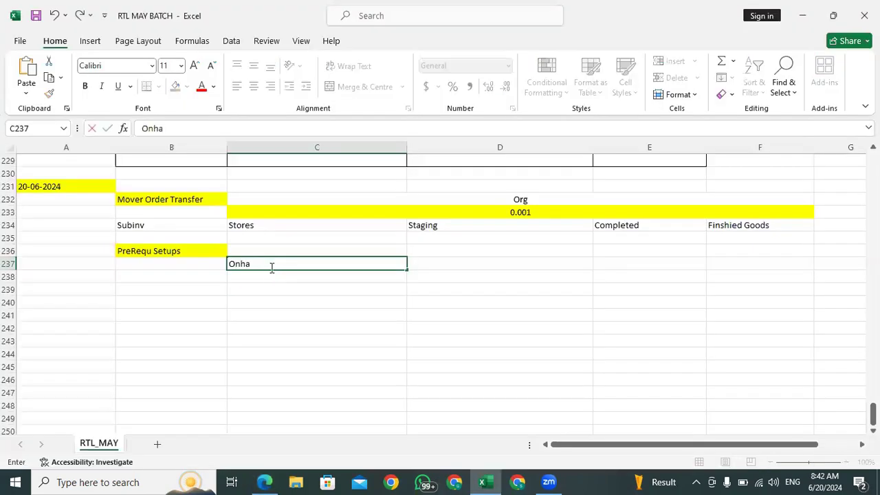
type("nd Qu")
type("ntity In Source")
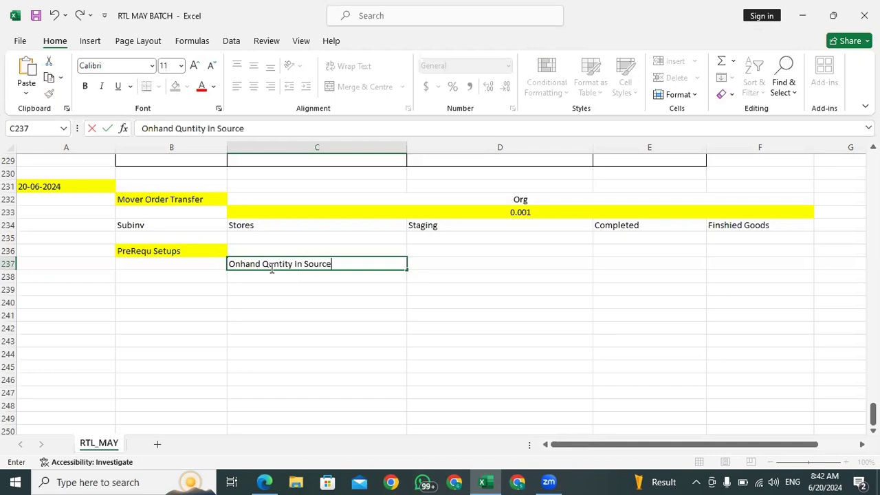
type(" Subi")
key("Return")
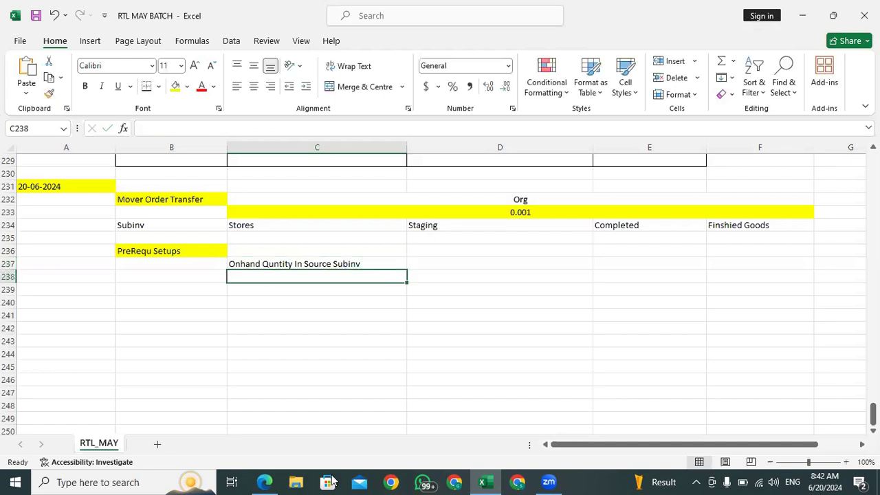
- Switch to Oracle Fusion and change the inventory organization to HYD_001
left_click(264, 482)
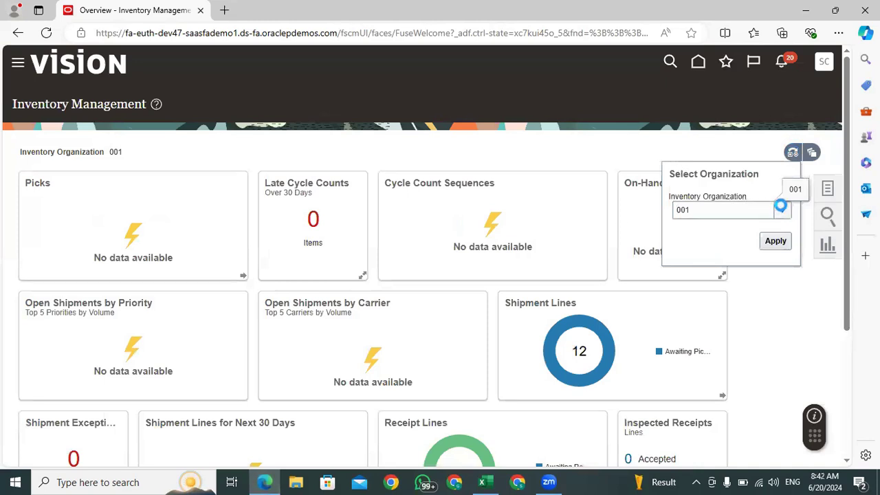
left_click(782, 208)
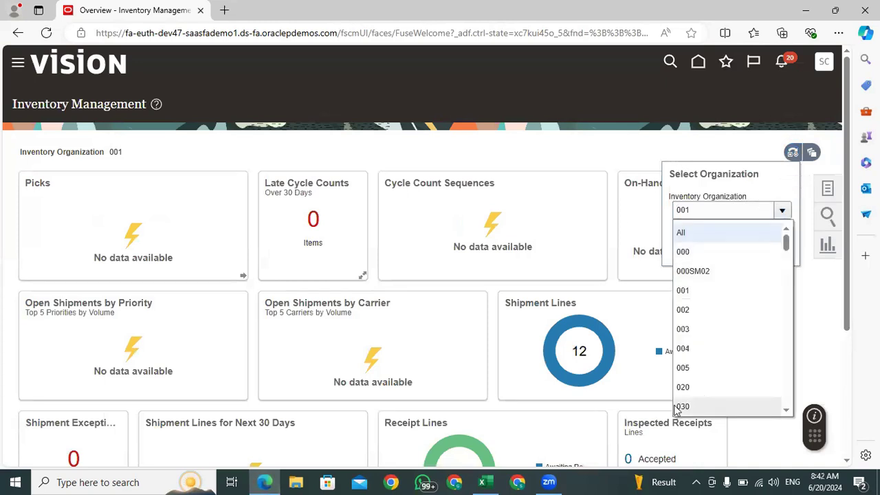
double_click(721, 211)
key("BackSpace")
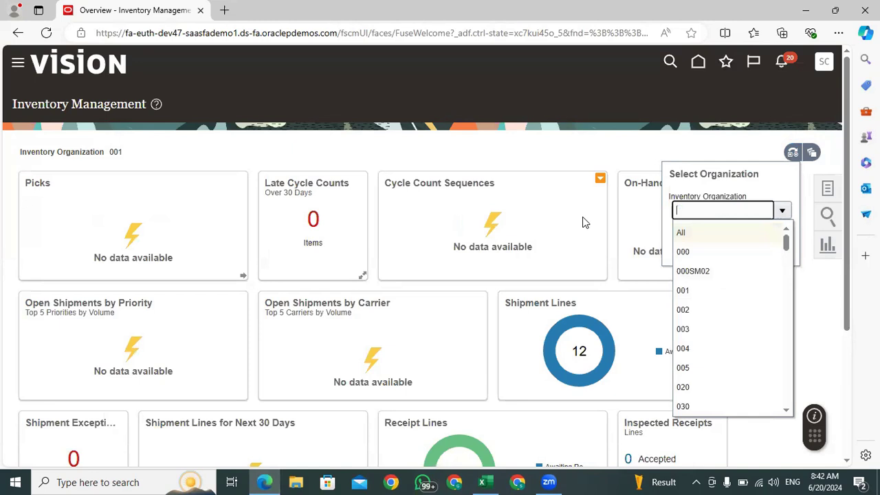
type("HYD")
left_click(703, 233)
left_click(775, 242)
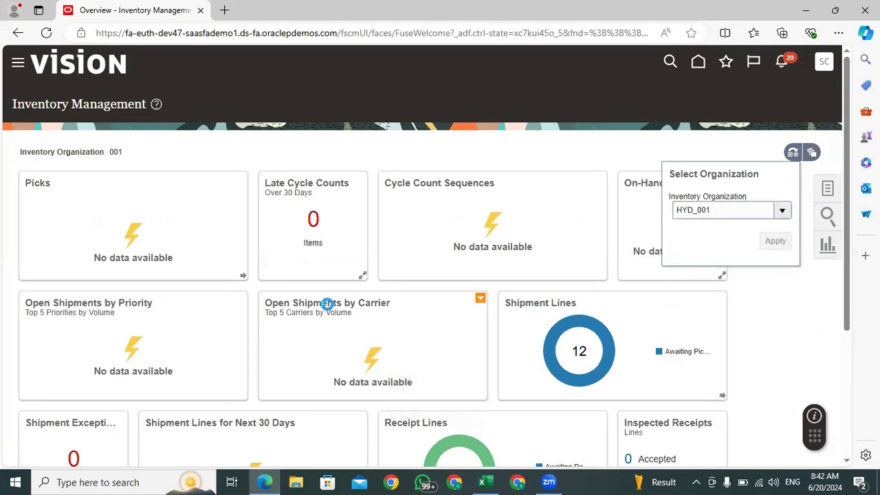
- Start a miscellaneous transaction of type Miscellaneous Receipt with Use Current Item Cost set to Yes
scroll(530, 331, "down", 1)
scroll(530, 331, "up", 1)
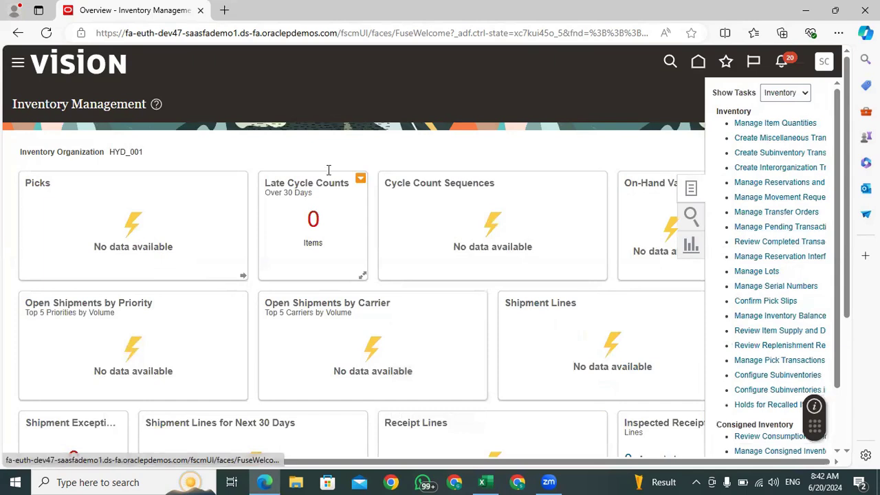
left_click(773, 138)
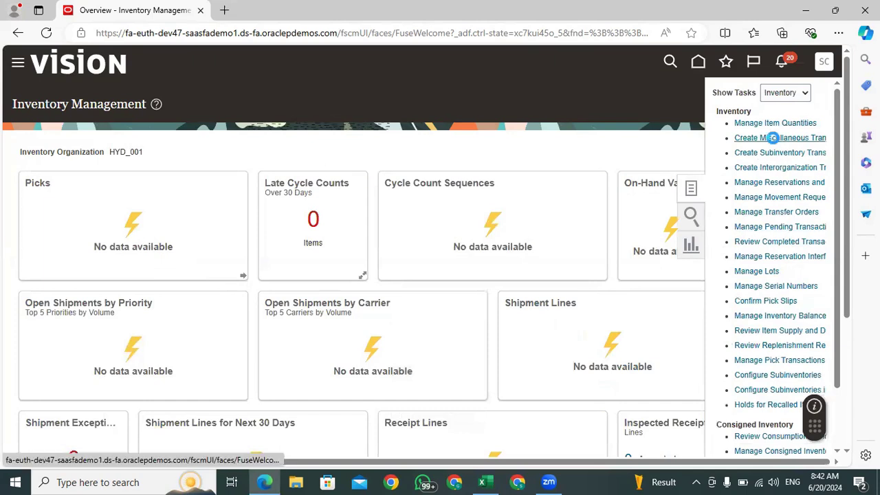
left_click(376, 221)
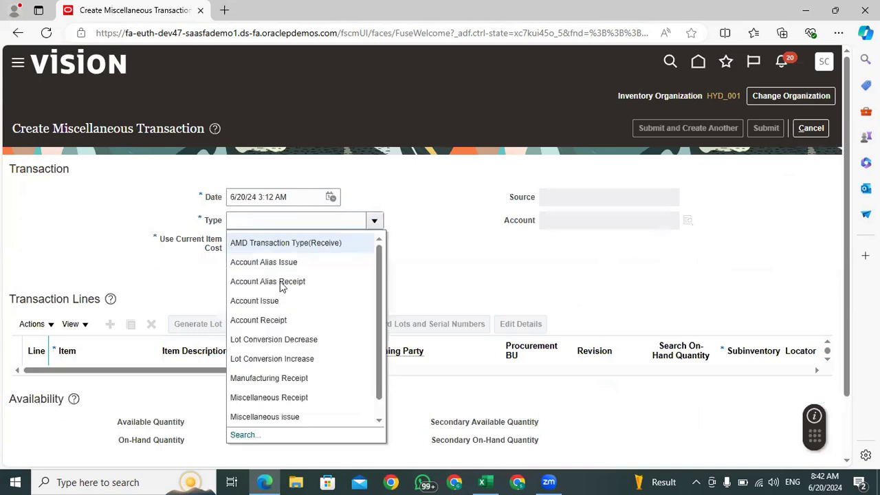
left_click(295, 399)
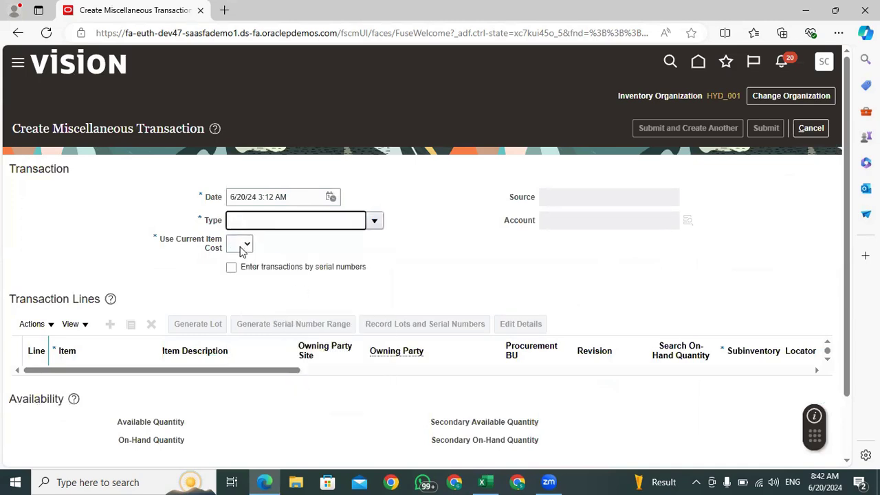
left_click(241, 253)
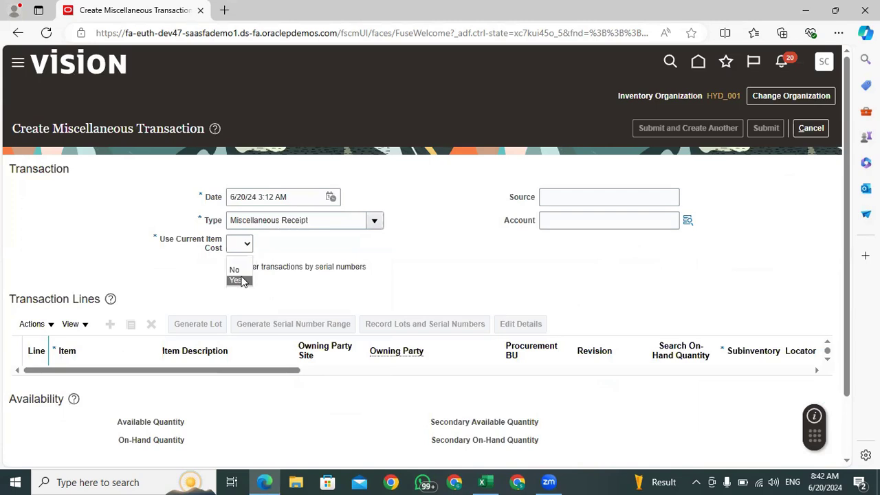
left_click(244, 280)
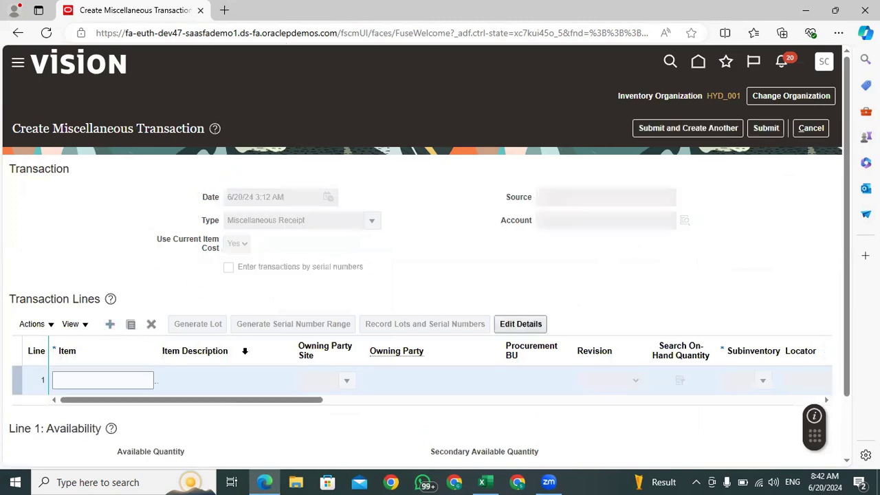
- Search for items beginning with Transf and select Transfer Order Item as the item on transaction line 1
left_click(78, 382)
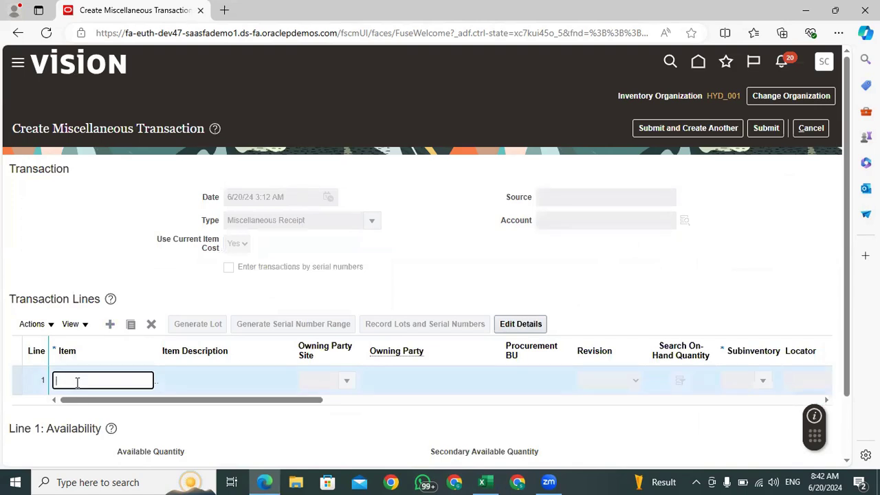
key("Caps_Lock")
type("Apple")
left_click(362, 383)
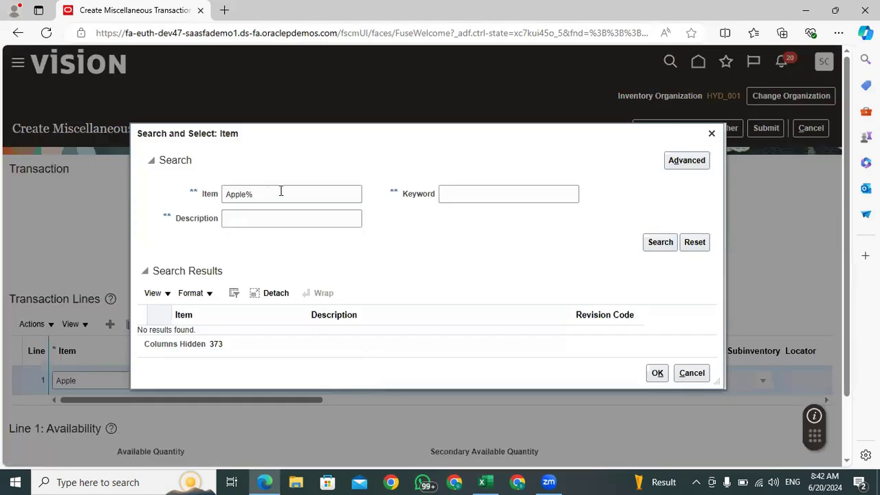
key("BackSpace")
type("Transf")
key("Return")
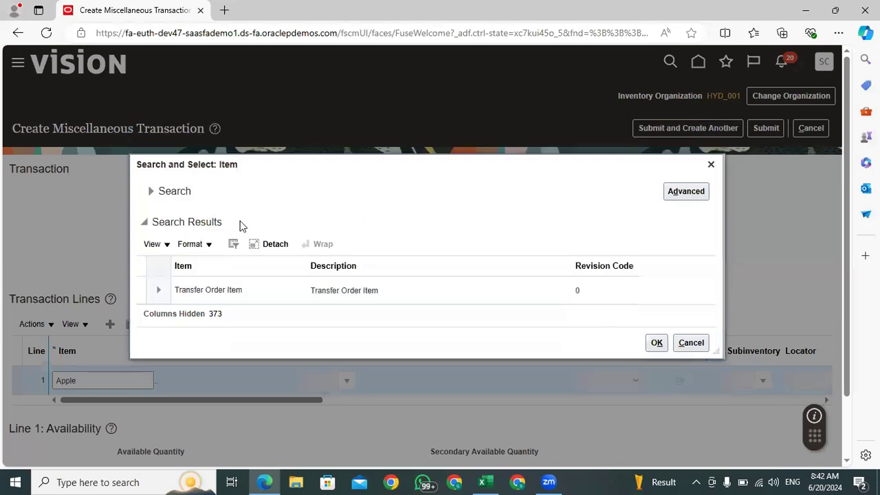
left_click(369, 290)
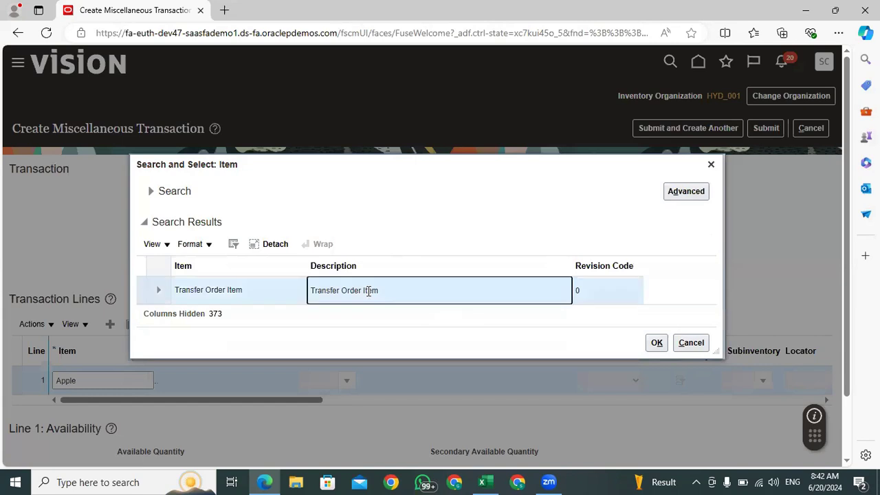
left_click(657, 342)
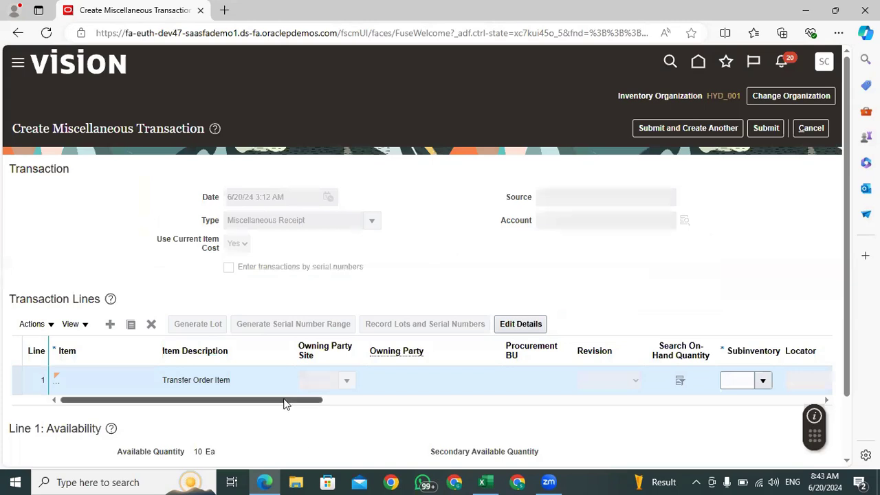
- Set the line's subinventory to Stores and its quantity to 111
left_click_drag(284, 401, 407, 414)
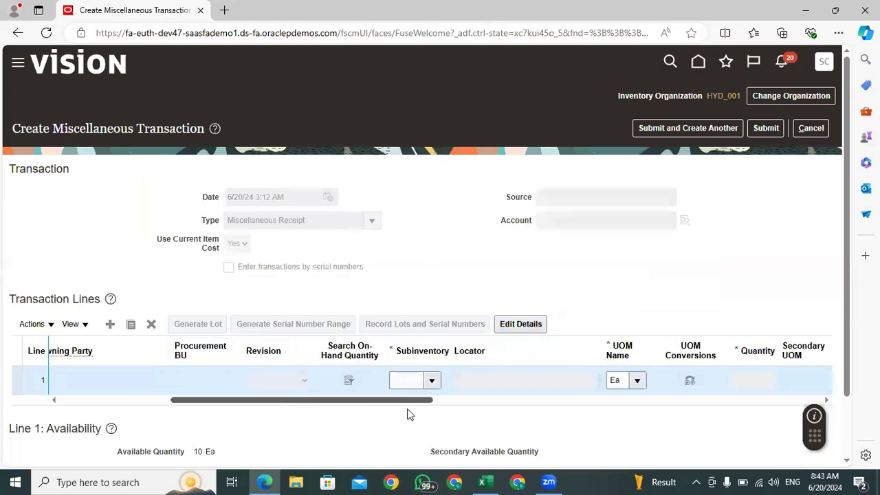
left_click(397, 384)
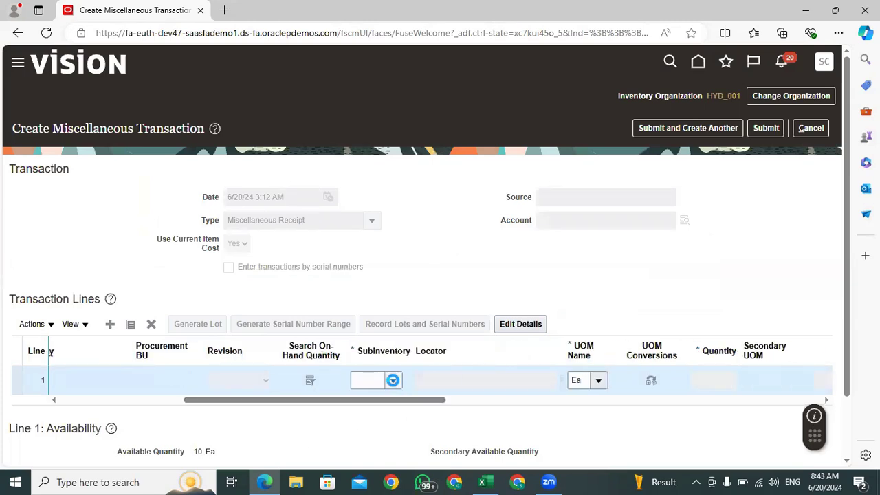
left_click(393, 382)
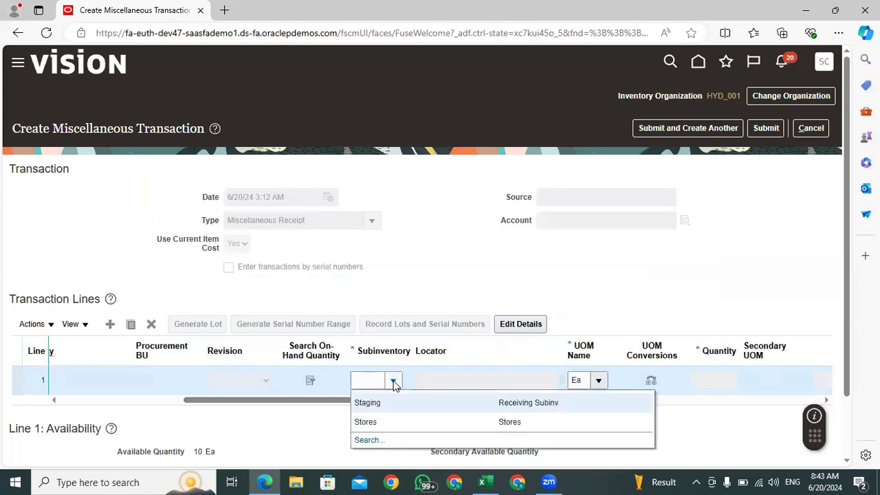
left_click(392, 423)
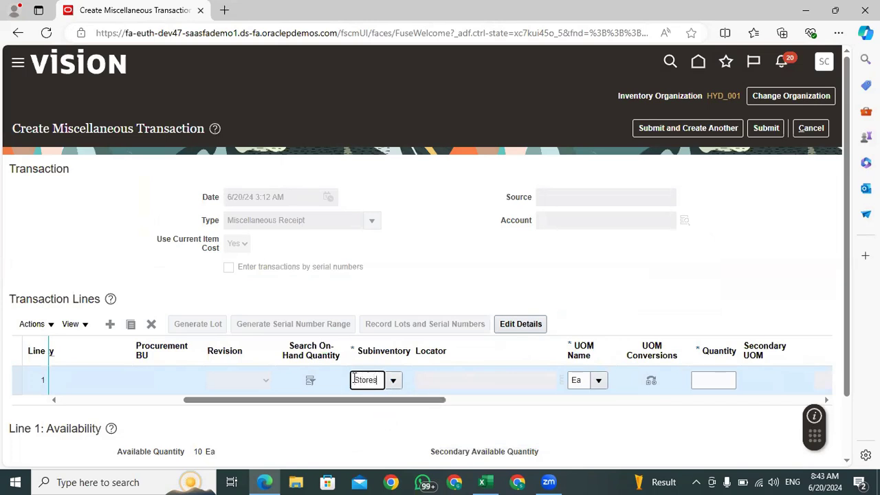
left_click_drag(367, 400, 397, 413)
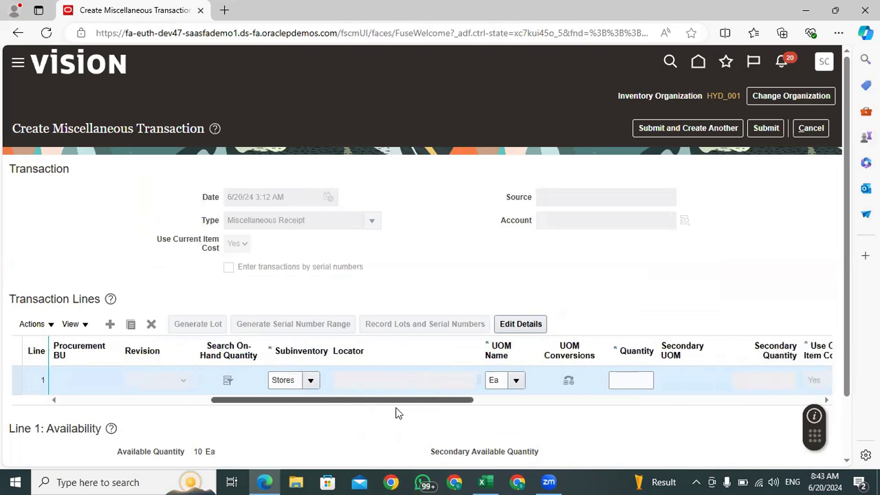
left_click(624, 383)
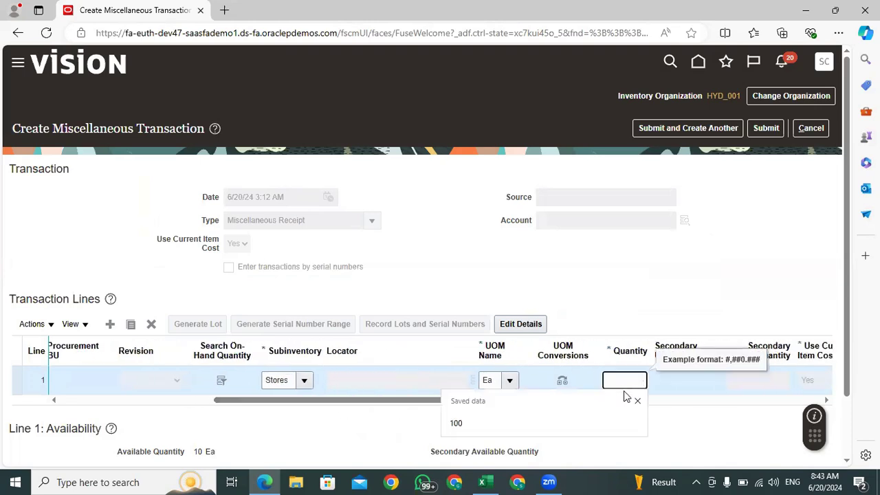
type("111")
- Look up the line's general ledger account combinations and assign 101.10.68280.000.000.000
left_click_drag(441, 399, 698, 411)
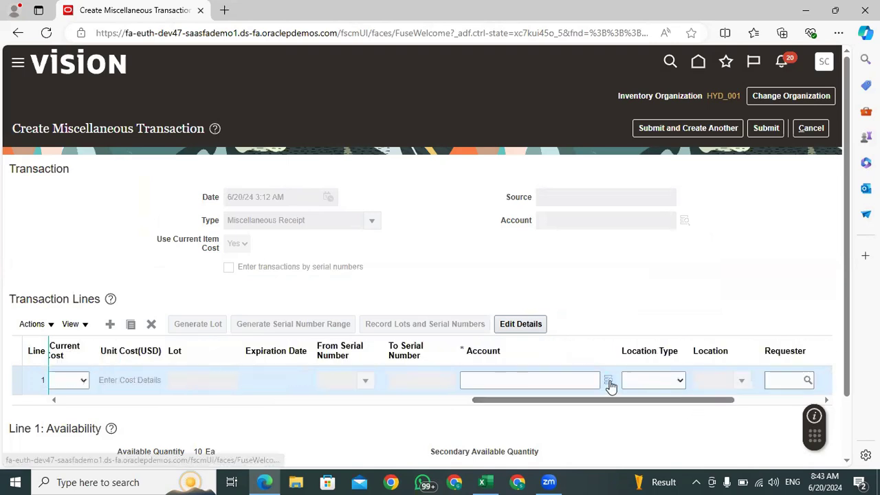
left_click(610, 383)
left_click(439, 376)
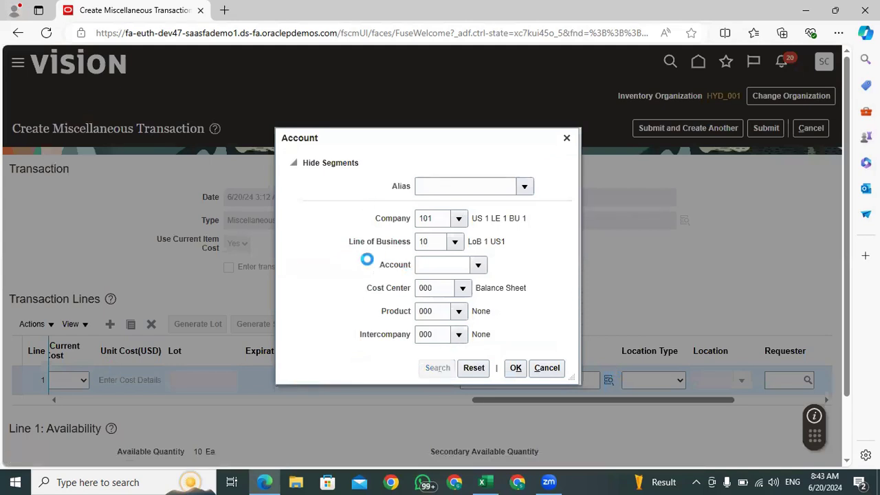
left_click(407, 285)
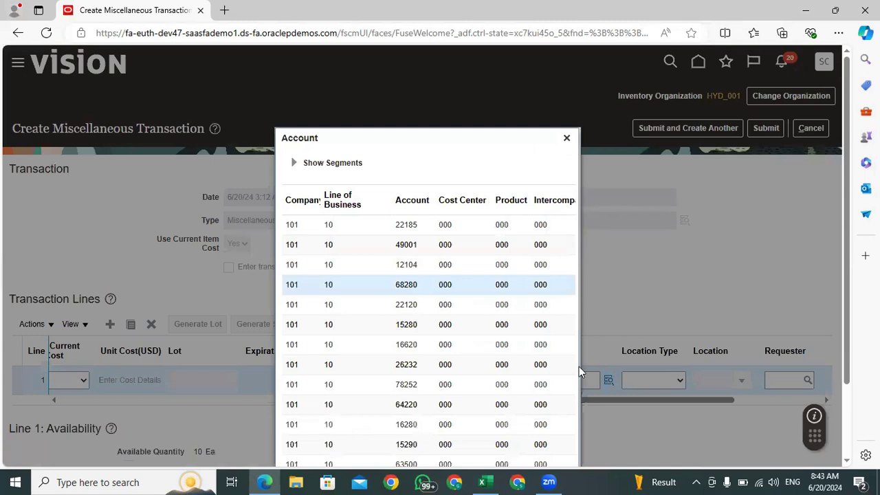
scroll(660, 310, "down", 2)
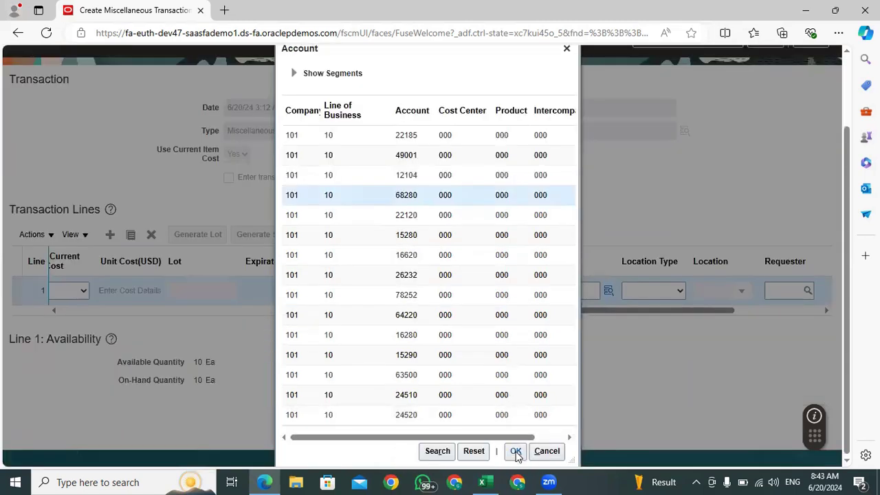
left_click(516, 451)
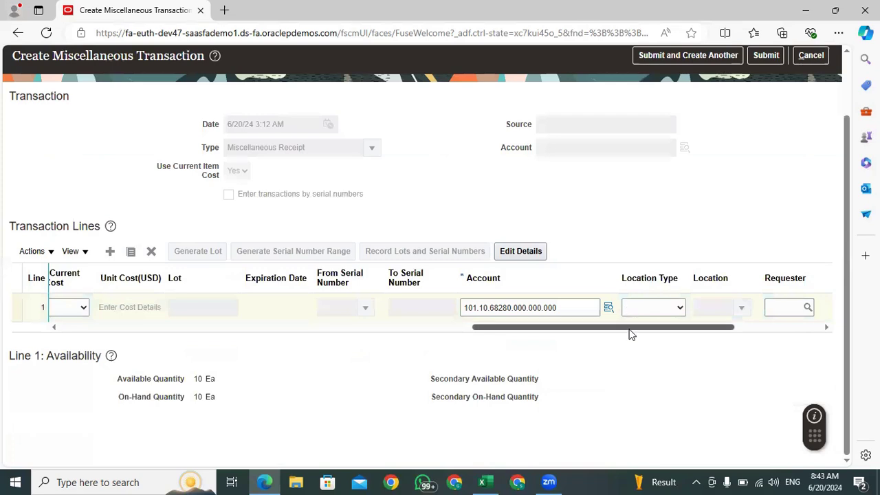
- Submit the miscellaneous receipt and close the confirmation
left_click_drag(631, 331, 770, 333)
left_click(766, 55)
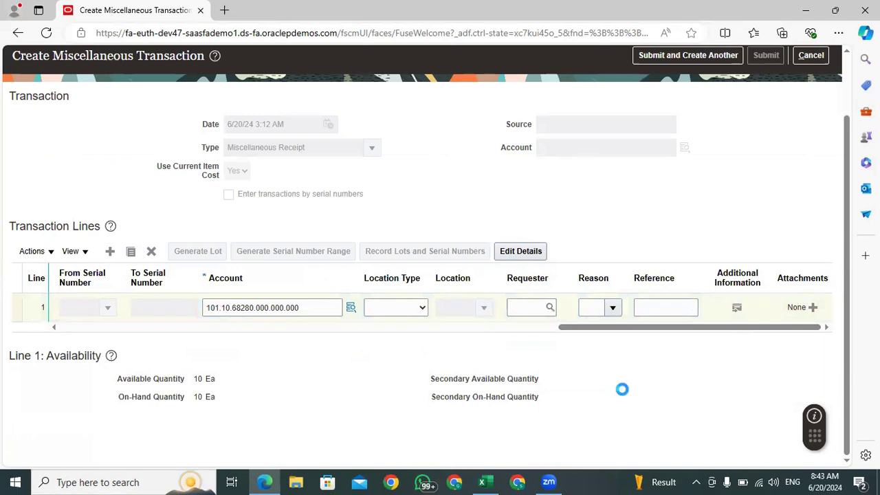
left_click_drag(594, 328, 370, 342)
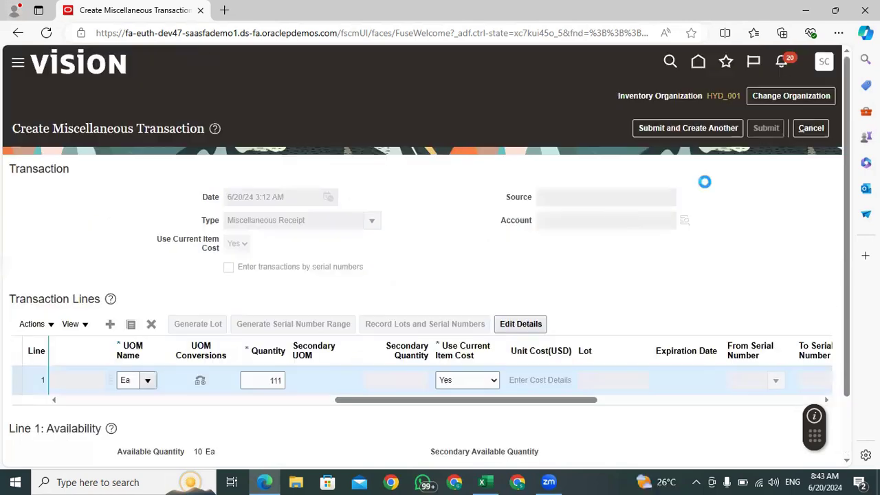
left_click(692, 125)
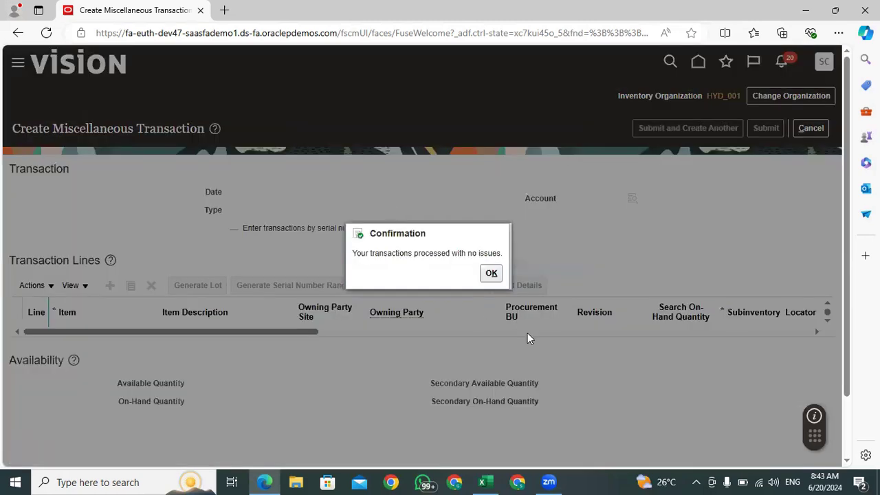
left_click(491, 273)
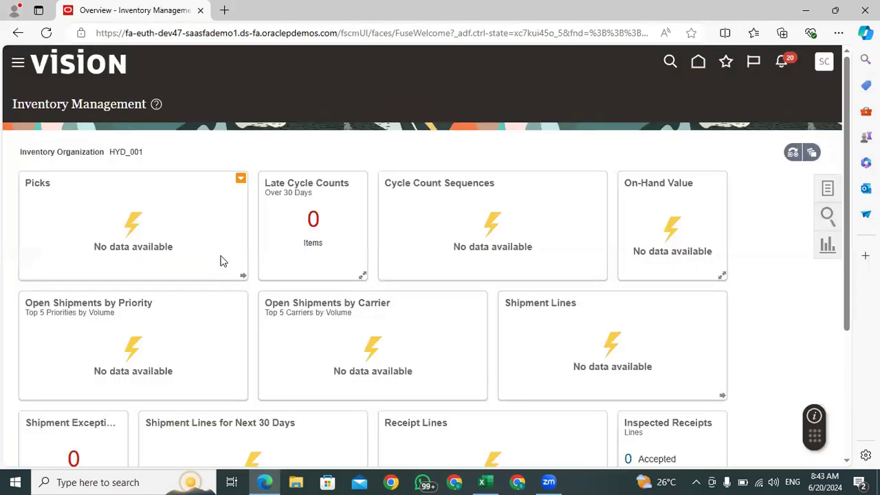
left_click(826, 189)
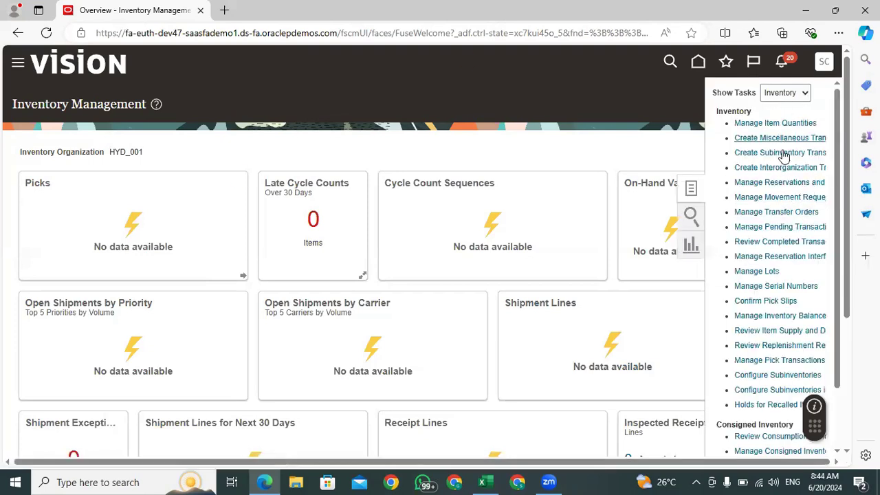
left_click(779, 197)
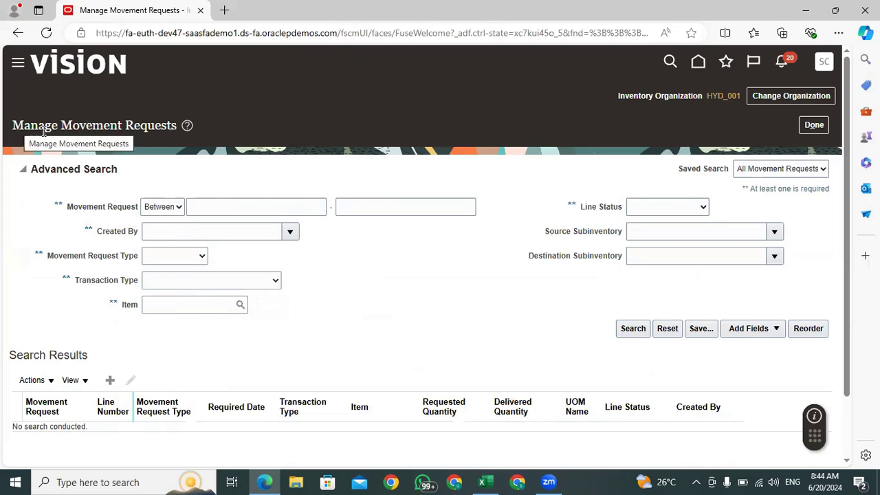
left_click(814, 126)
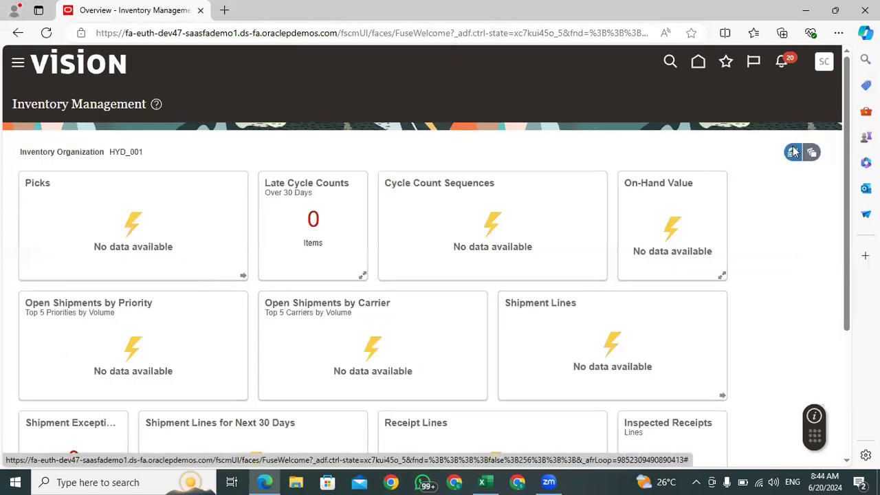
left_click(828, 188)
left_click(768, 212)
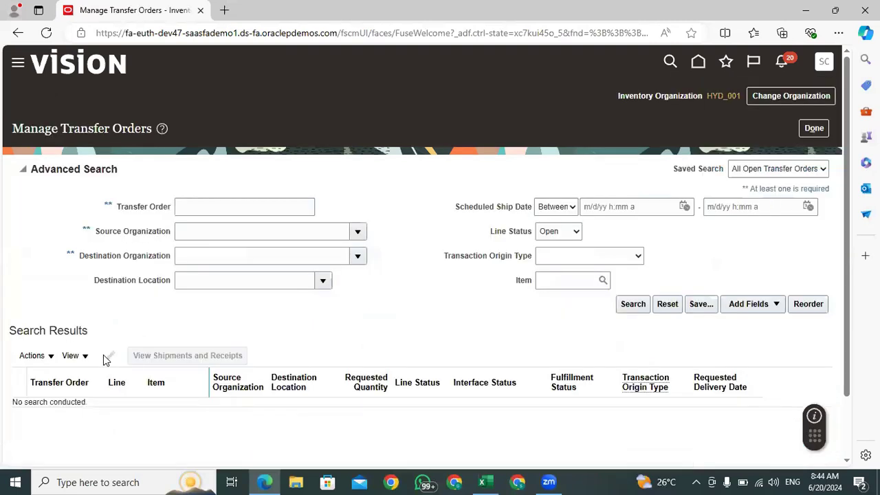
left_click(817, 130)
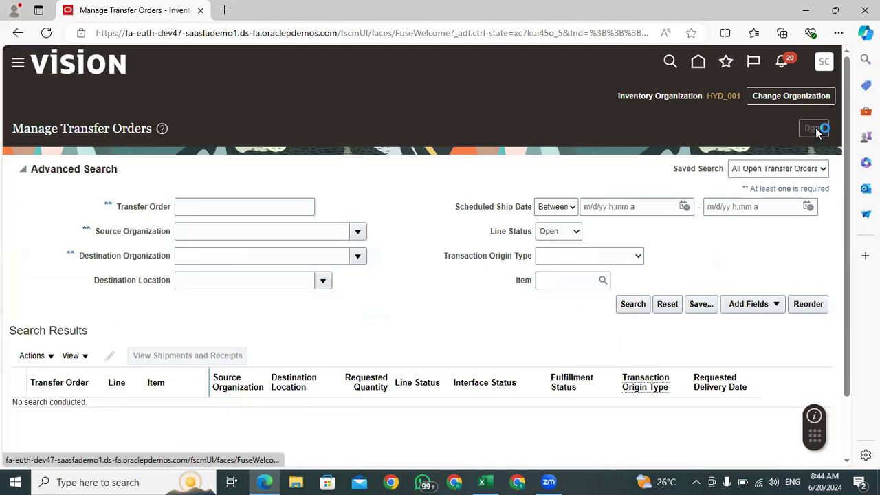
- Open Manage Movement Requests and start creating a new movement request for the HYD_001 organization
left_click(825, 189)
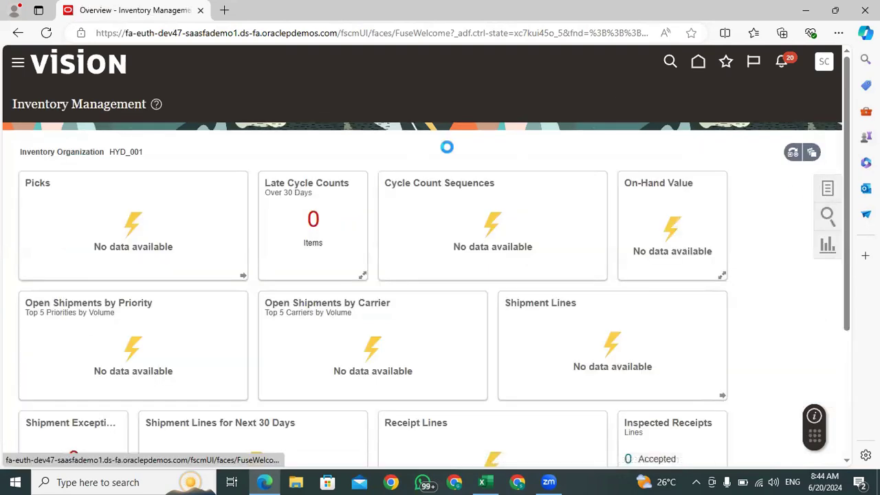
left_click(779, 198)
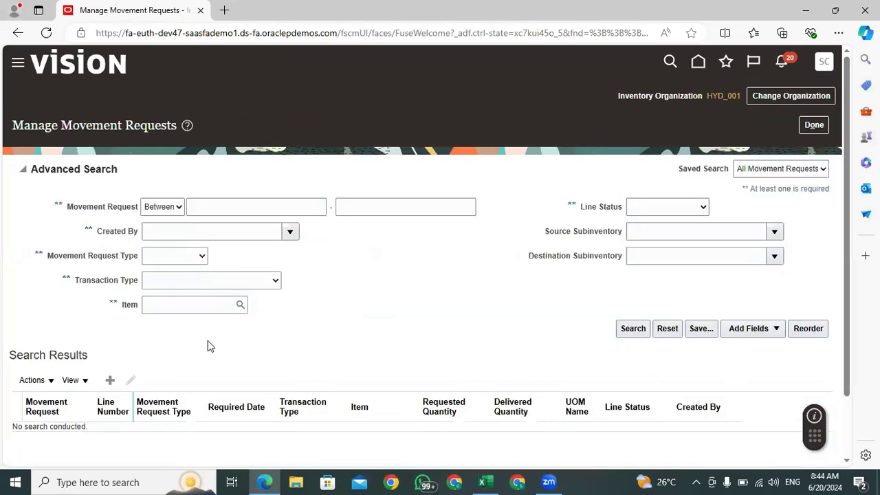
left_click(105, 382)
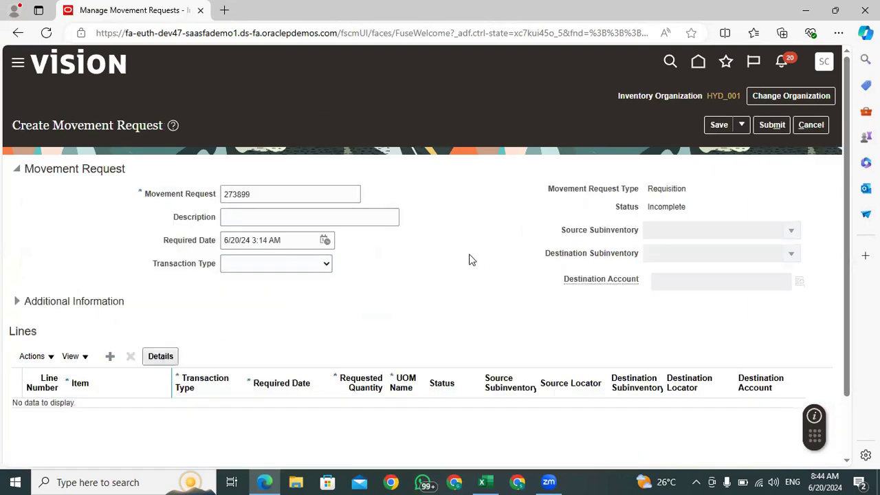
scroll(472, 260, "down", 1)
left_click(254, 145)
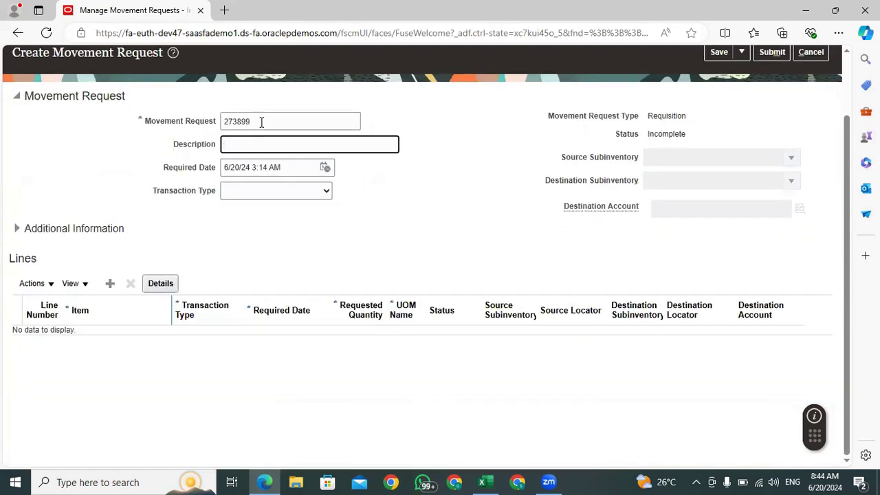
double_click(261, 121)
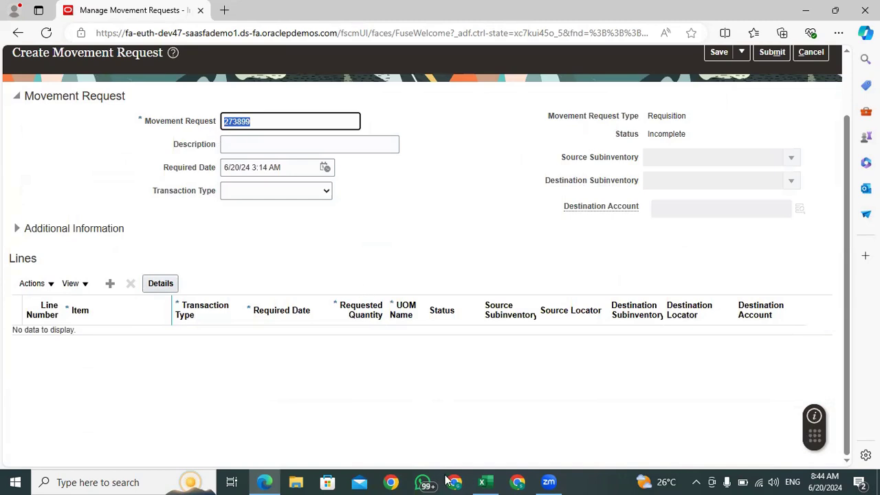
- Switch to the RTL MAY BATCH workbook in Excel and enter the heading Execution Process in cell B239
left_click(482, 482)
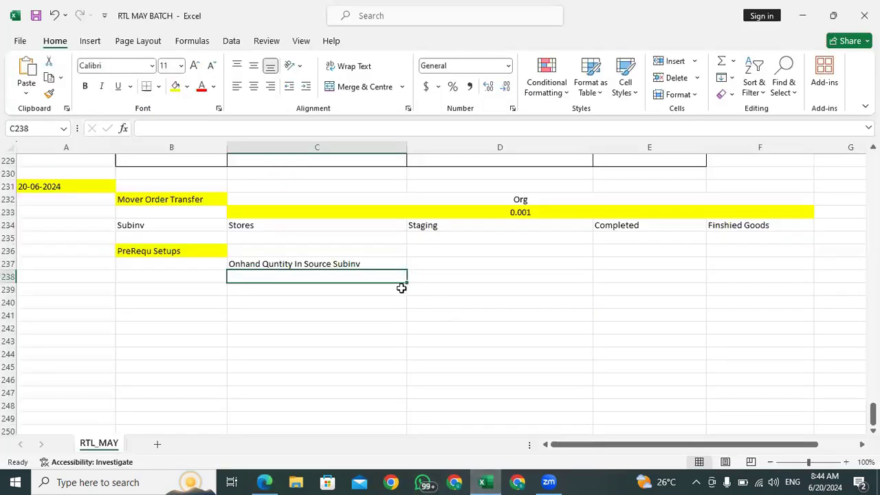
left_click(199, 286)
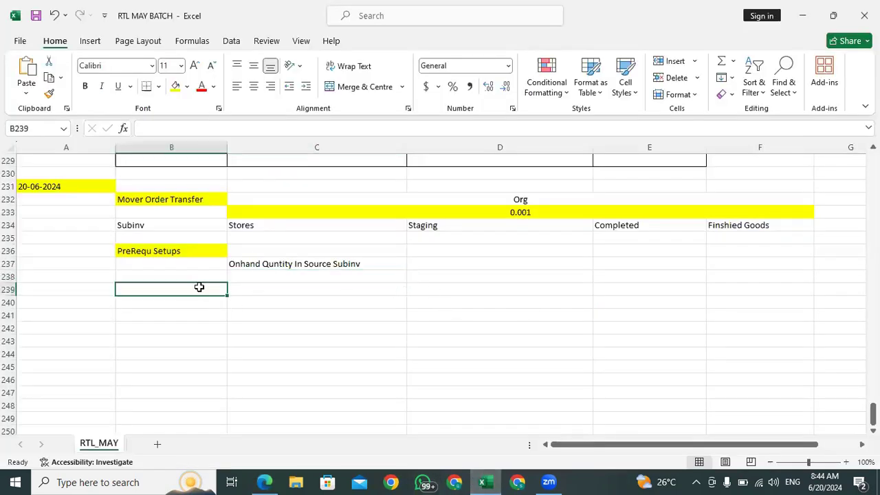
type("Execution")
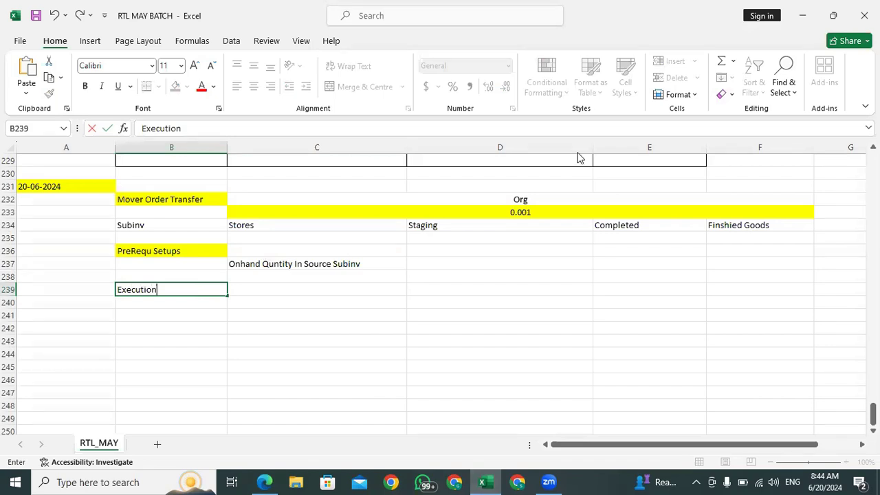
key("alt+Tab")
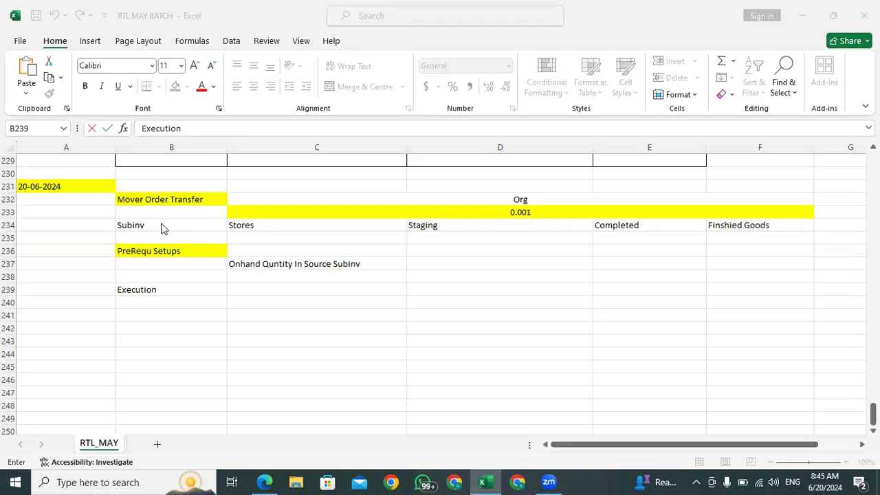
left_click(166, 294)
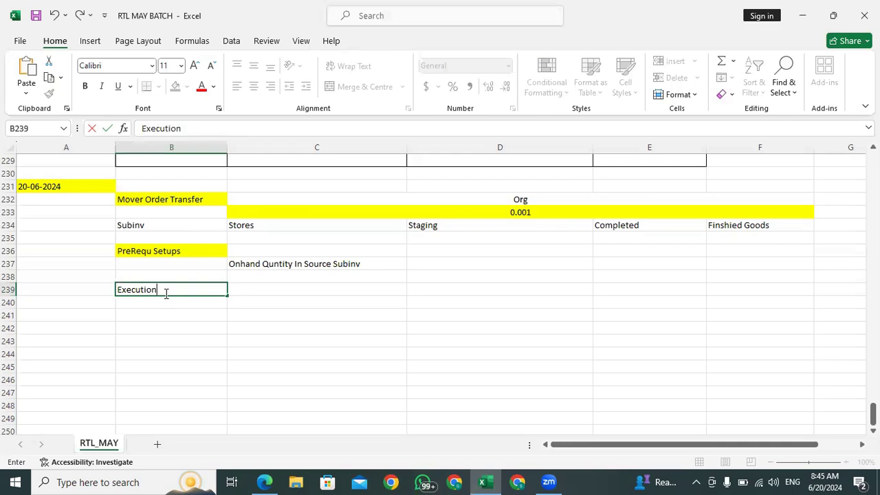
type("Process")
- Enter Manage Movement Requist in cell C239, beside the Execution Process heading
left_click(272, 291)
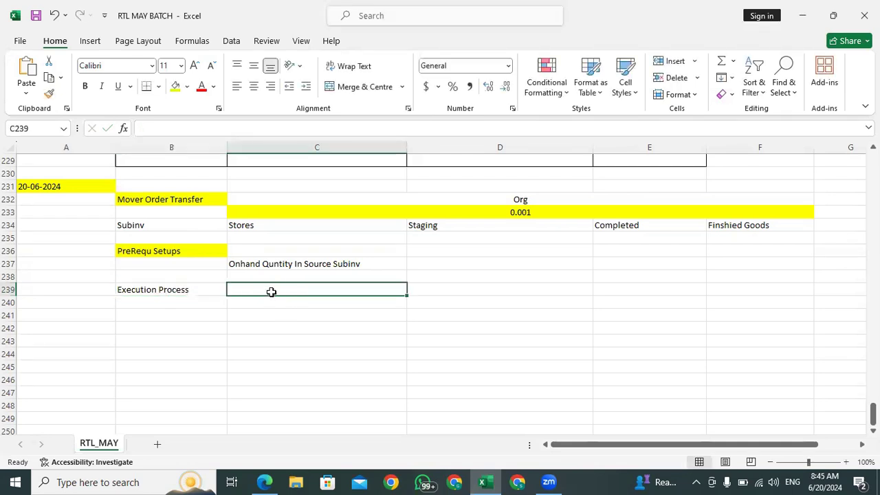
type("Manage")
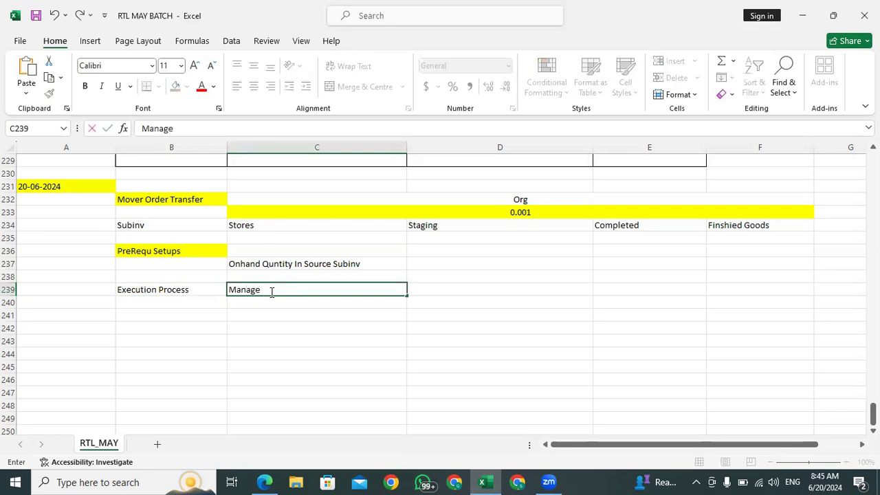
type(" Movement")
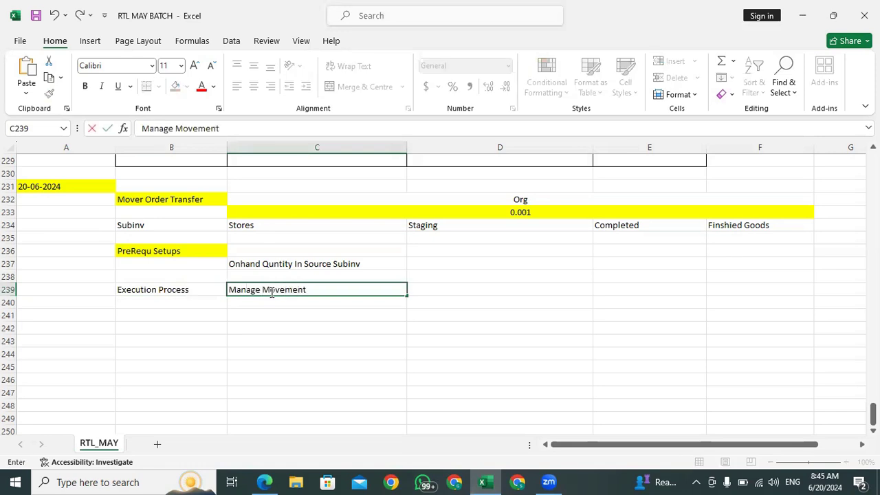
type(" Requist")
left_click(274, 314)
left_click(264, 291)
- Highlight the Execution Process heading in cell B239 with a yellow fill
left_click(181, 291)
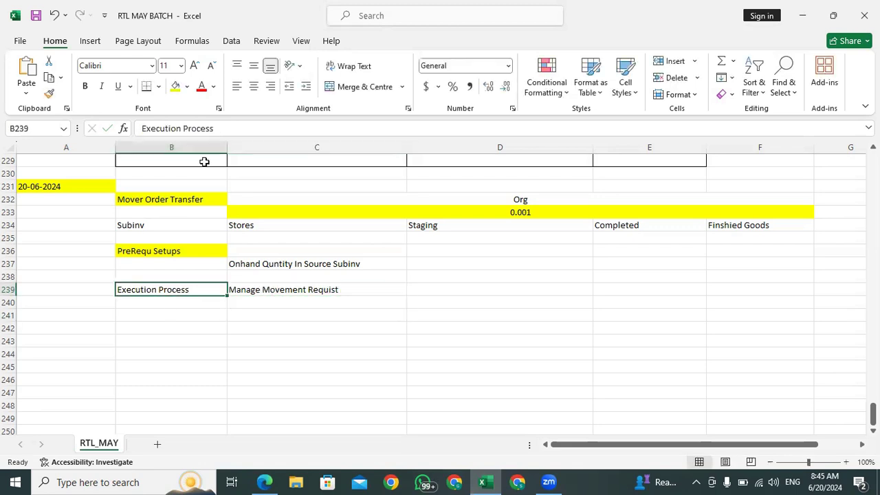
left_click(175, 86)
left_click(288, 292)
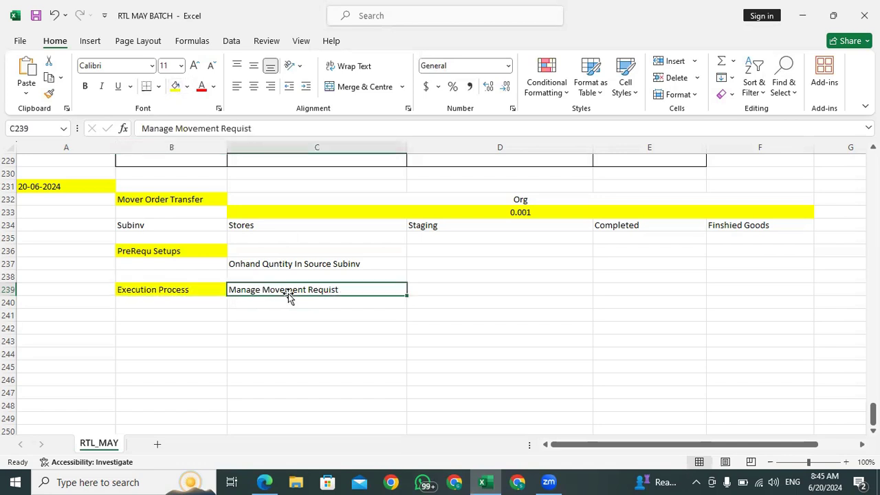
- Copy the movement request number from the Create Movement Request page in the browser into cell D239 of the Excel sheet
left_click(264, 482)
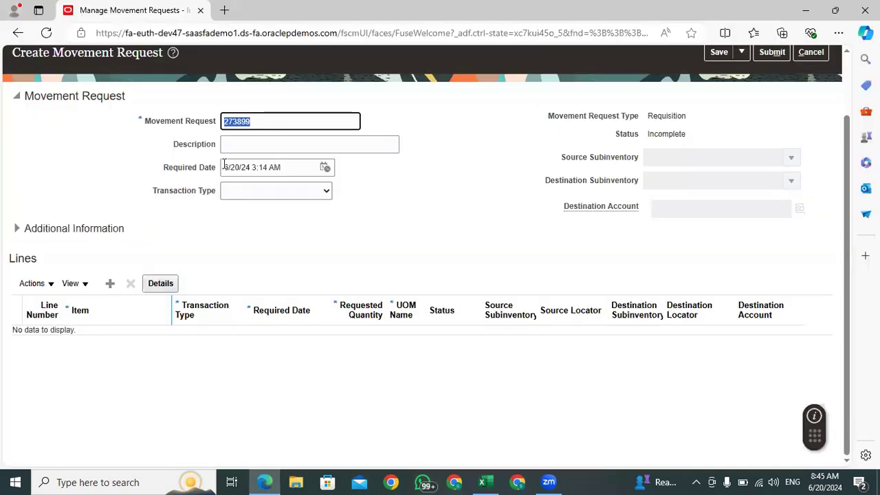
left_click_drag(266, 124, 133, 138)
key("ctrl+c")
left_click(264, 482)
left_click(431, 285)
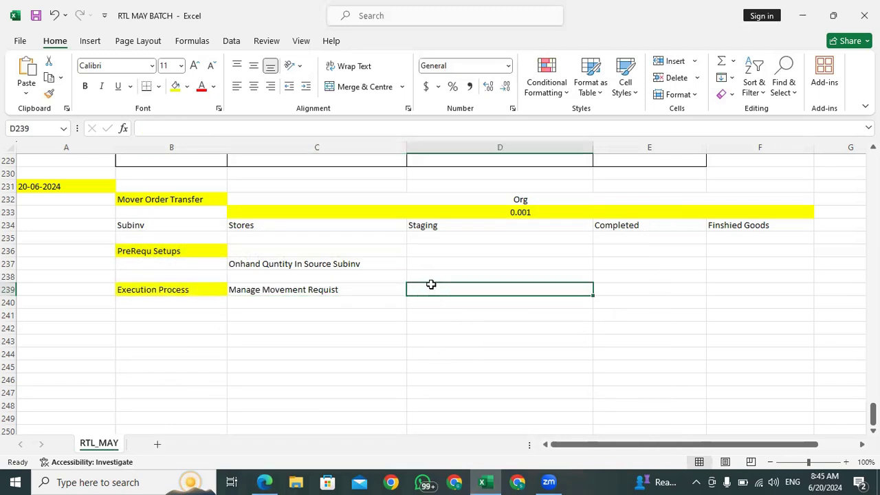
key("ctrl+v")
left_click(232, 307)
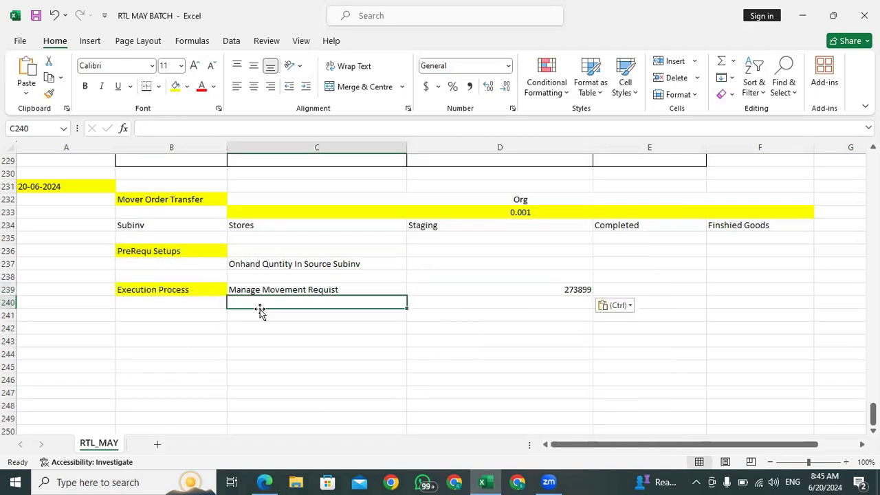
- Return to the Create Movement Request page in the browser and set the description to Transfer the Material
left_click(261, 482)
left_click(252, 144)
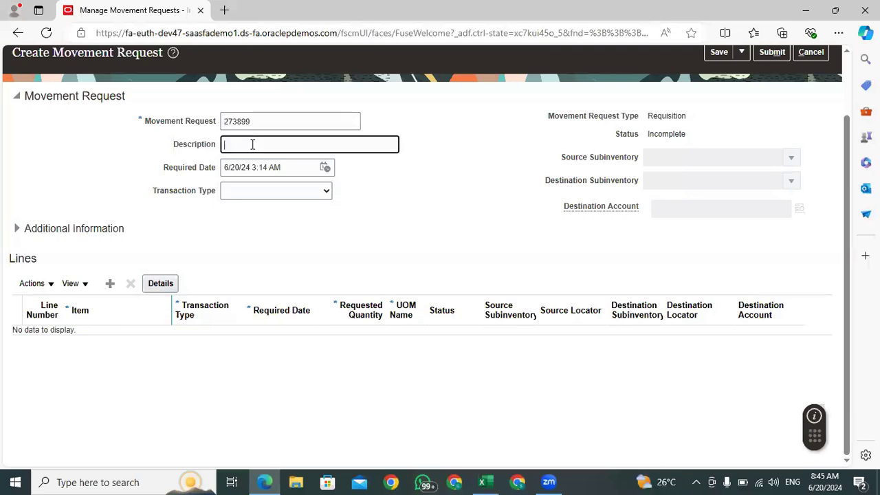
type("Transfer the Material")
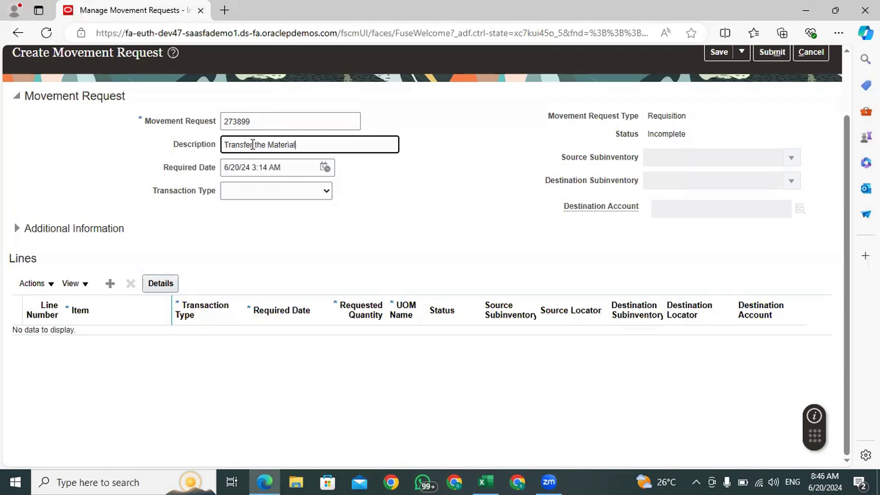
- Examine the transaction types available for the movement request
left_click_drag(379, 222, 337, 196)
left_click(312, 193)
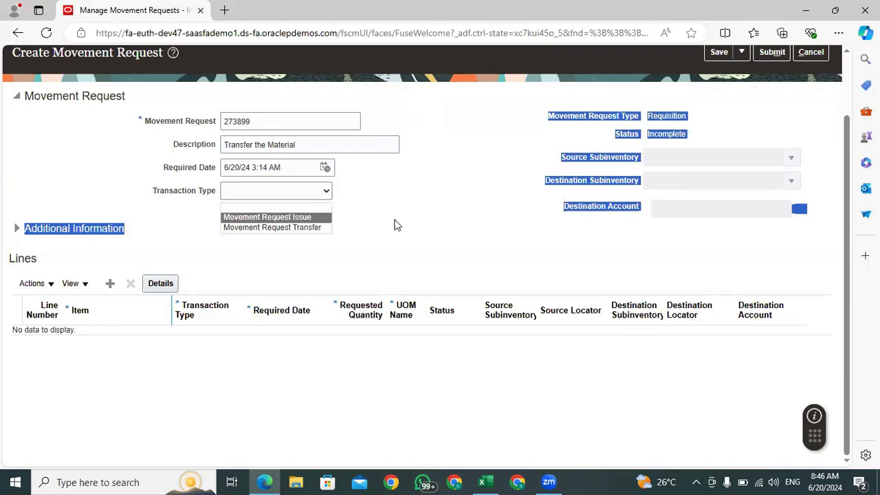
left_click(296, 200)
left_click(294, 196)
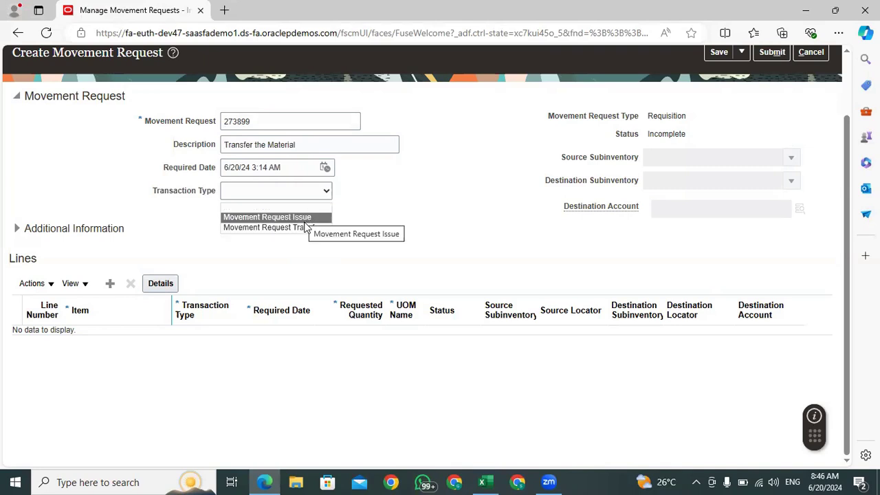
- Switch to the Excel sheet and enter Movement Req Issue in cell C240, under Manage Movement Requist
left_click(485, 482)
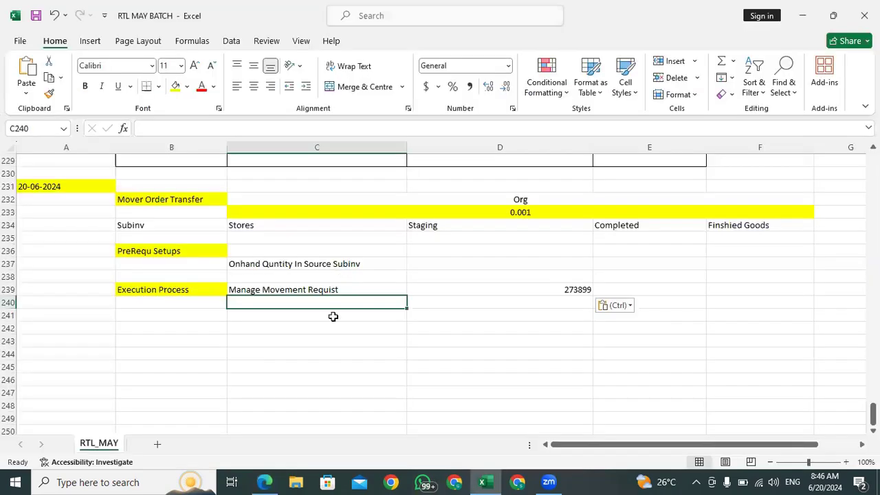
left_click(244, 324)
left_click(205, 307)
left_click(278, 305)
left_click(413, 302)
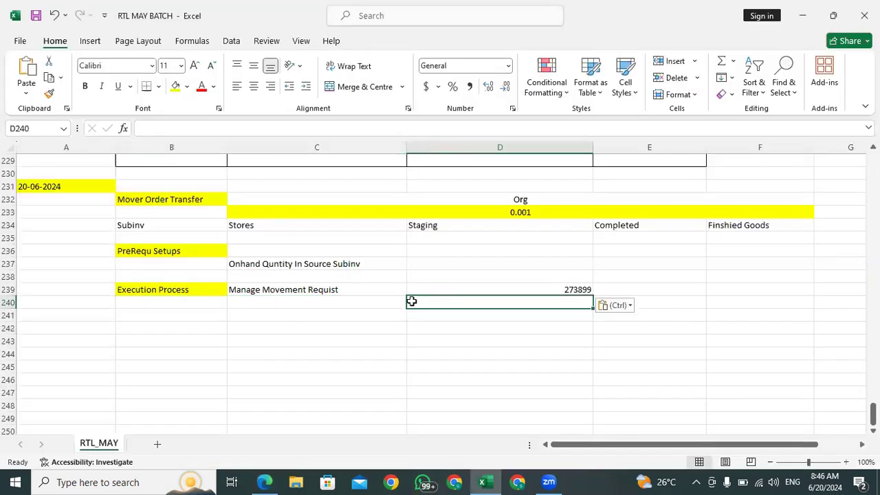
left_click(375, 303)
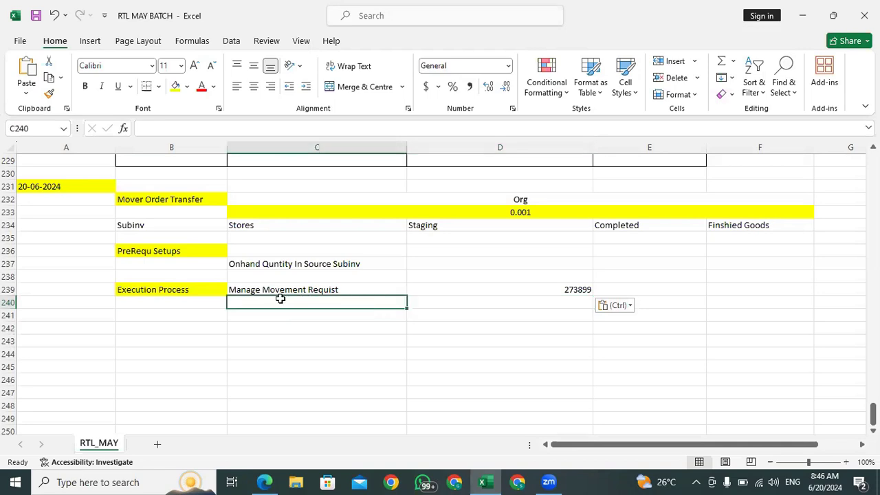
type("Movement Req Issue")
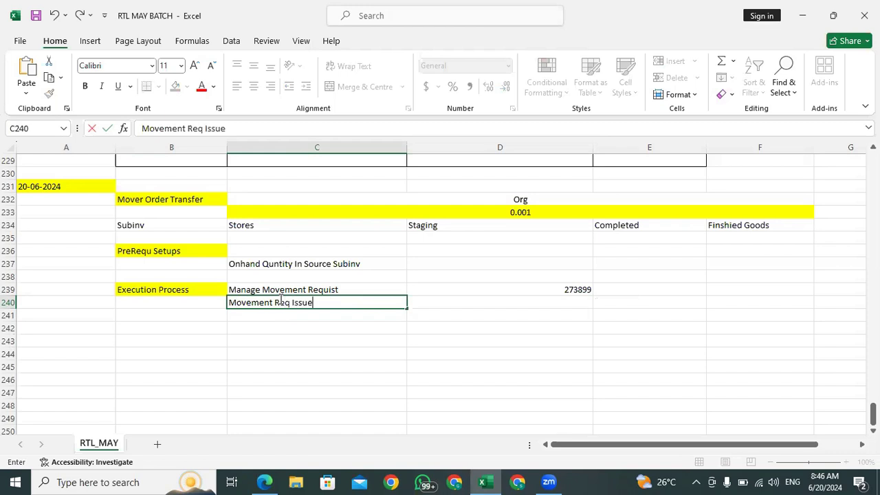
key("Return")
- Enter Movement Req Transfer in cell C241, below Movement Req Issue
type("M")
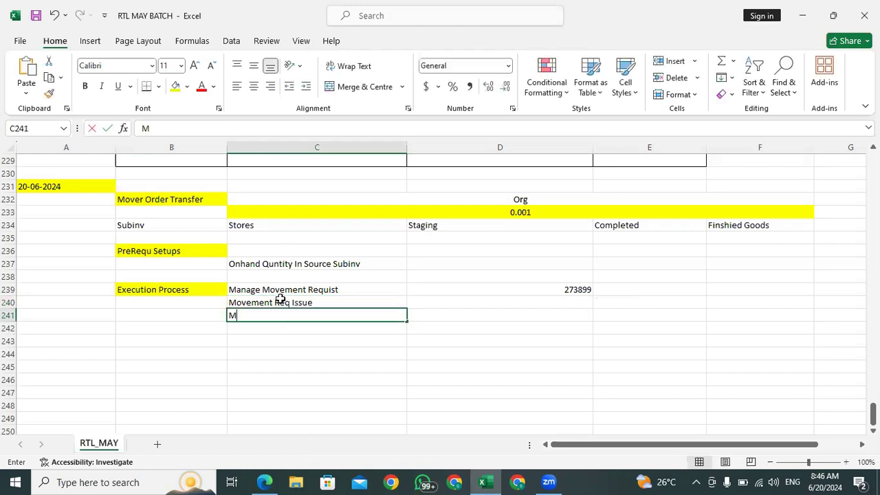
type("ovement RReq Transfer")
left_click(286, 351)
left_click(294, 304)
- Enter 100 in cell D240, beside Movement Req Issue
left_click(447, 301)
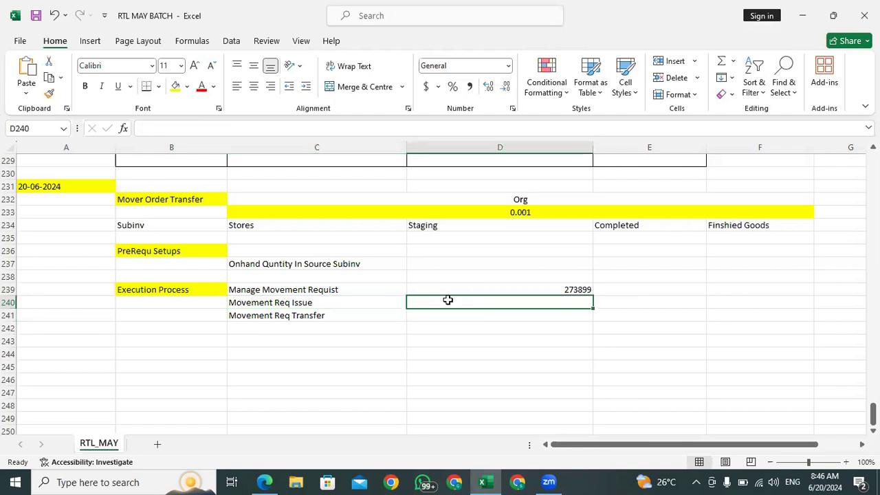
type("100")
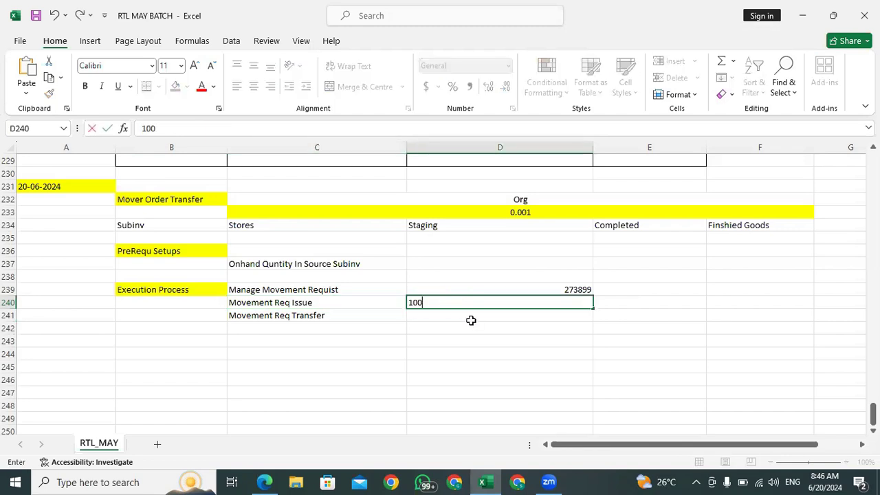
key("Return")
left_click(455, 298)
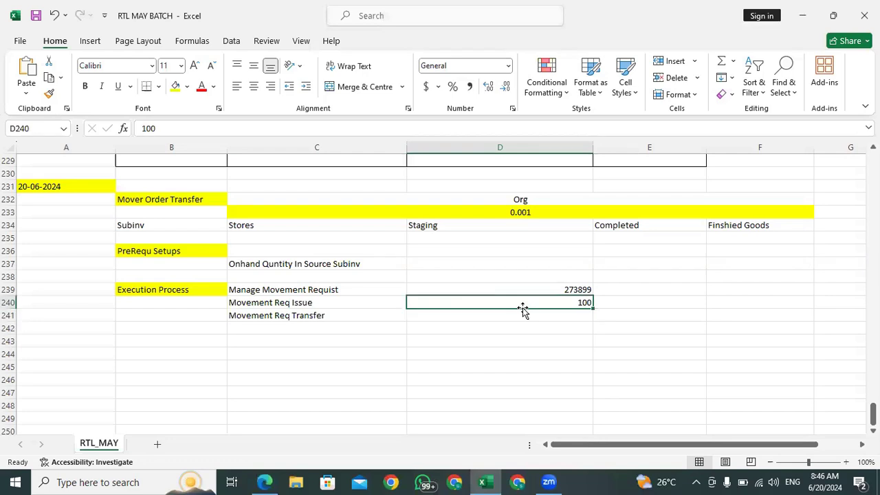
left_click(622, 304)
left_click(580, 303)
left_click(622, 302)
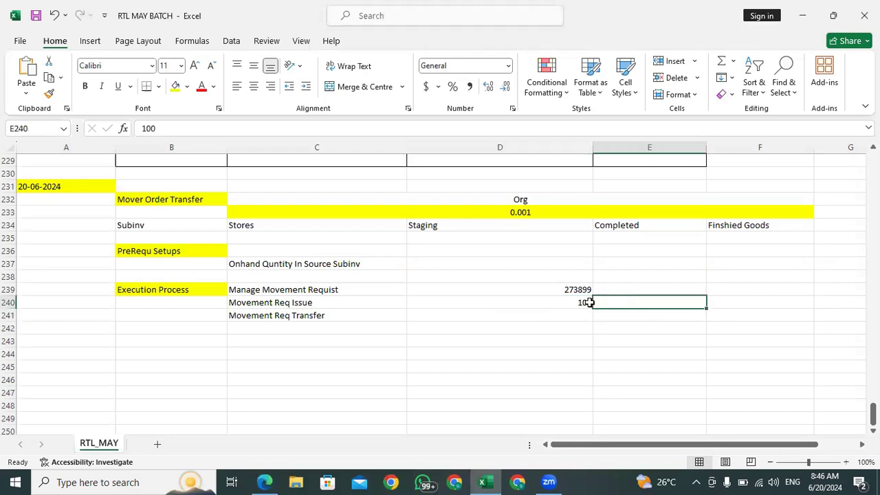
left_click(560, 301)
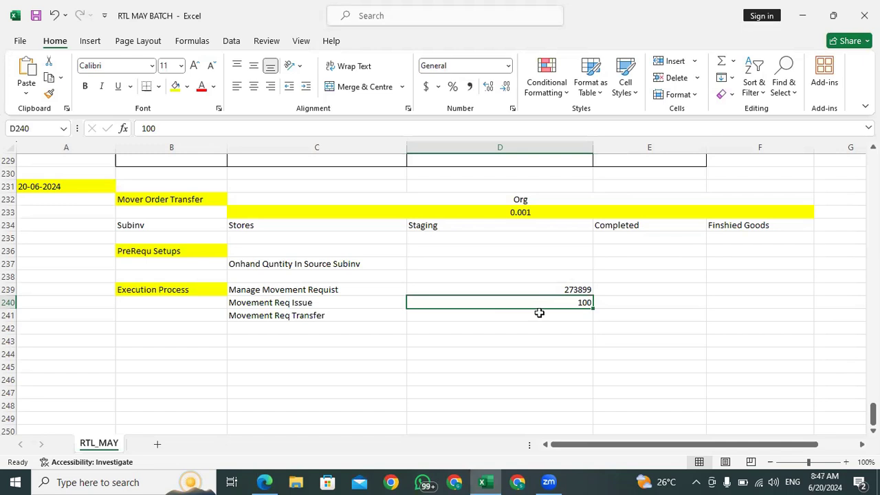
- Replace the content of cell D240 with 10 Furnature
left_click(539, 313)
left_click(544, 300)
key("BackSpace")
type("10 Furnature")
left_click(558, 324)
- Insert the word Quantity into cell D240 to make it read 10 Quantity Furnature
left_click(493, 303)
left_click(153, 130)
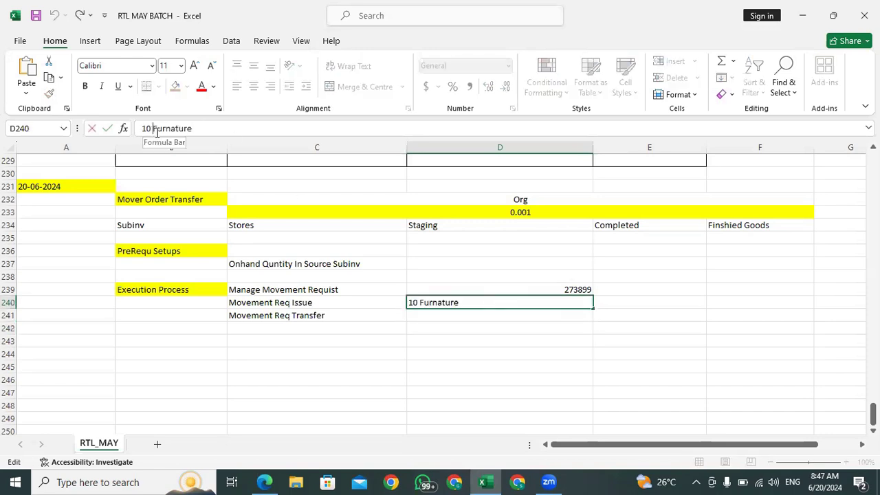
type("Quantity")
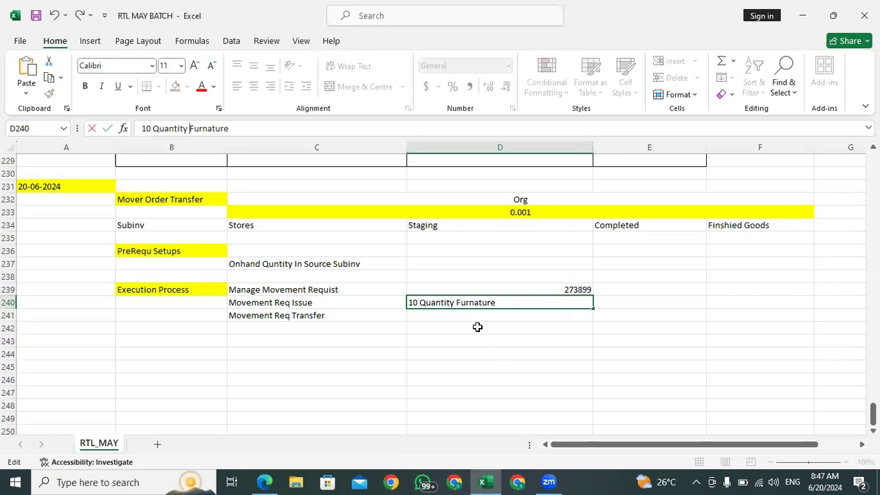
left_click(478, 328)
left_click(454, 302)
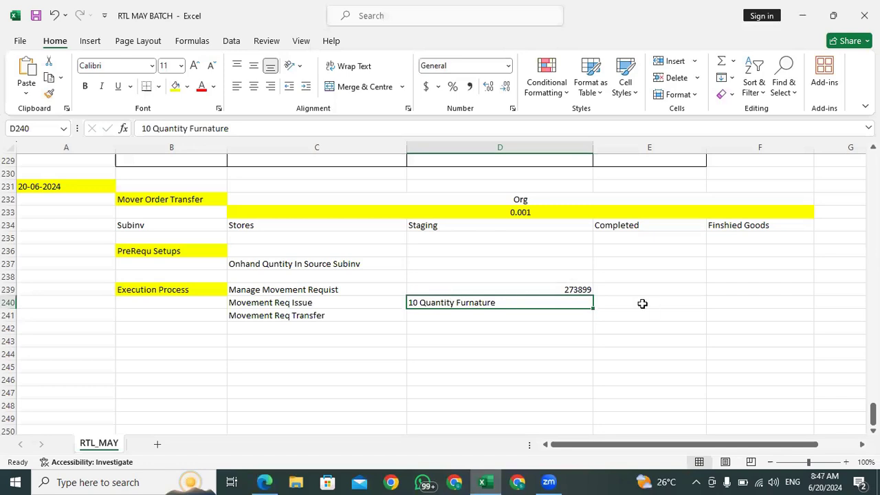
left_click(481, 318)
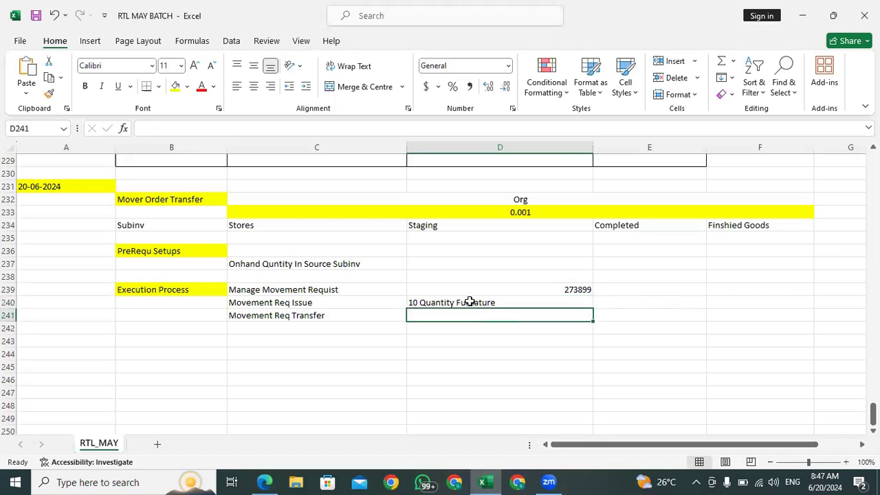
left_click(469, 302)
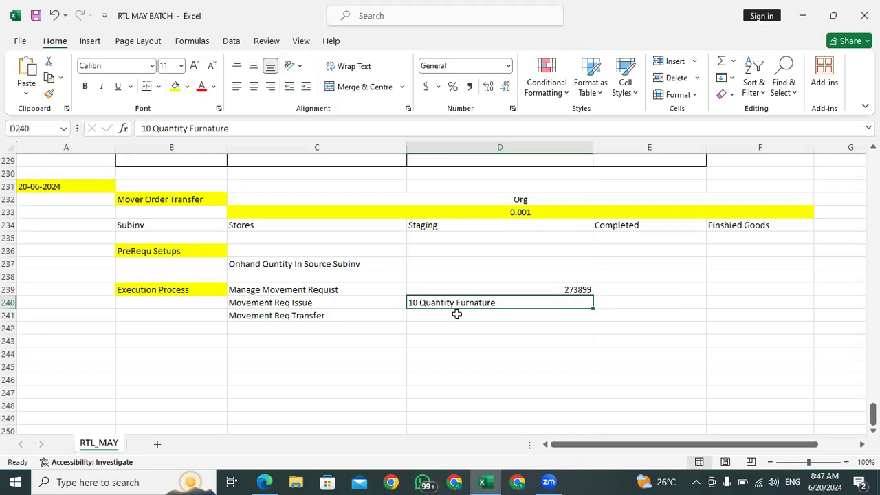
left_click(455, 315)
left_click(455, 303)
left_click(471, 313)
left_click(475, 303)
left_click(473, 319)
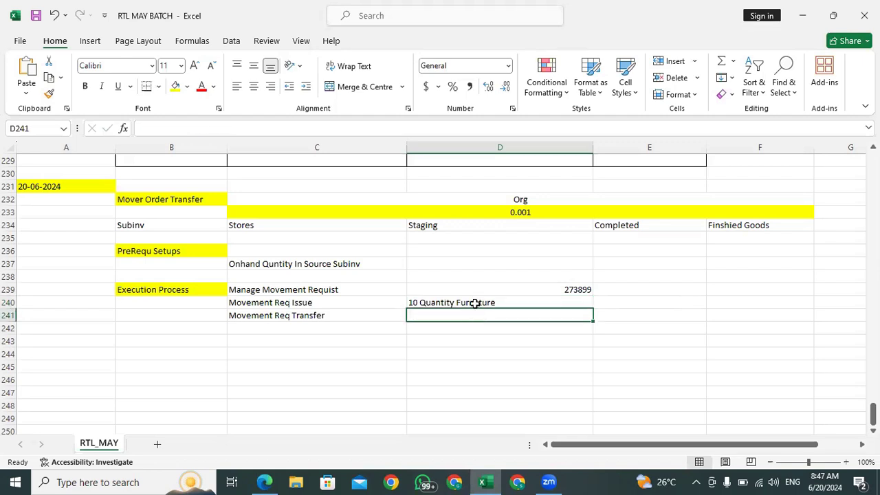
left_click(474, 303)
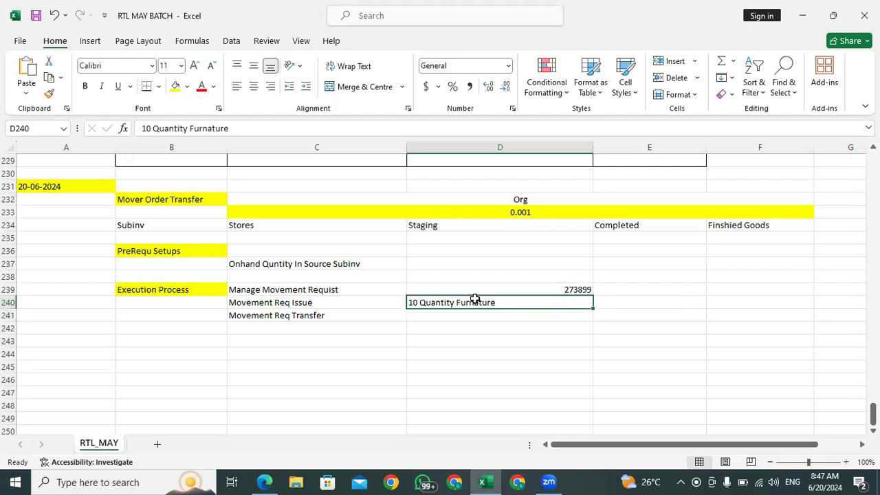
left_click(605, 303)
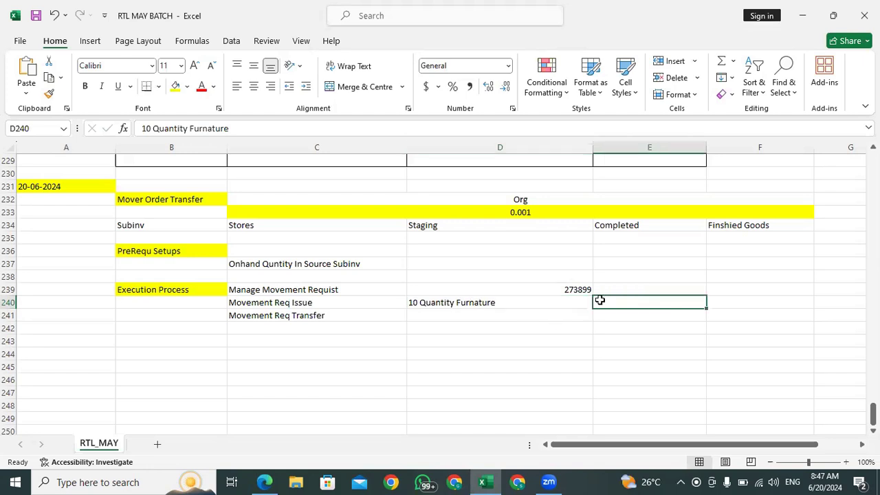
left_click(463, 307)
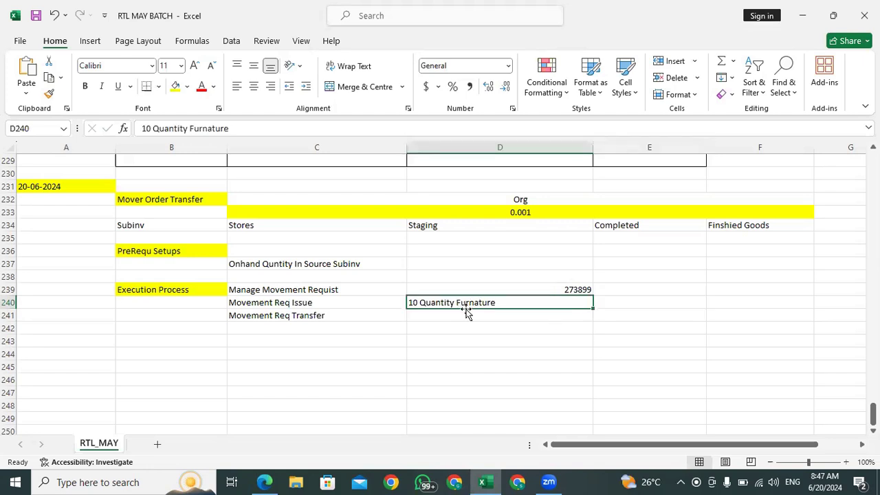
left_click(466, 315)
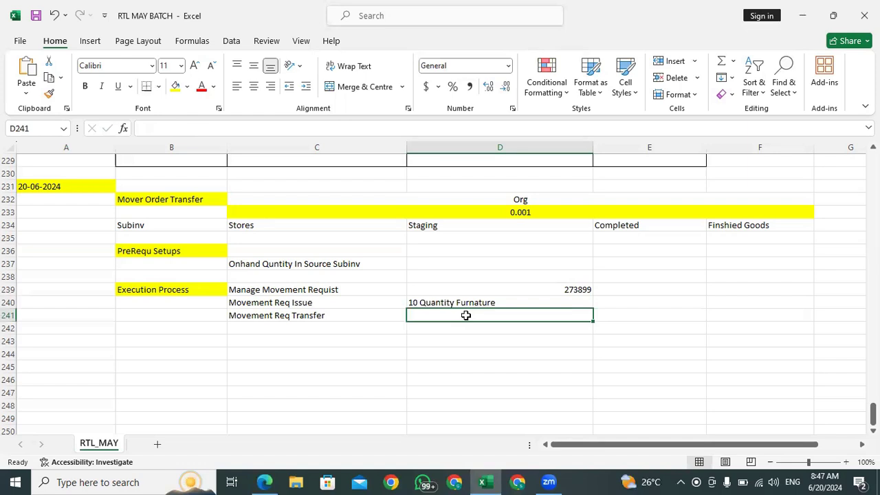
left_click(463, 304)
left_click(615, 301)
left_click(529, 301)
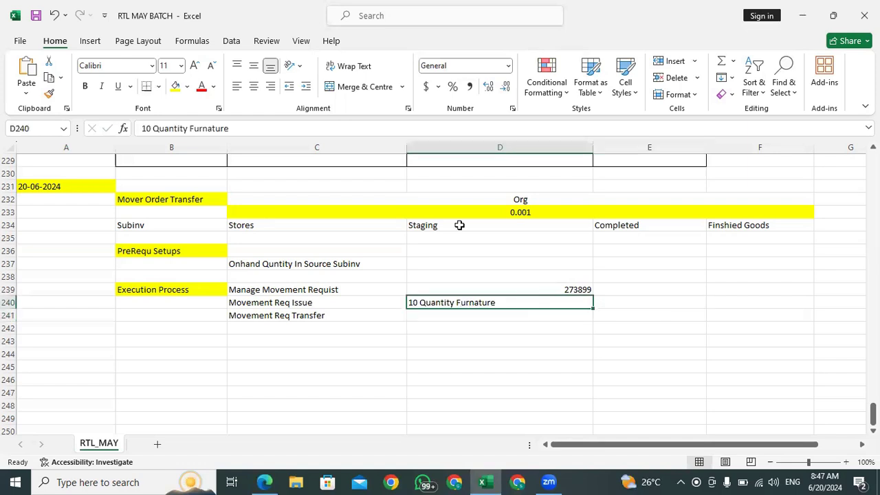
left_click(311, 302)
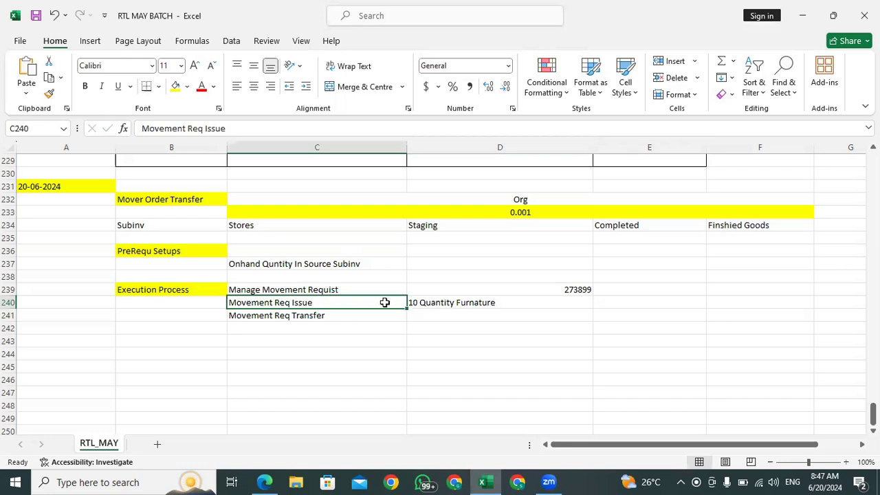
left_click(436, 305)
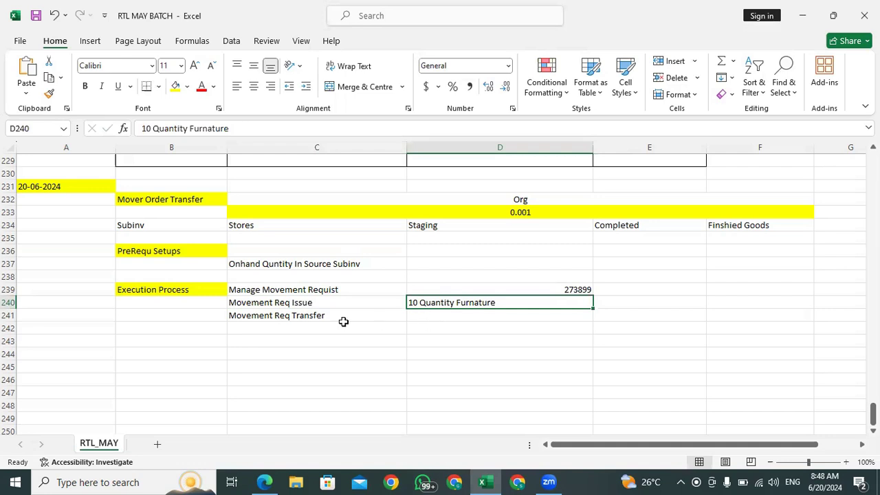
left_click(305, 303)
left_click(515, 307)
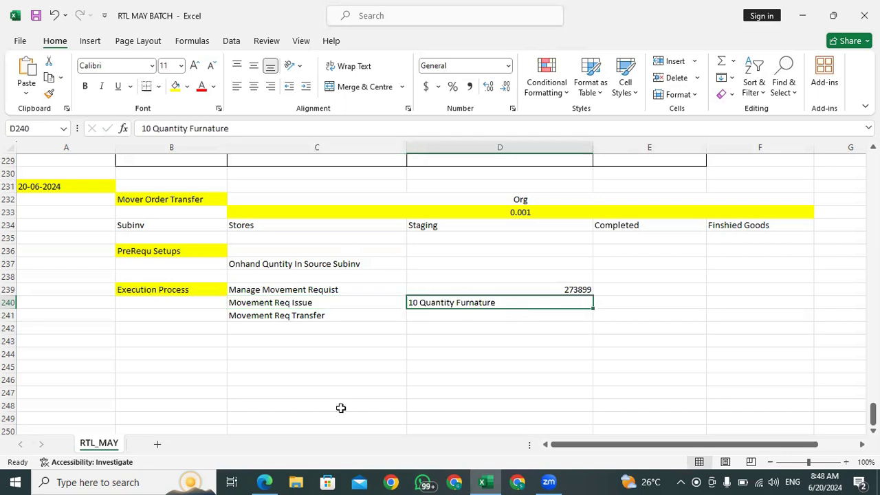
- Switch to the Oracle Create Movement Request page and check the description and the available transaction types
left_click(264, 482)
left_click_drag(305, 144, 222, 145)
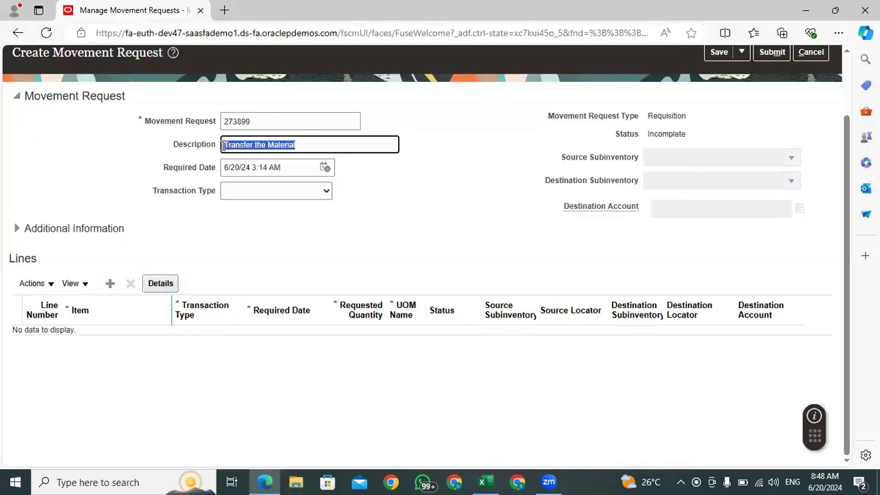
left_click(314, 144)
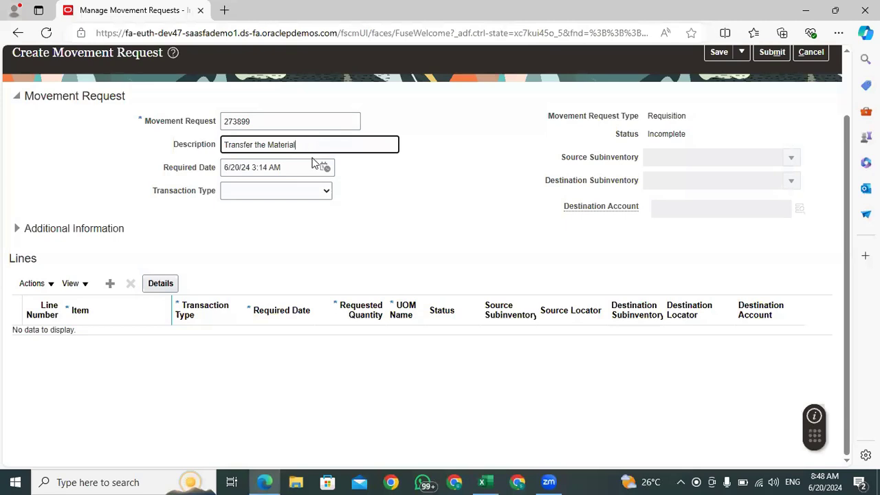
left_click(303, 195)
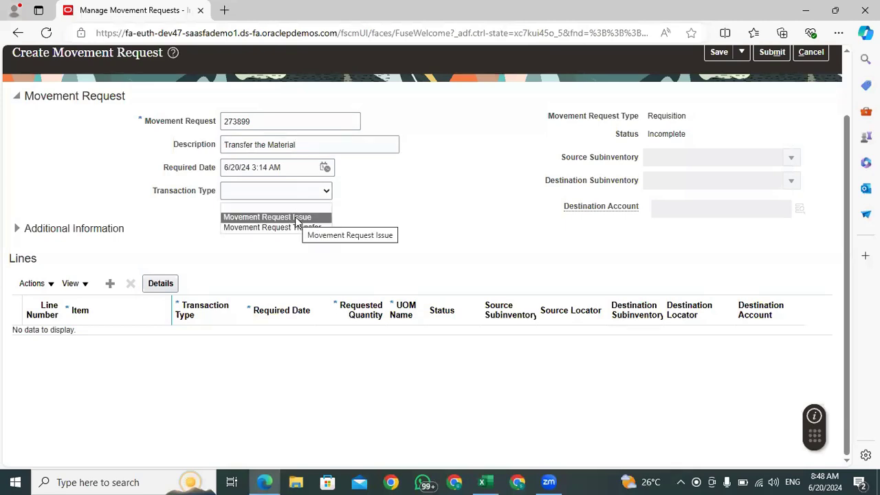
left_click(490, 205)
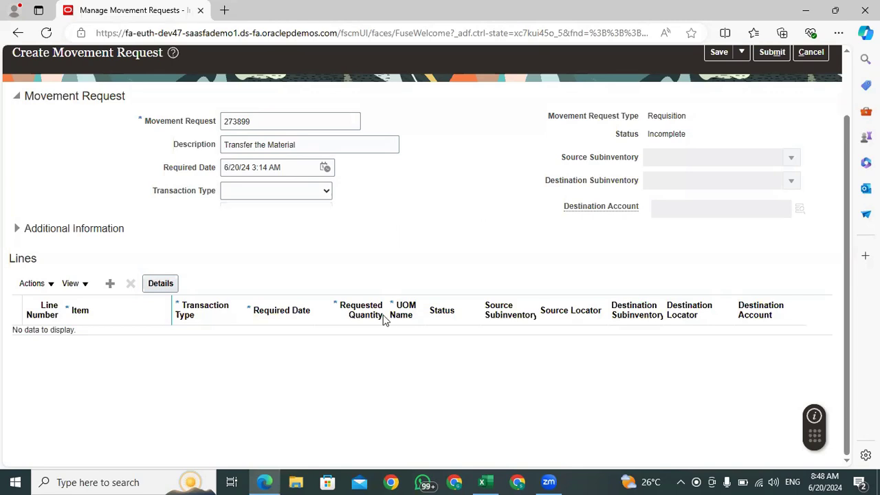
- Return to the Excel workbook and review the Movement Req Issue and Movement Req Transfer rows under Execution Process
left_click(264, 483)
left_click(437, 313)
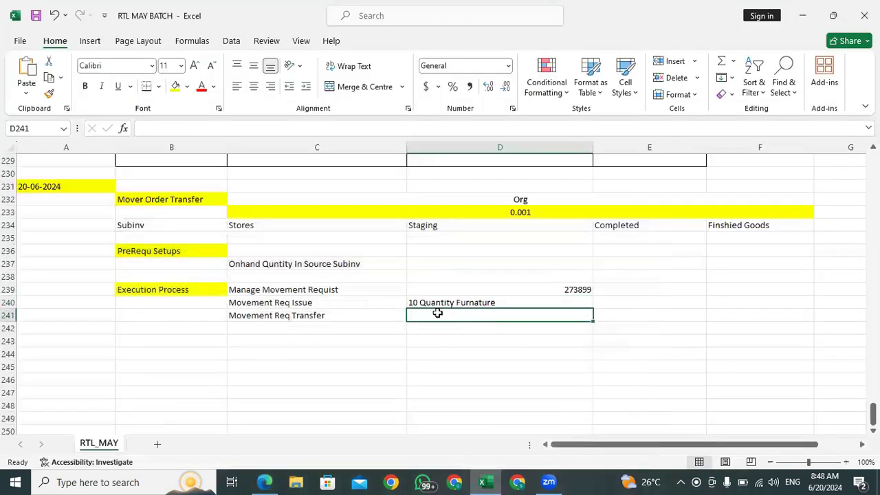
left_click(430, 304)
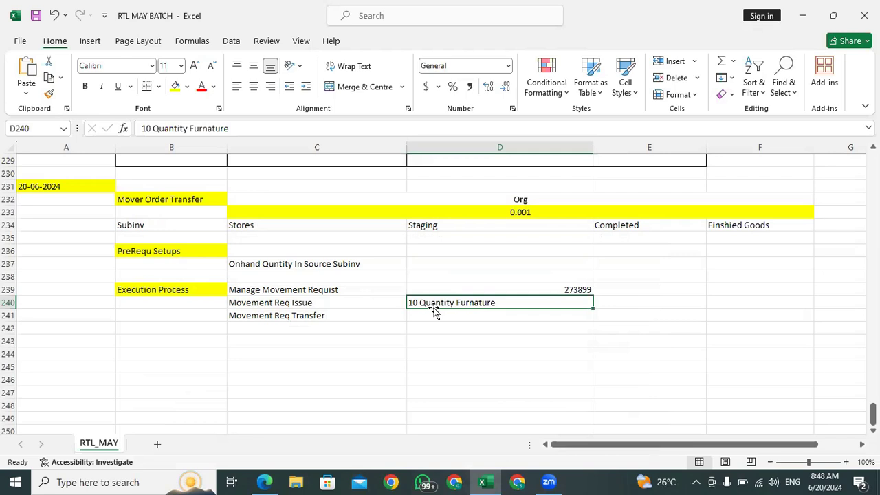
left_click(441, 315)
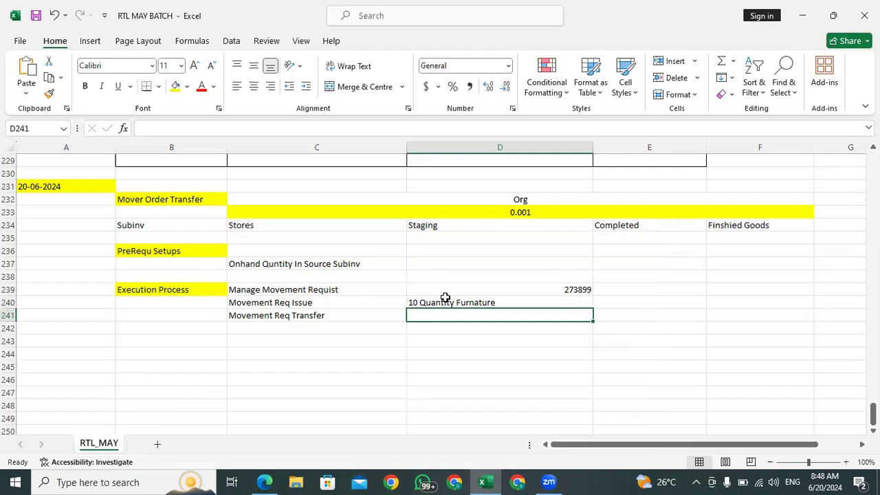
left_click(448, 300)
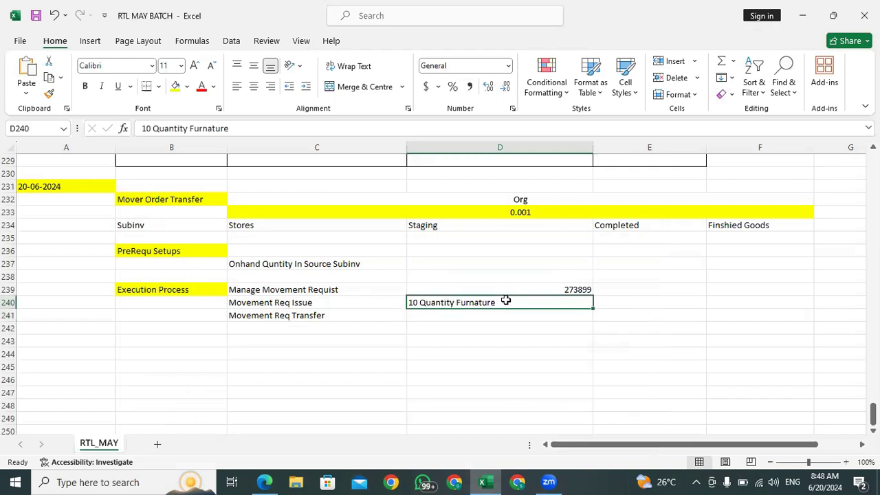
left_click(602, 294)
left_click(464, 309)
left_click(636, 305)
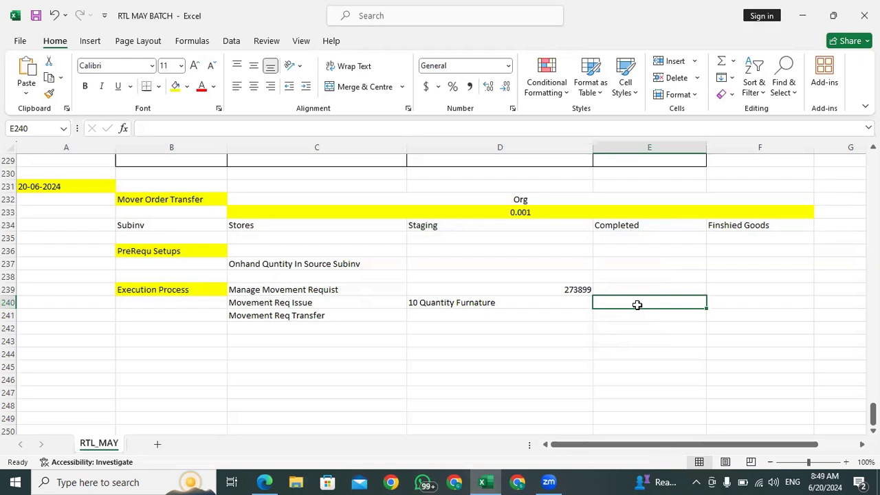
left_click(433, 304)
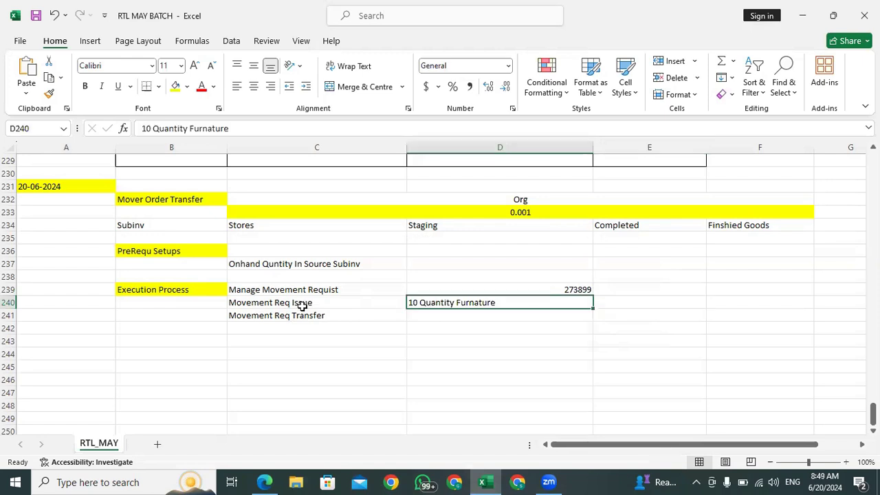
left_click(303, 304)
left_click(452, 301)
left_click(282, 311)
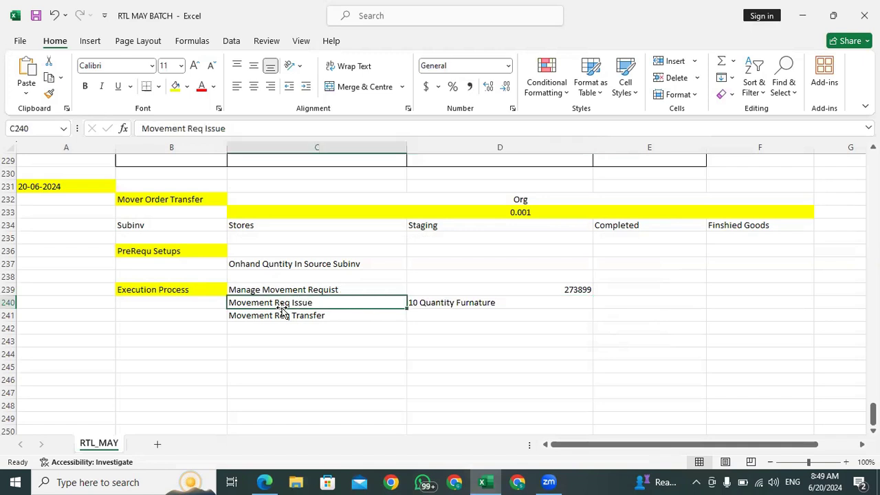
left_click(287, 315)
left_click(441, 294)
left_click(277, 317)
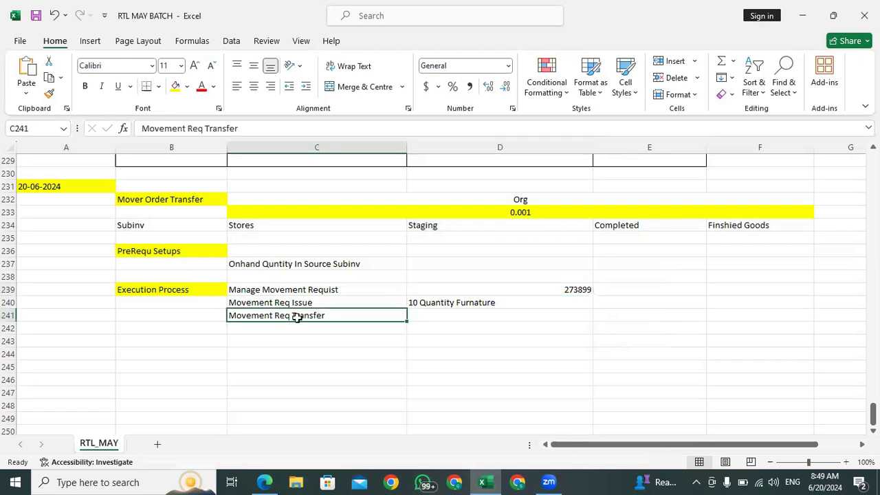
left_click(483, 300)
left_click(336, 317)
- Enter Subinv-Subiv in cell D241, beside Movement Req Transfer
left_click(435, 317)
type("Su")
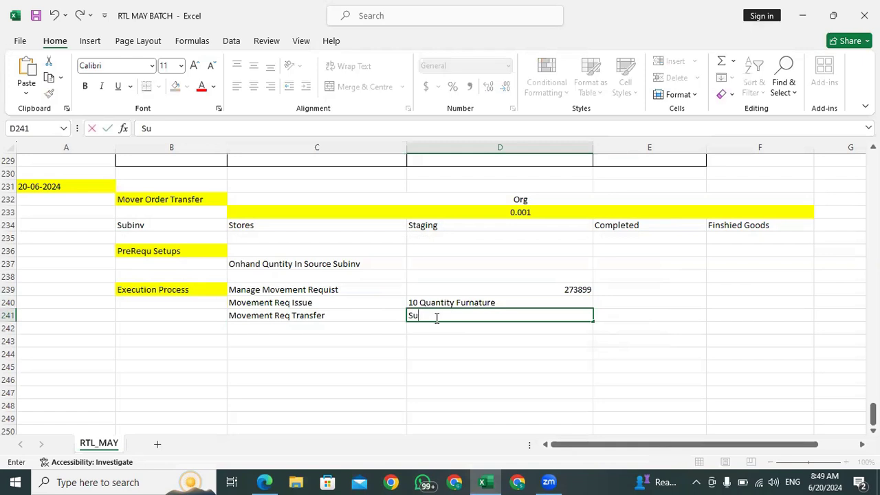
type("binv-Subiv")
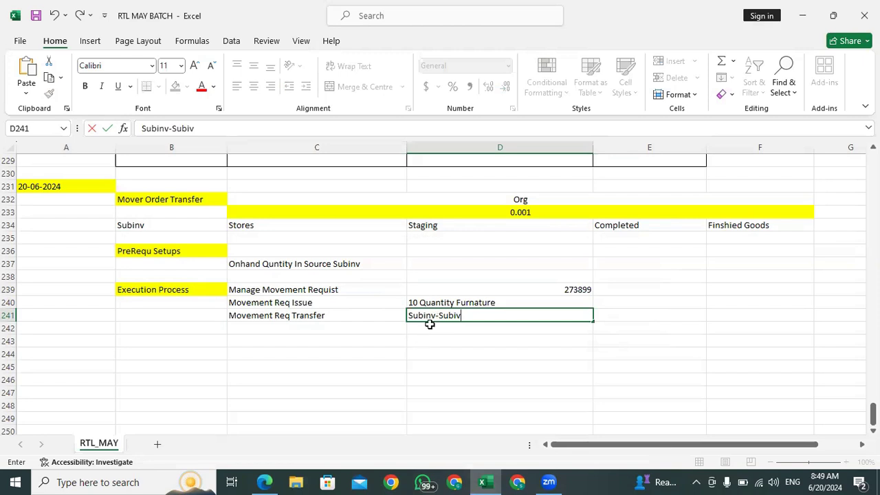
key("Return")
left_click(313, 315)
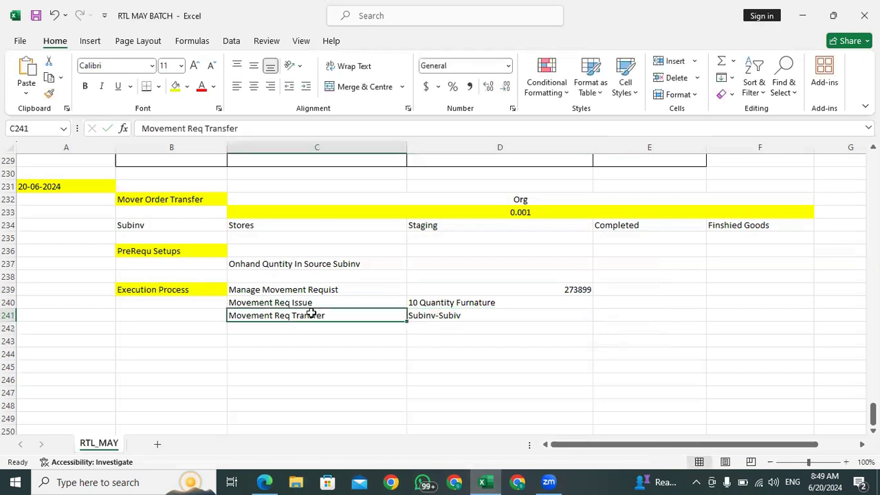
left_click(446, 317)
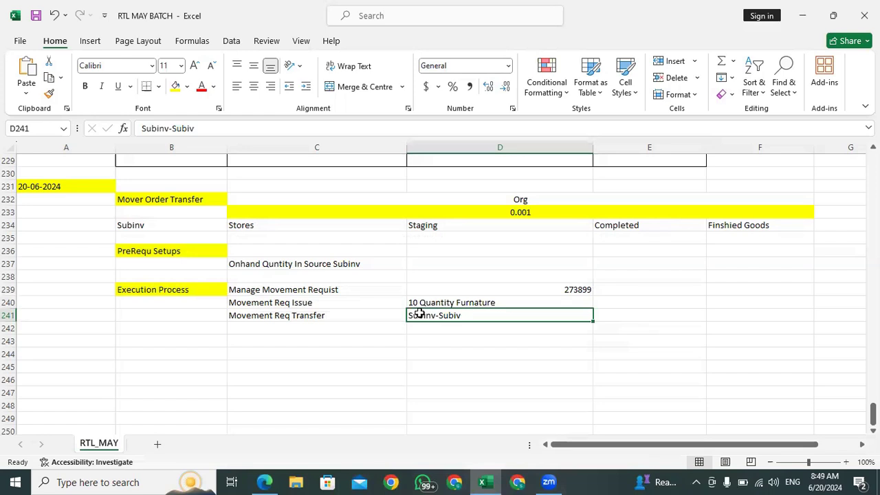
- Switch to the Oracle Create Movement Request page and set the transaction type to Movement Request Transfer
left_click(265, 482)
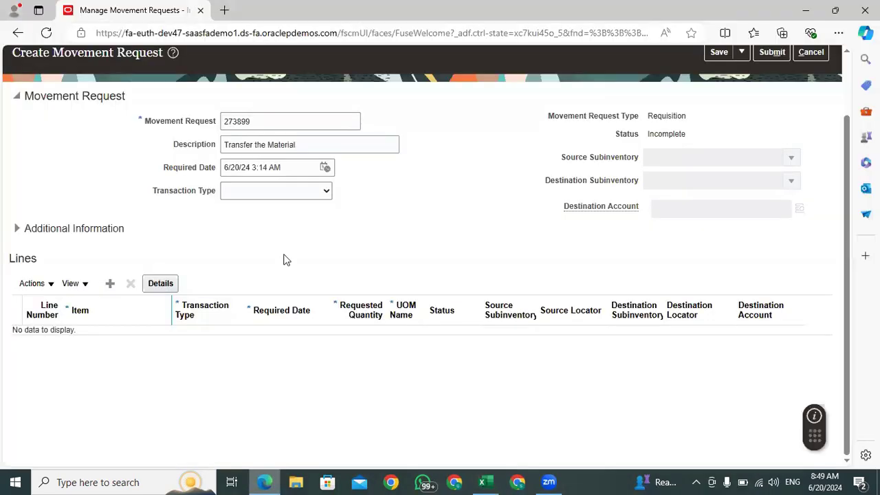
left_click(286, 191)
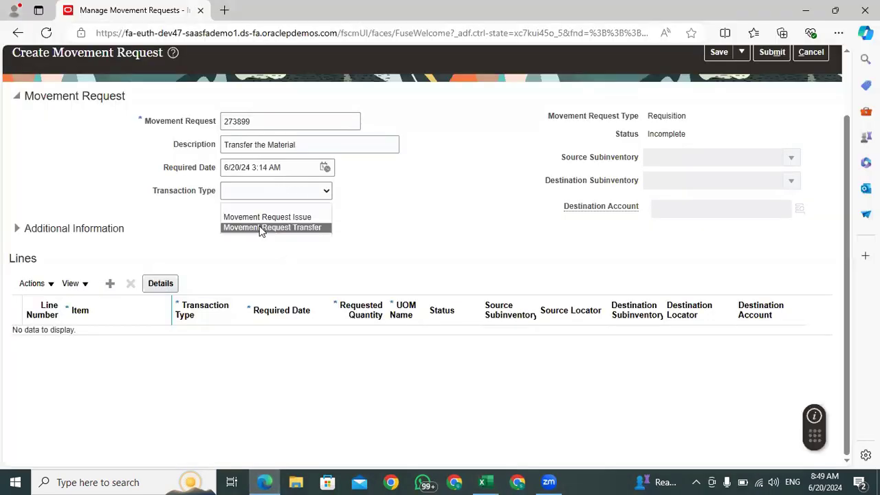
left_click(249, 227)
double_click(434, 236)
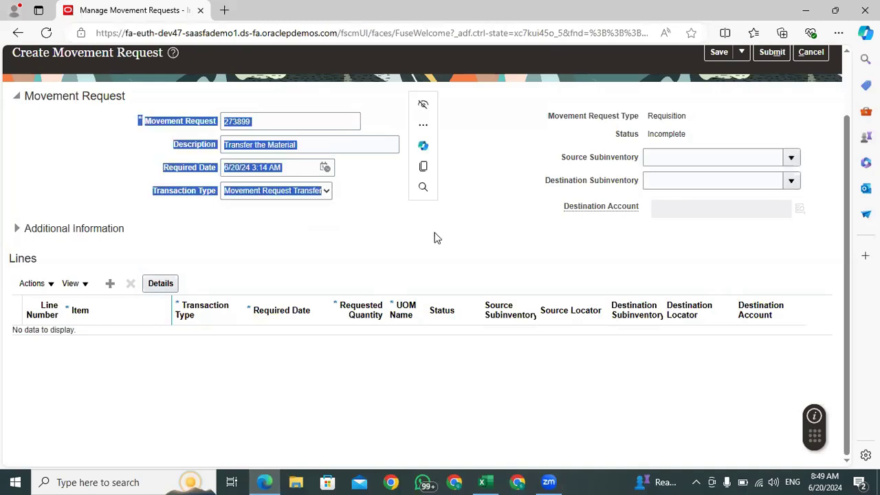
left_click(462, 237)
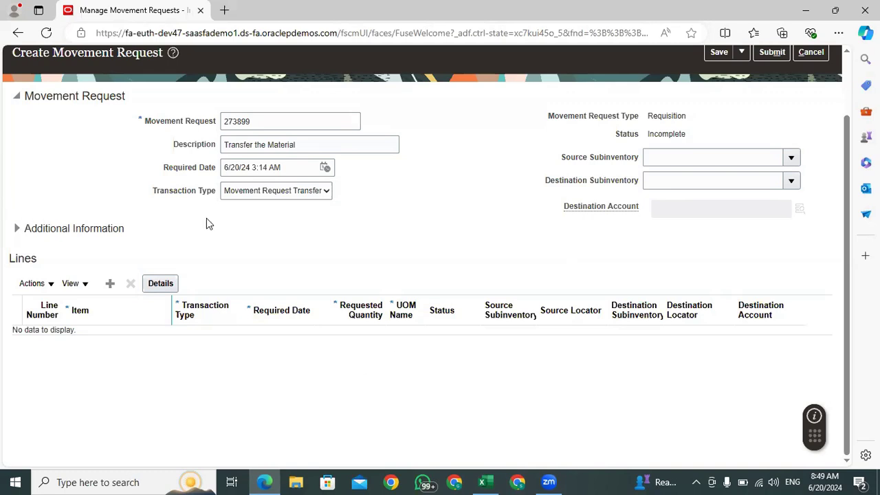
- Add a line to the movement request and enter TRansfer as its item
left_click(110, 284)
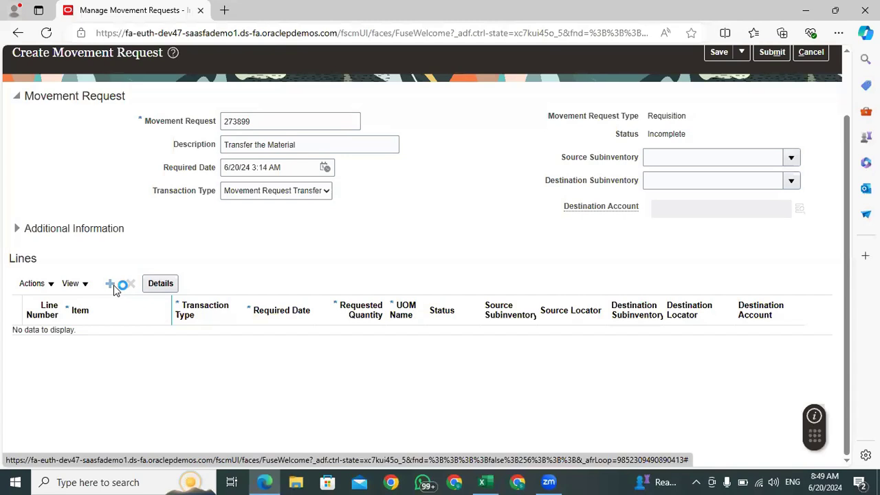
left_click(677, 159)
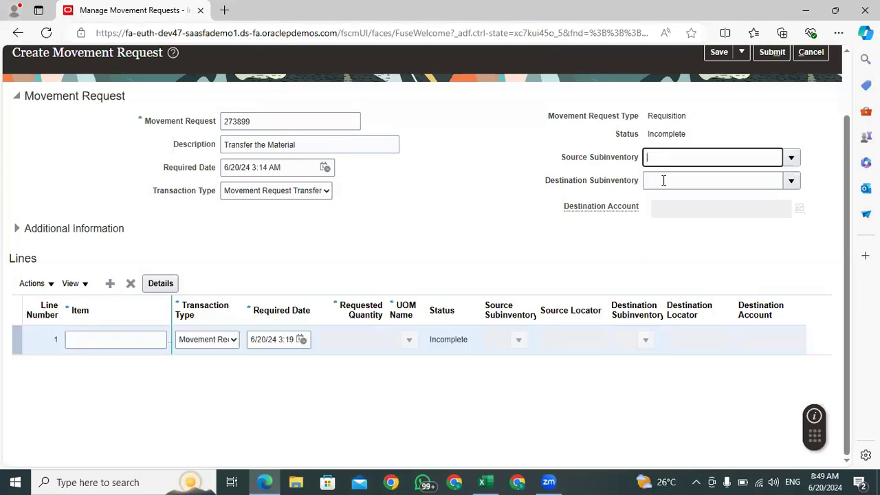
left_click(659, 180)
left_click(448, 216)
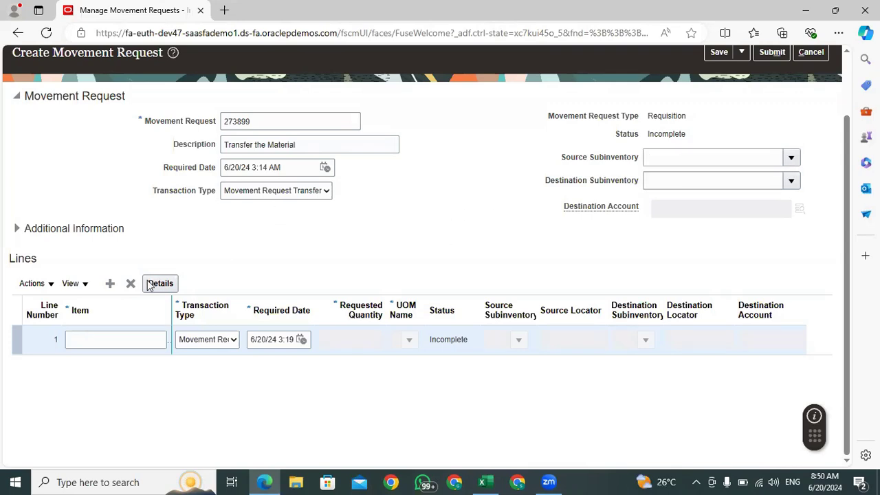
left_click(108, 339)
type("TRansfer")
left_click(154, 384)
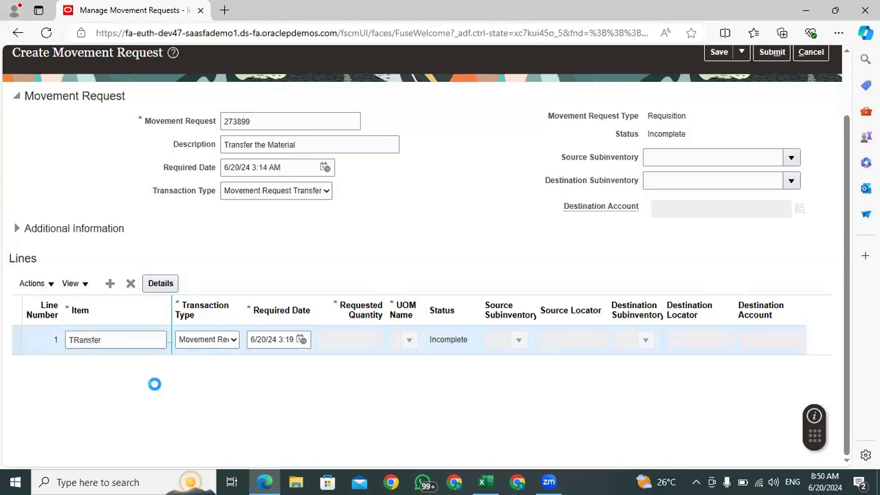
- Complete the request line with a requested quantity of 10, source subinventory Stores and destination subinventory Staging
left_click(351, 341)
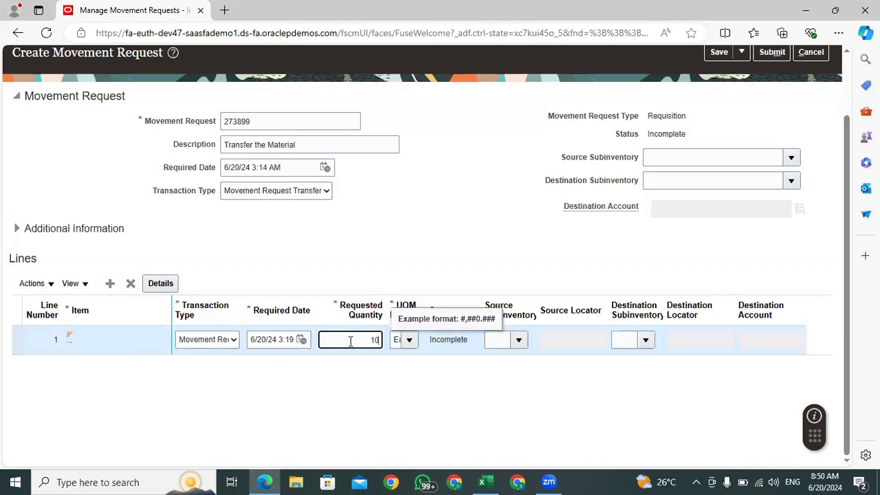
left_click(378, 394)
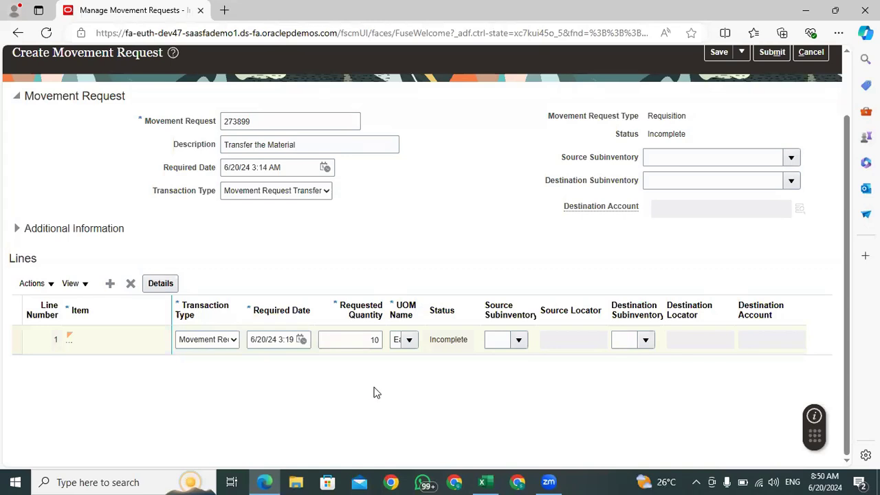
left_click(519, 341)
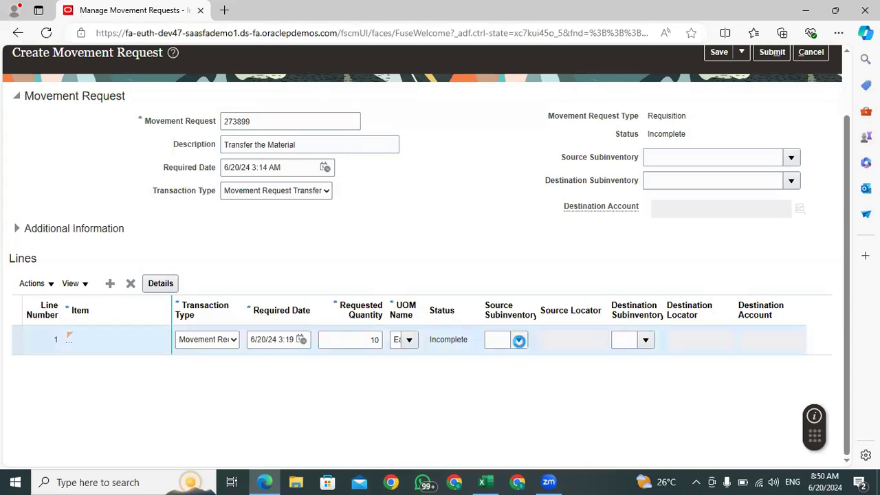
left_click(520, 398)
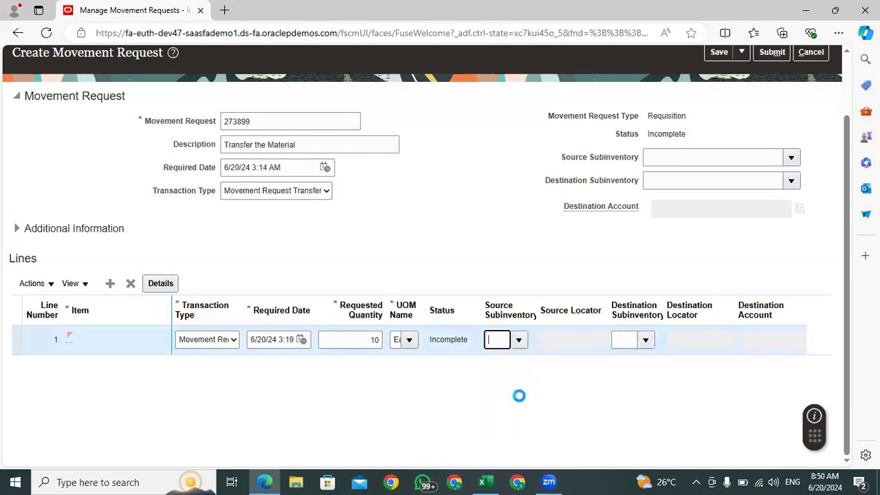
left_click(647, 340)
left_click(460, 383)
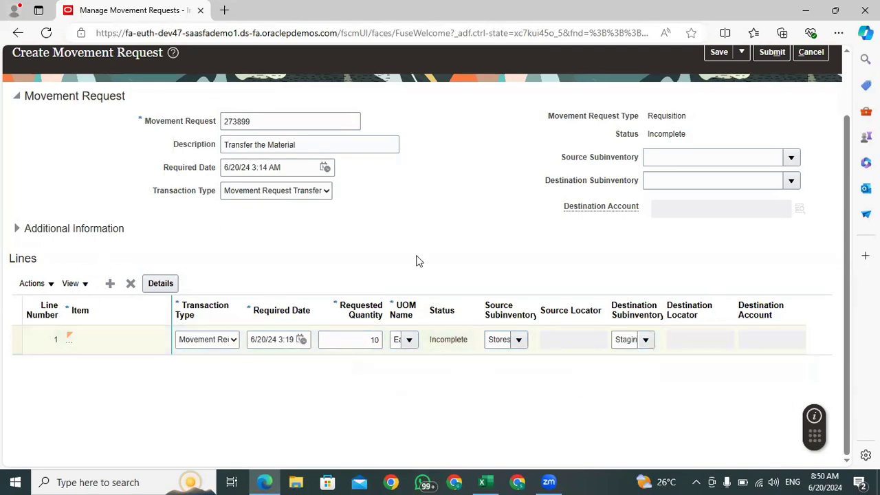
- Expand the additional information section, submit the movement request and close the submission message
left_click(17, 229)
scroll(673, 214, "up", 1)
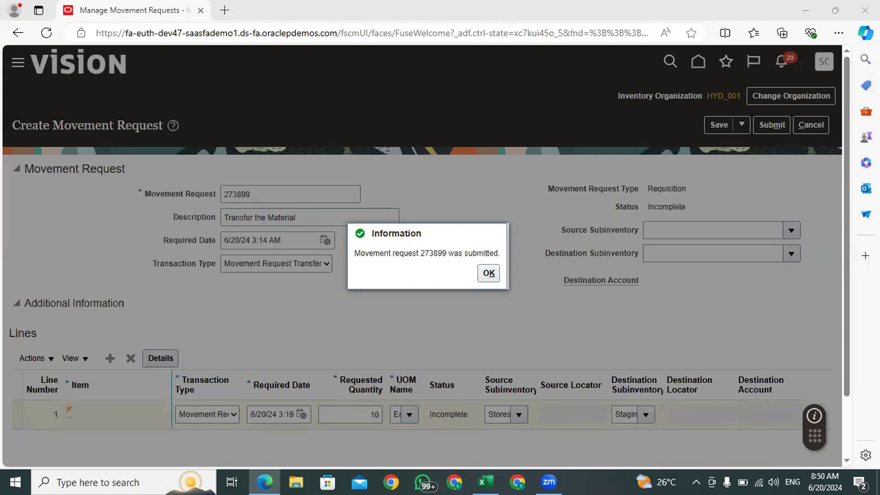
left_click_drag(444, 255, 421, 253)
right_click(426, 253)
left_click(474, 27)
left_click(489, 275)
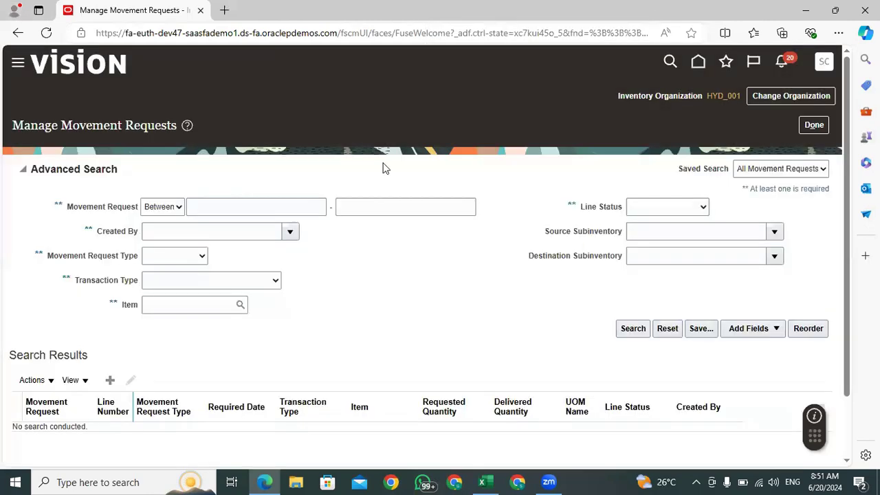
- Leave the movement requests, open Manage Item Quantities and search HYD_001 for Transfer Order Item
left_click(813, 128)
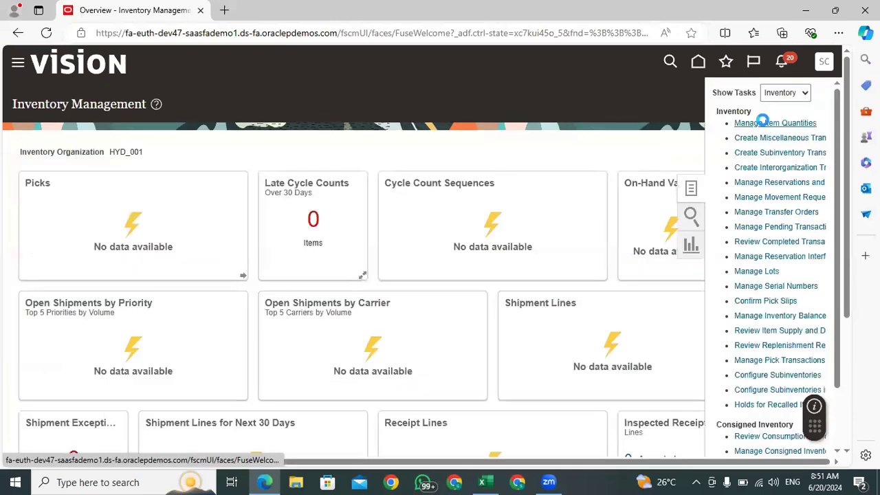
left_click(762, 122)
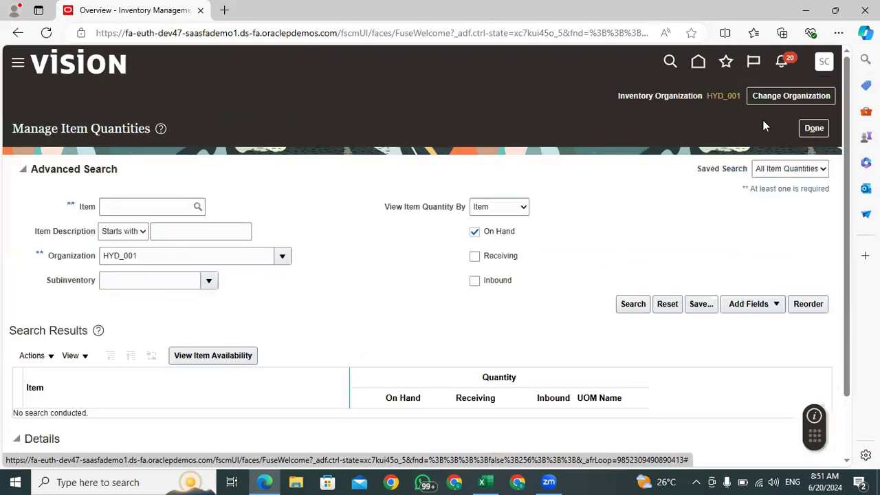
left_click(128, 207)
type("Transf")
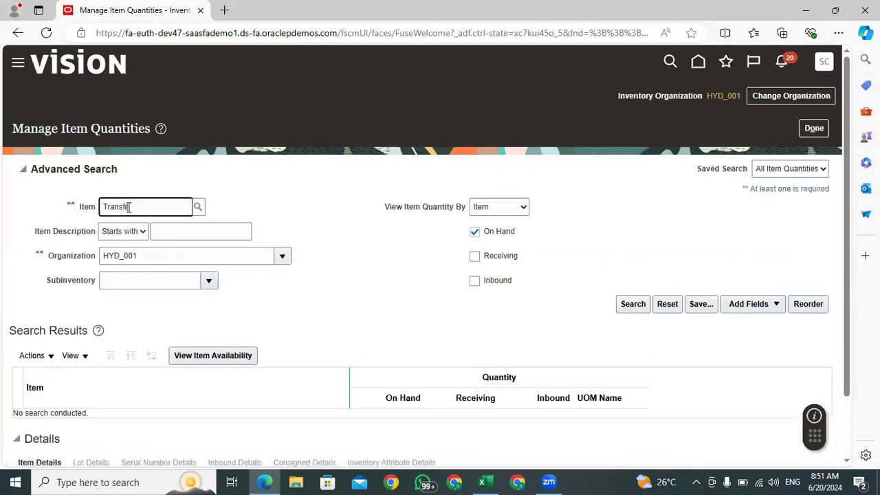
type("i")
key("BackSpace")
key("Tab")
left_click(635, 309)
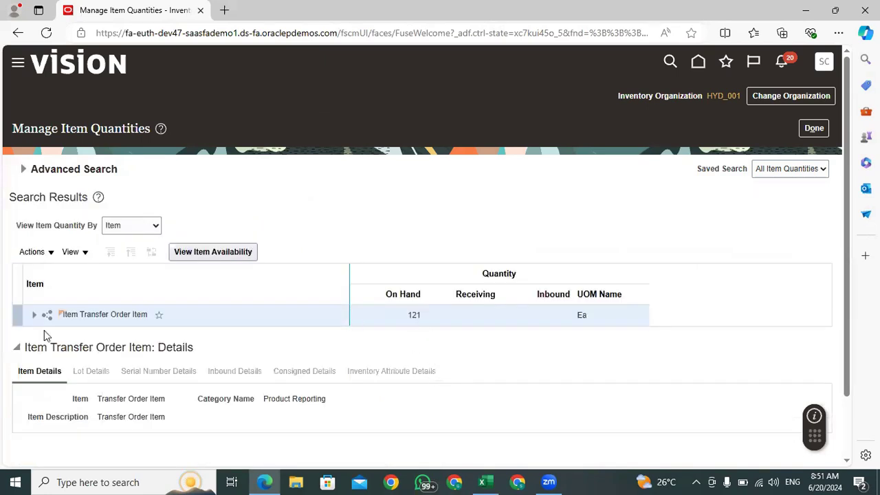
- Expand Transfer Order Item through Organization HYD_001 down to the Stores subinventory and examine its on-hand quantity
left_click(33, 319)
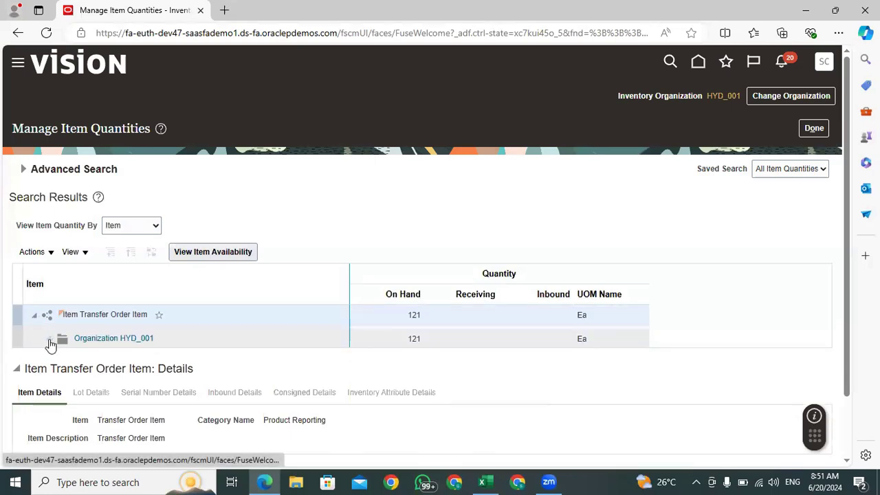
left_click(49, 340)
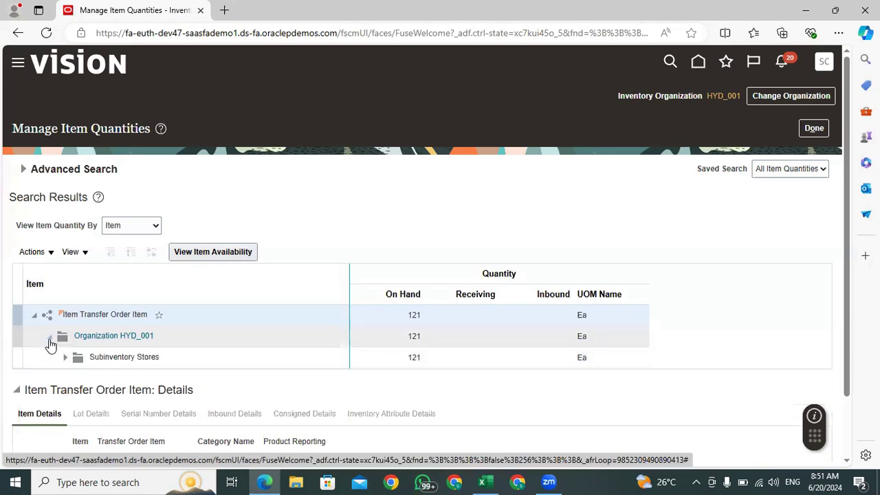
left_click(414, 357)
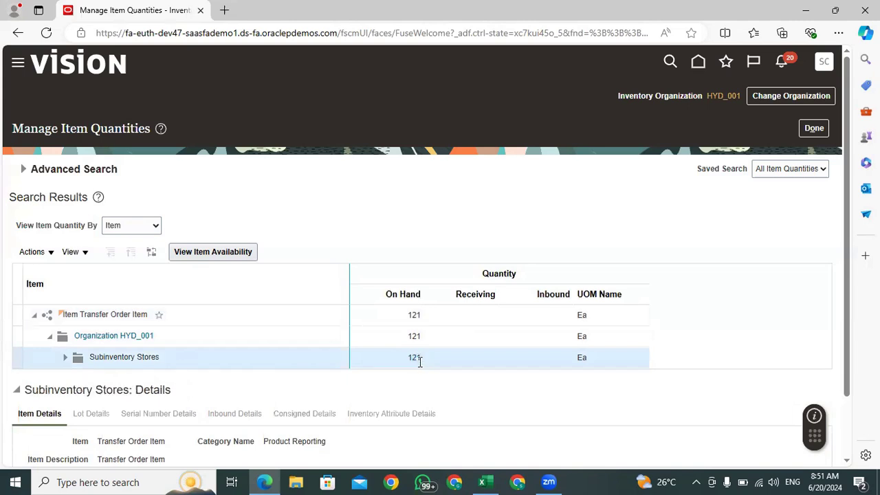
left_click_drag(420, 358, 408, 360)
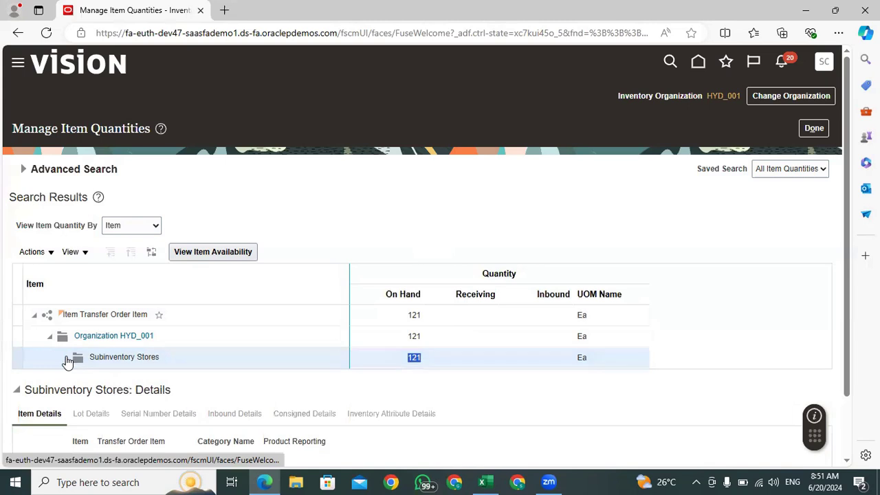
left_click(426, 364)
left_click_drag(427, 364, 405, 362)
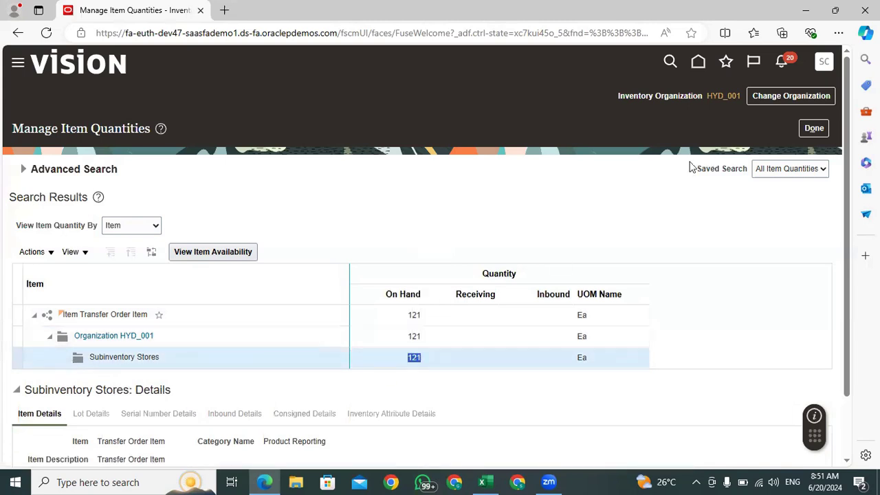
left_click(311, 355)
left_click_drag(427, 364, 405, 362)
left_click(428, 365)
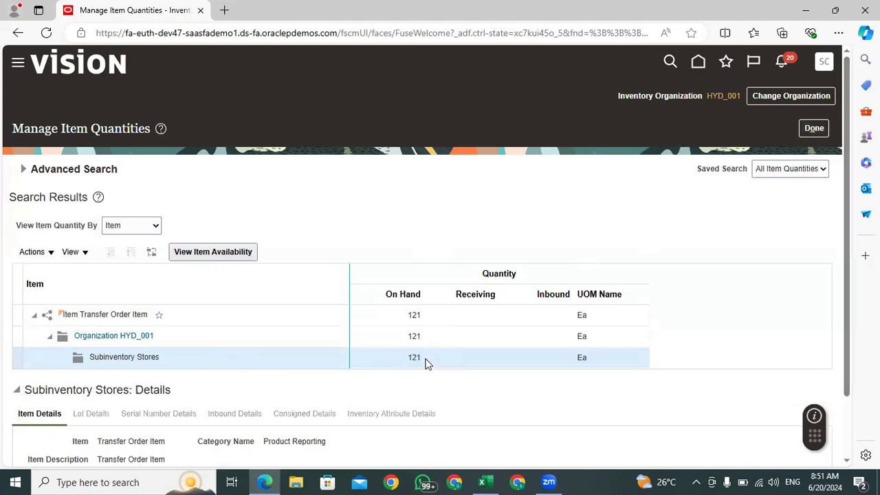
- Close the item quantities page and return from Inventory Management to the Oracle home page
left_click(826, 130)
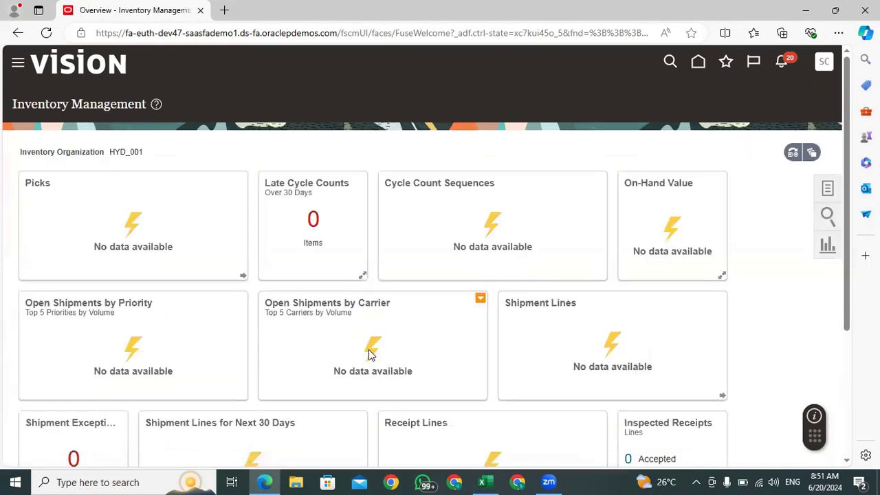
left_click(833, 192)
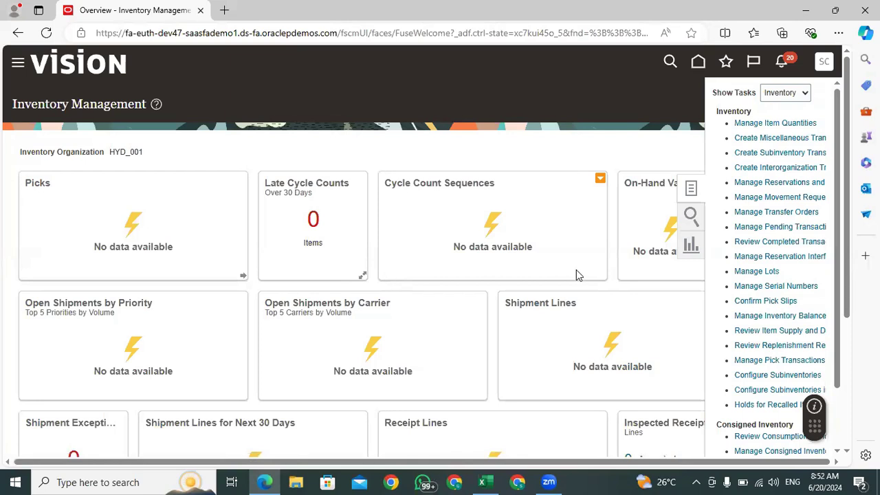
left_click(601, 133)
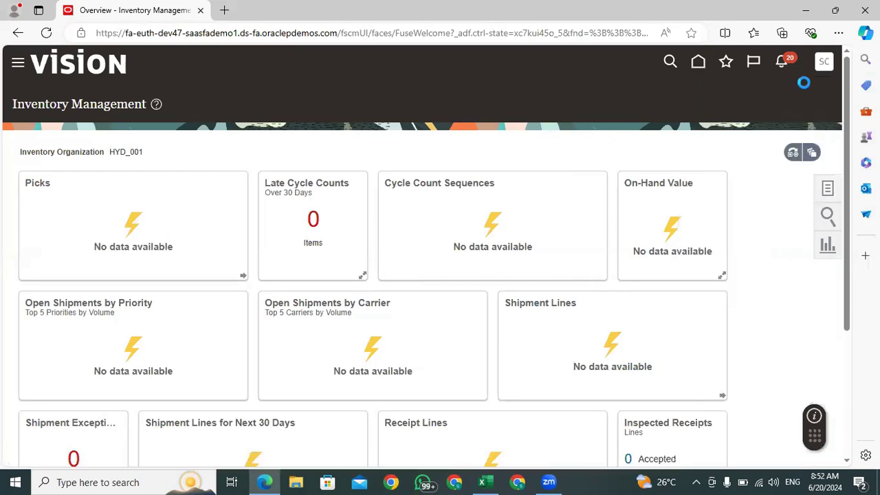
left_click(825, 63)
left_click(466, 138)
left_click(699, 63)
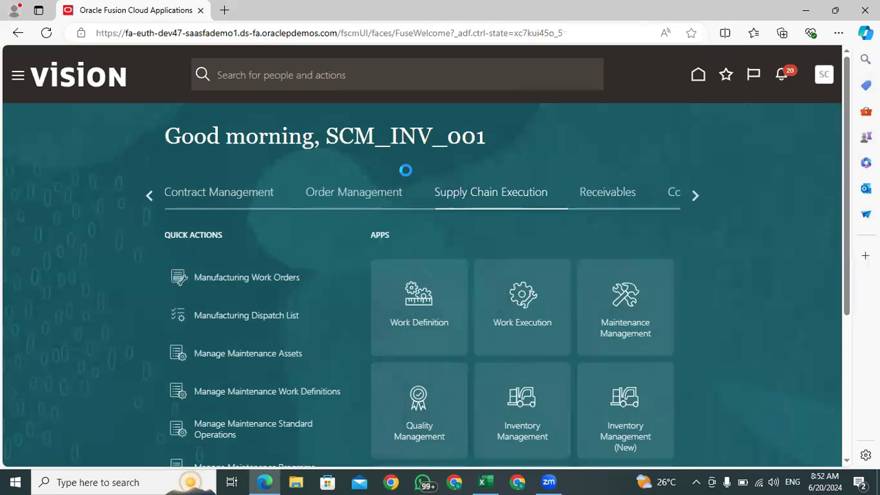
- Open Scheduled Processes from the Tools group and start scheduling a new process
left_click(696, 196)
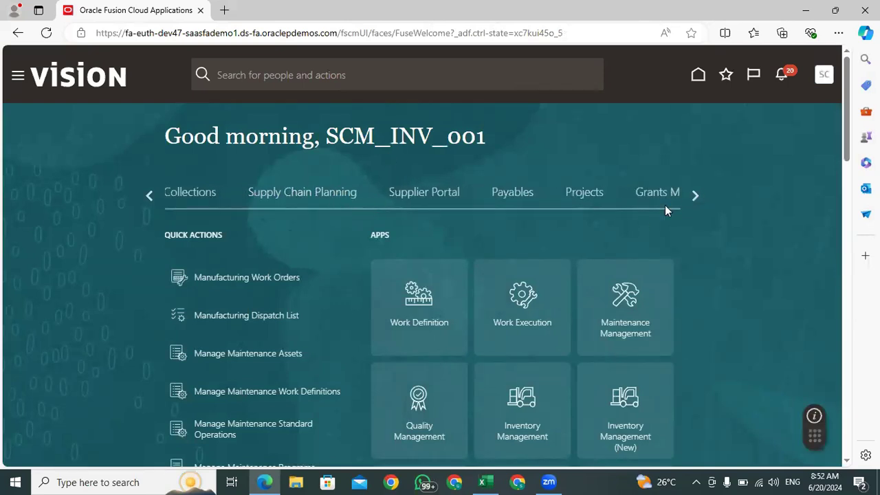
left_click(700, 195)
left_click(700, 195)
left_click(542, 194)
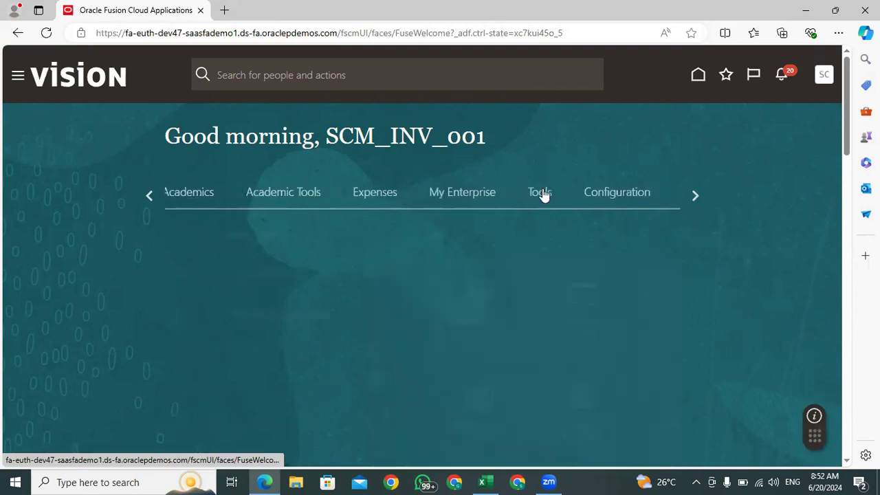
scroll(849, 121, "down", 3)
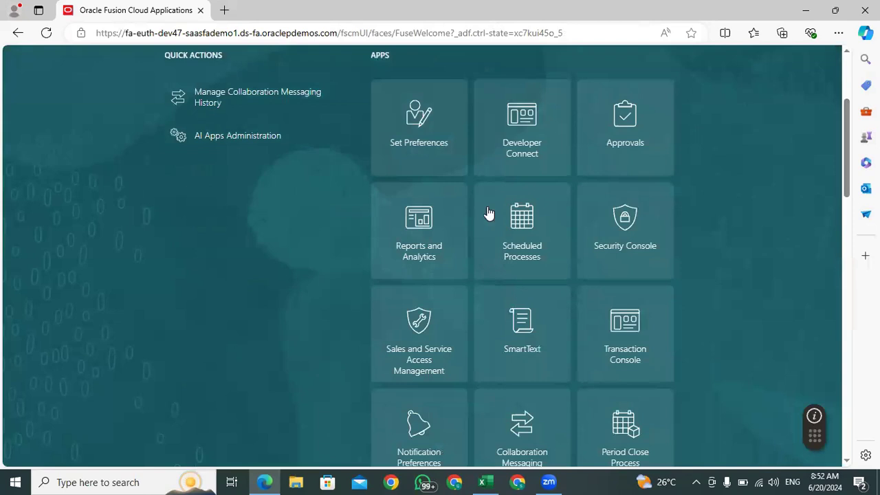
left_click(655, 252)
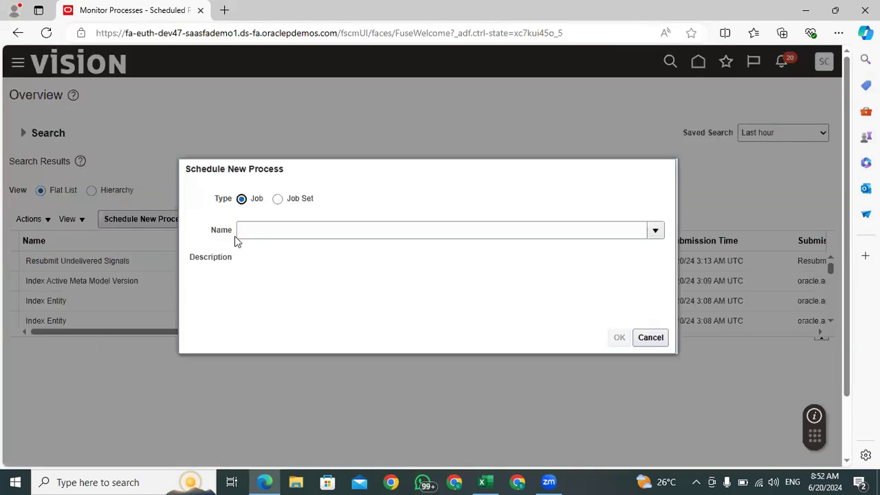
- Find the Print Movement Request Pick Slip Report job using %Print%movem% and copy its full name
left_click(257, 229)
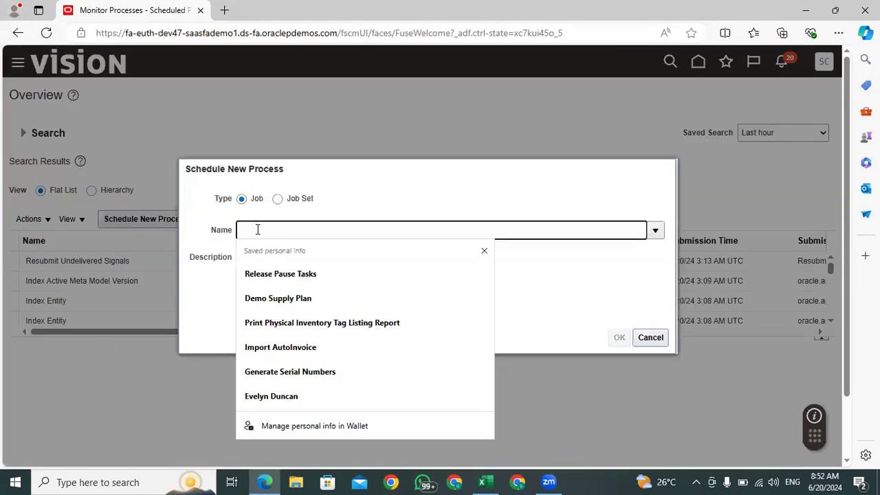
type("%P")
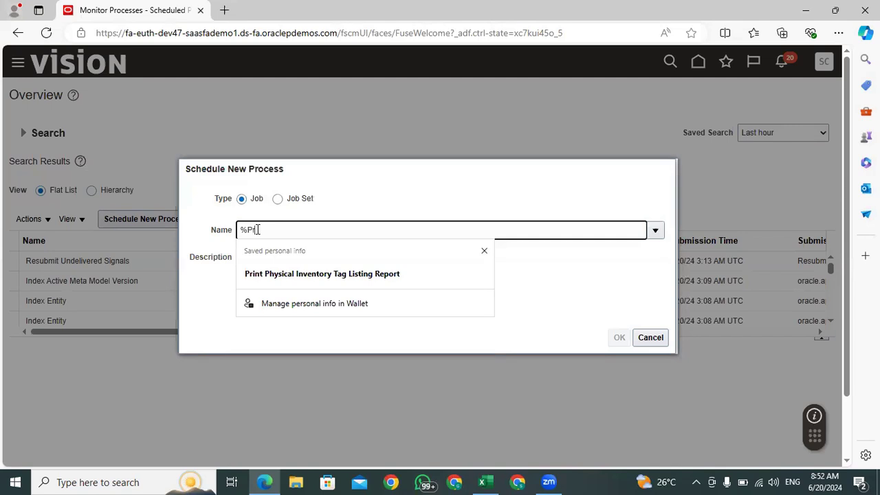
type("rint%movem%")
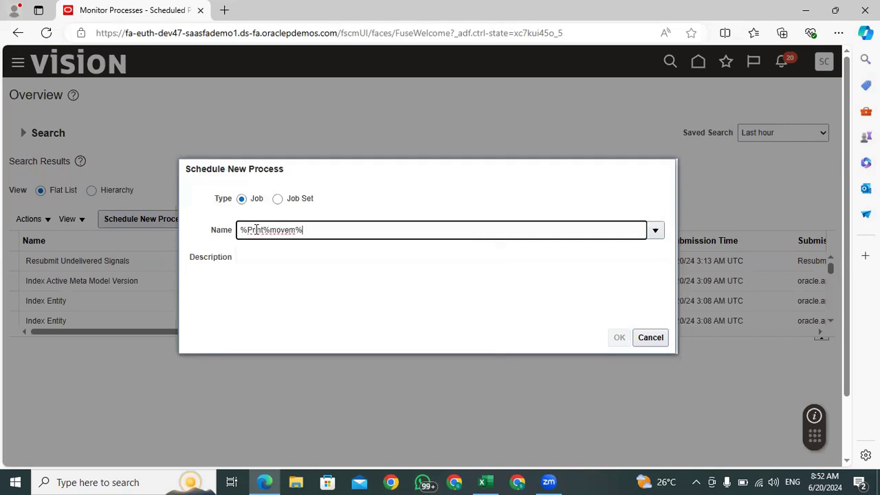
key("Tab")
left_click_drag(405, 230, 144, 239)
key("ctrl+c")
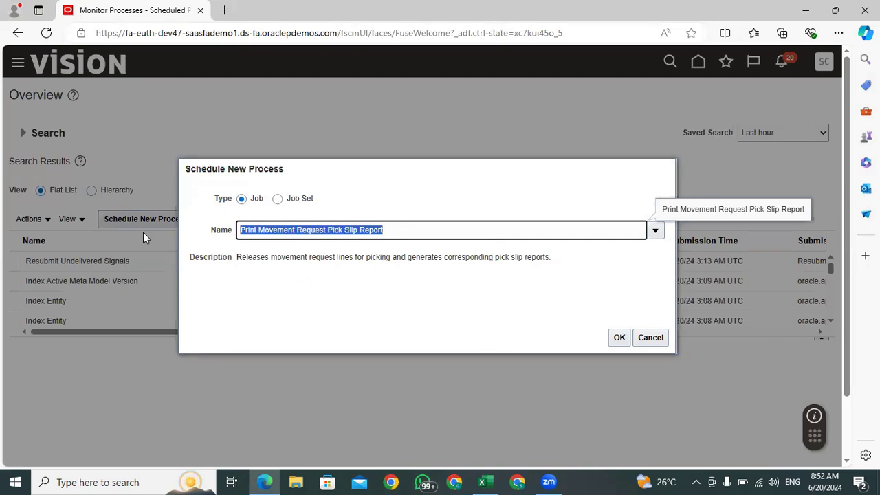
- Switch to the Excel workbook and paste Print Movement Request Pick Slip Report into cell C242, below Movement Req Transfer
left_click(482, 482)
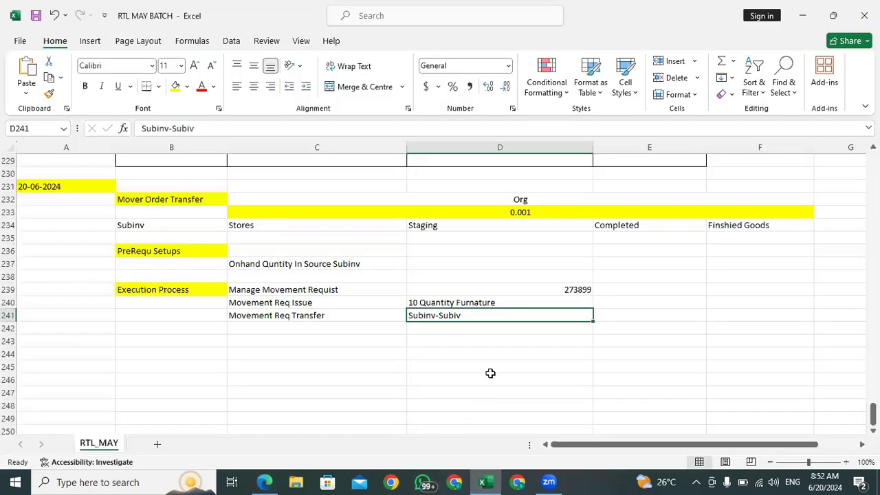
left_click(310, 332)
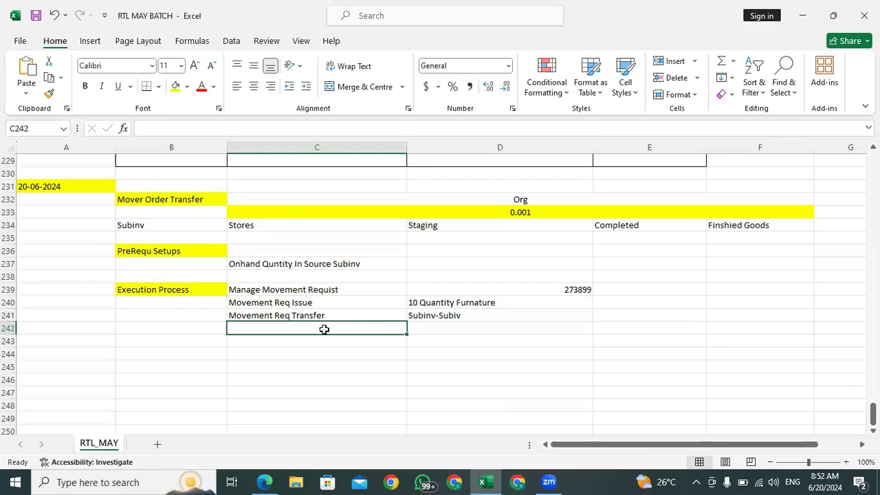
key("ctrl+v")
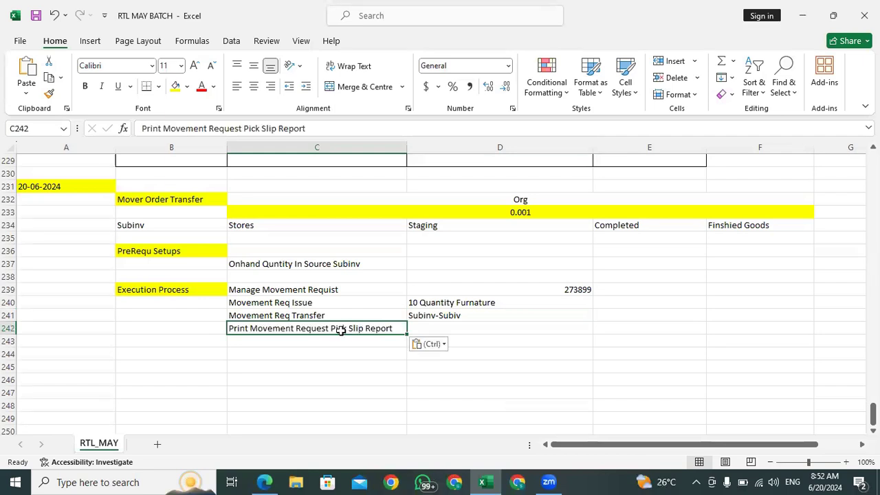
- Label the pasted report name by entering Schedule Program in cell B242
left_click(197, 332)
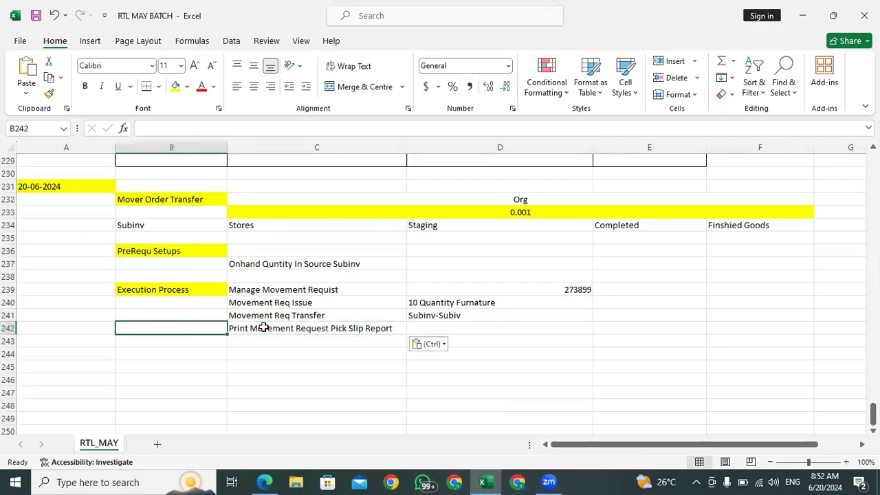
left_click(268, 328)
key("ctrl")
left_click(236, 335)
left_click(254, 348)
left_click(207, 328)
type("Sc")
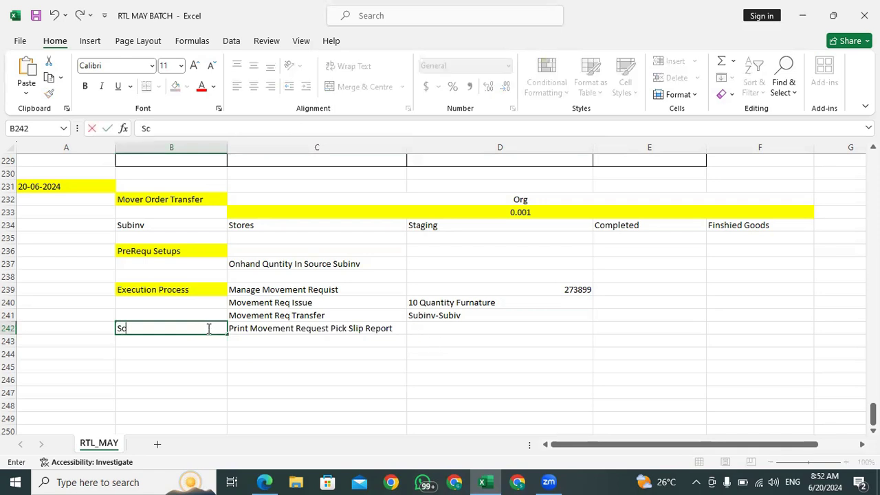
type("h")
type("ule Progr")
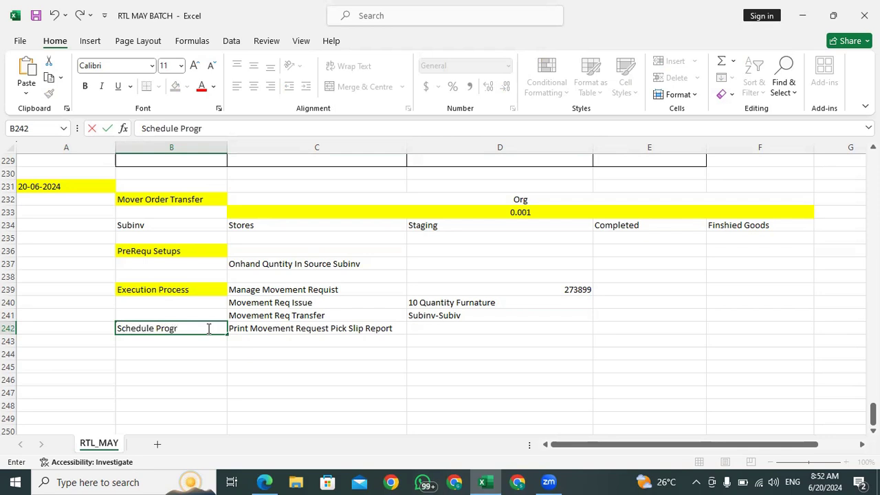
key("BackSpace")
key("BackSpace")
type("am")
left_click(256, 329)
left_click(260, 340)
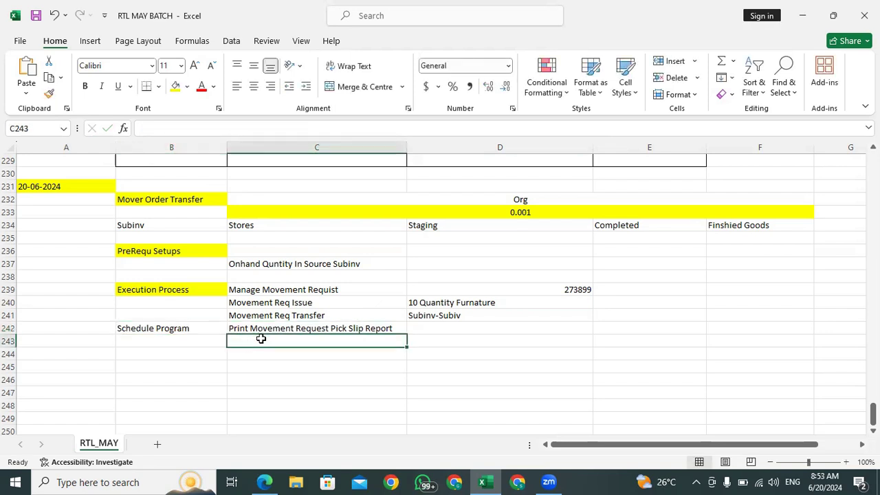
left_click(256, 328)
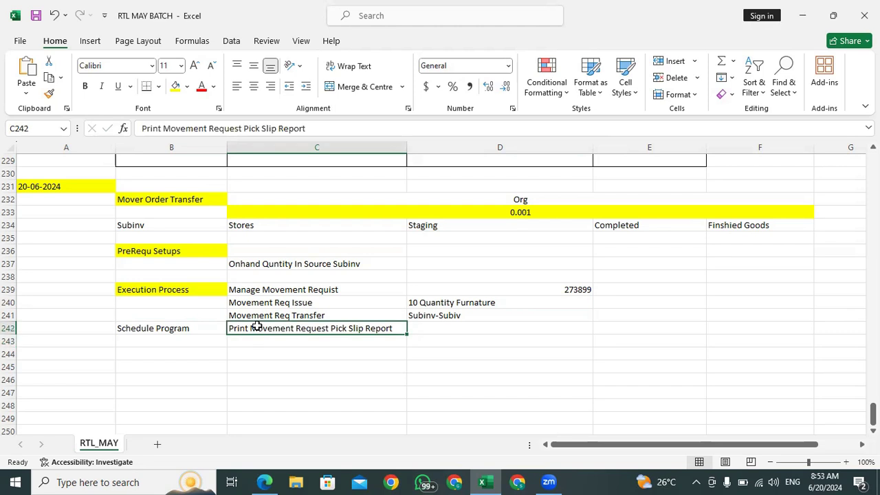
- Return to Oracle in Edge, confirm the Print Movement Request Pick Slip Report job, and set its Organization to HYD_001 by searching for HYD
left_click(264, 482)
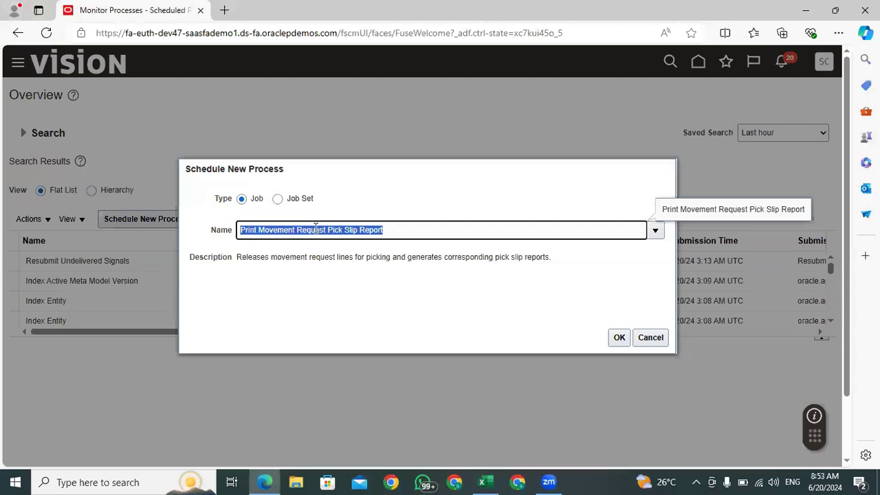
left_click(618, 338)
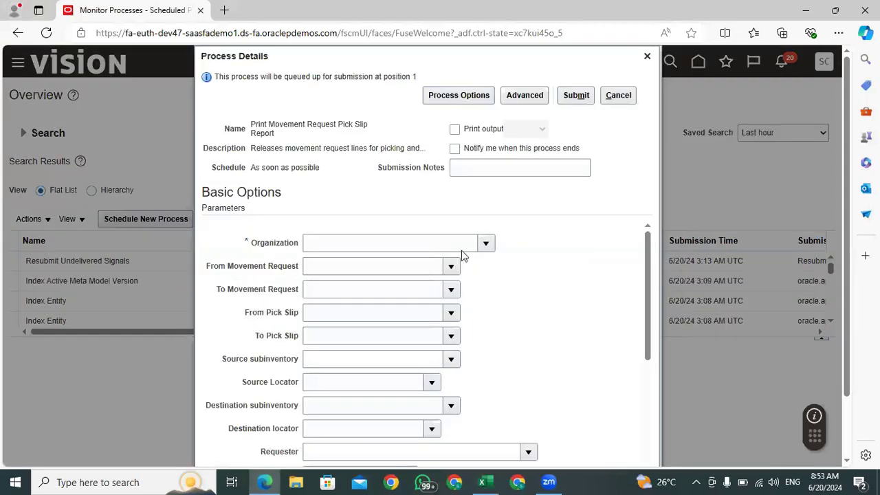
left_click(485, 242)
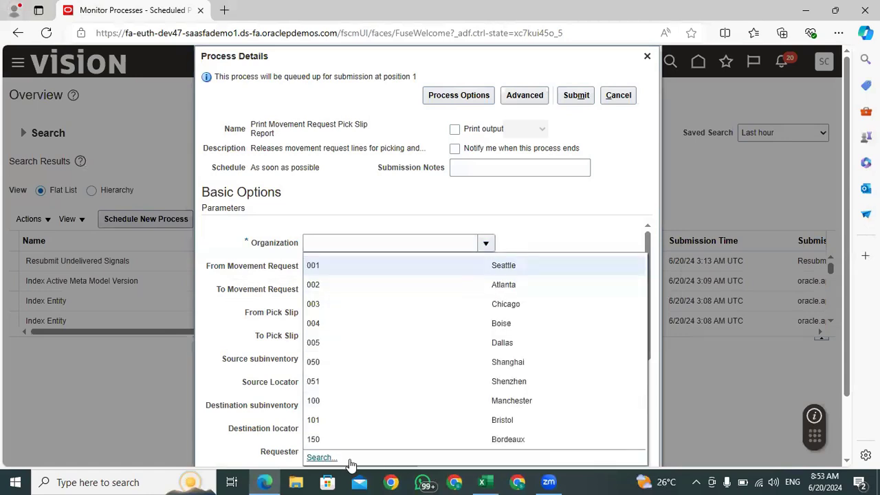
left_click(372, 249)
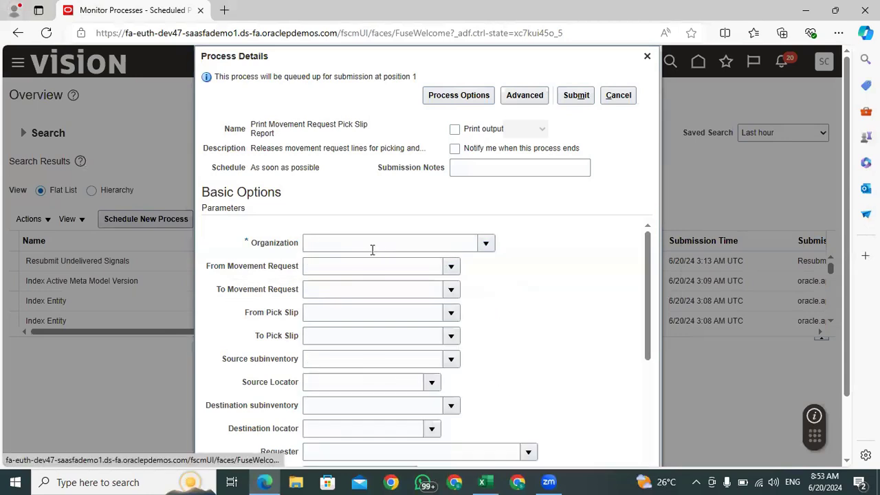
key("Caps_Lock")
type("HYD")
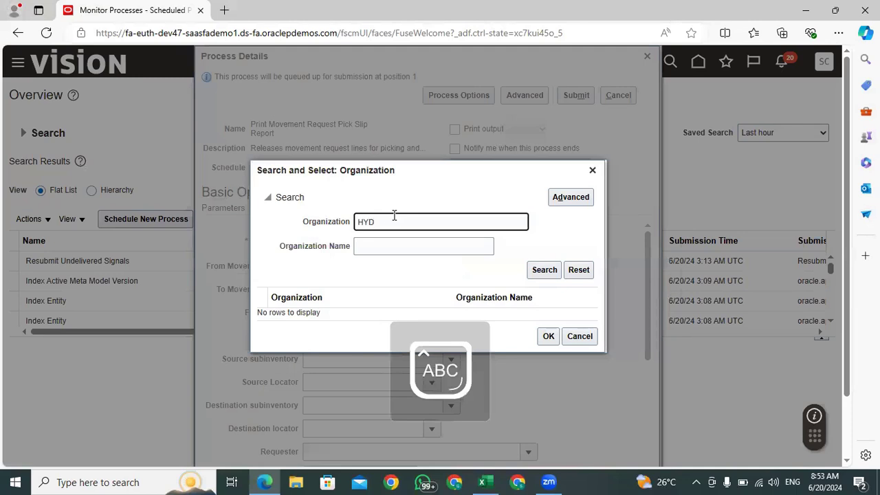
key("Return")
left_click(392, 314)
left_click(548, 344)
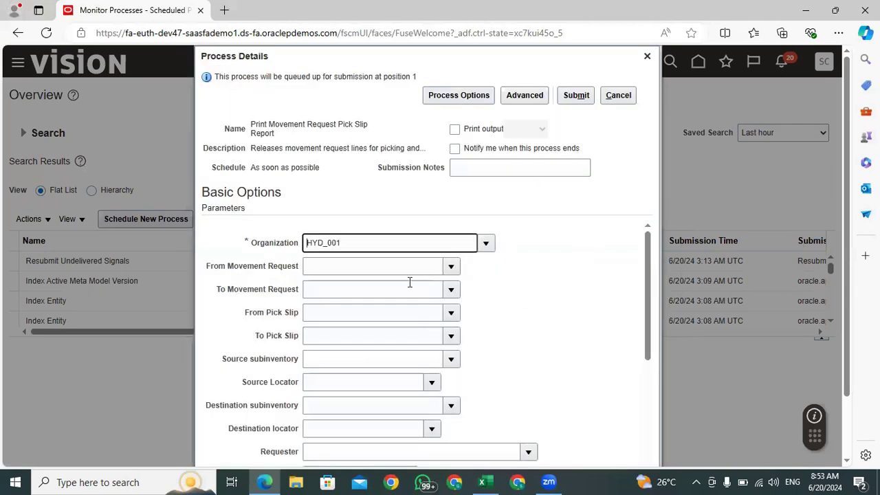
- Set both From Movement Request and To Movement Request to 273899 in the process parameters
left_click(376, 269)
type("Print Movement Request Pick Slip Report")
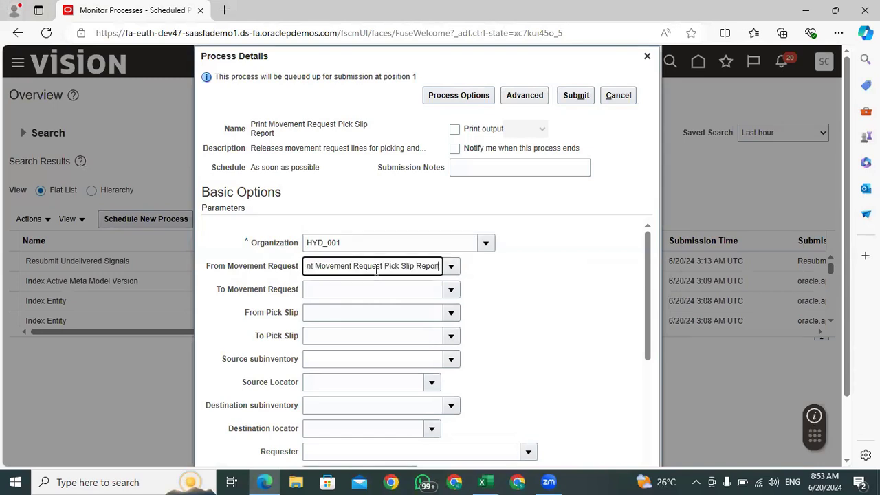
key("ctrl+a")
key("BackSpace")
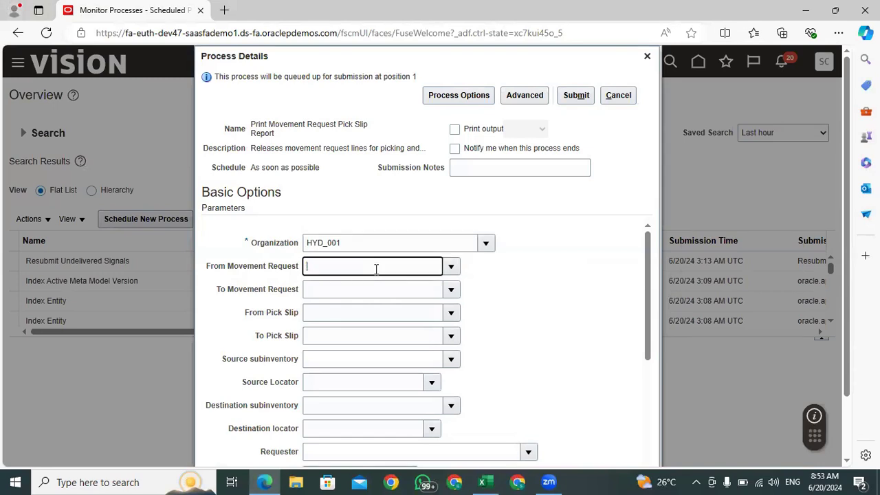
left_click(452, 267)
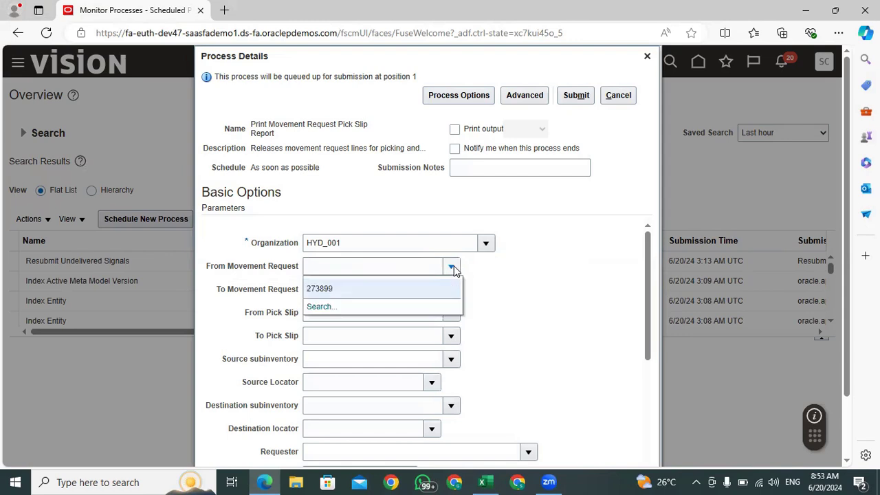
left_click(336, 289)
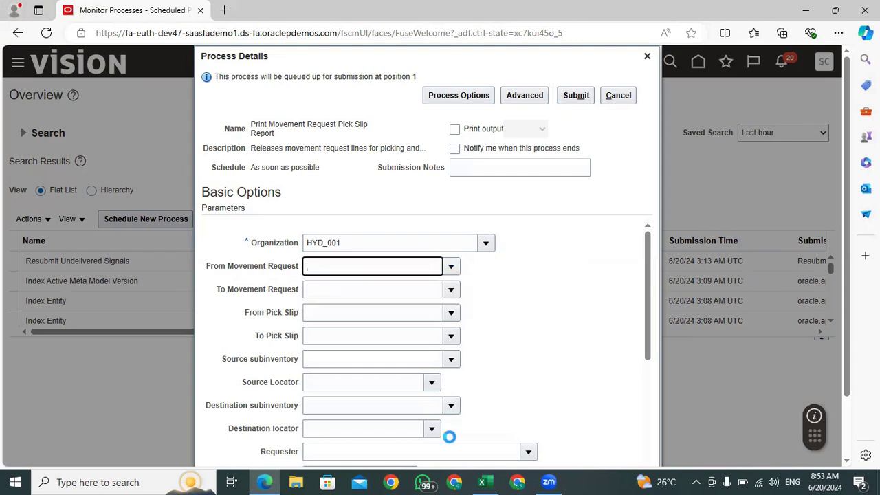
left_click(485, 482)
left_click(485, 481)
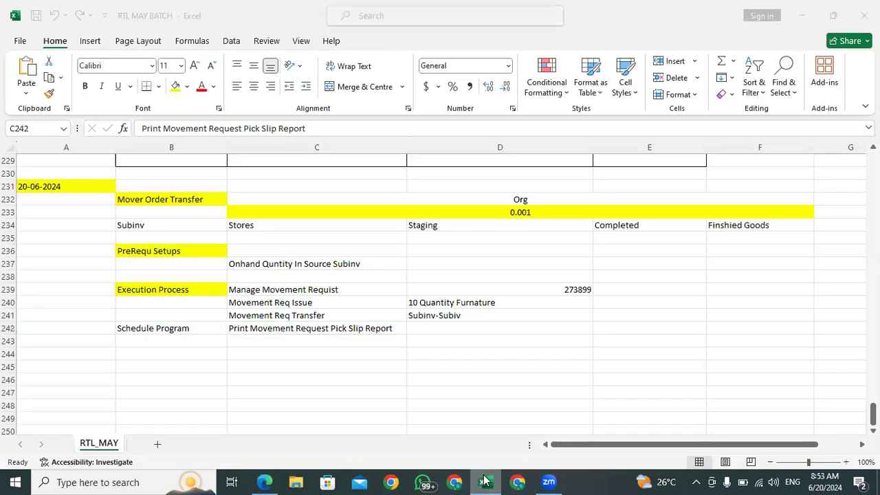
left_click(451, 290)
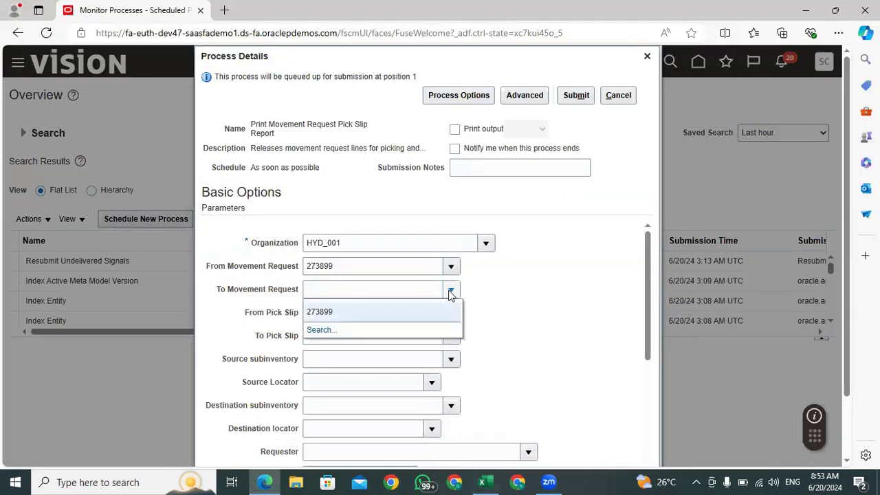
left_click(364, 311)
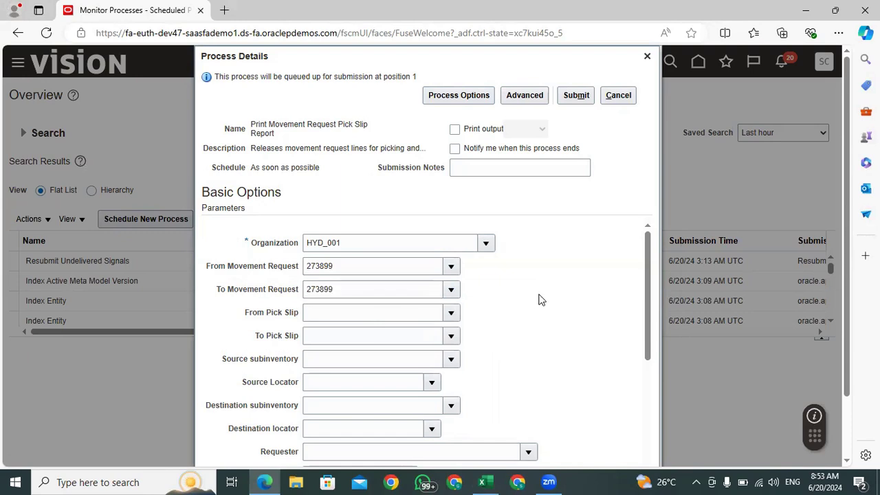
- Set Release Approved Lines to Yes and keep Line Status to Print at Open picks
scroll(526, 292, "down", 5)
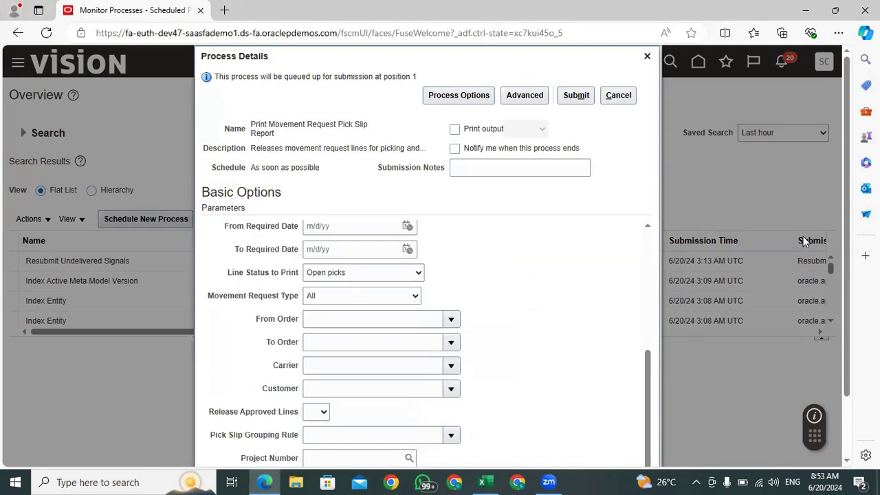
left_click_drag(843, 145, 846, 216)
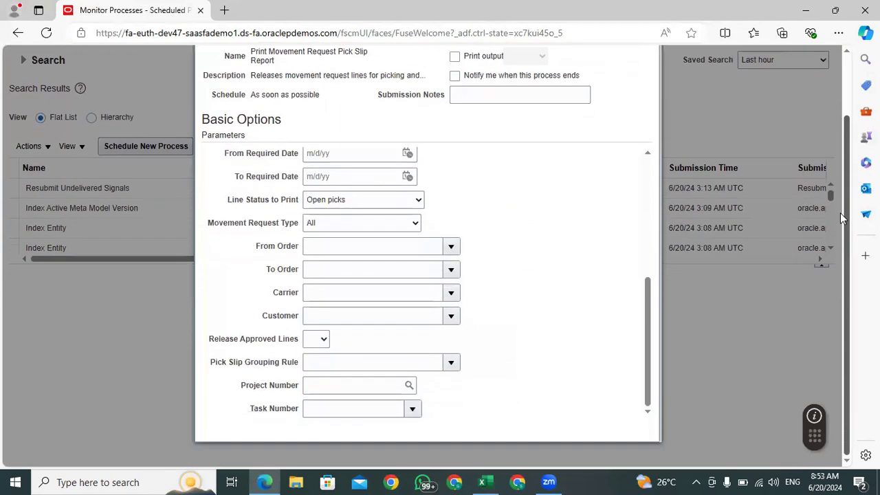
left_click(321, 341)
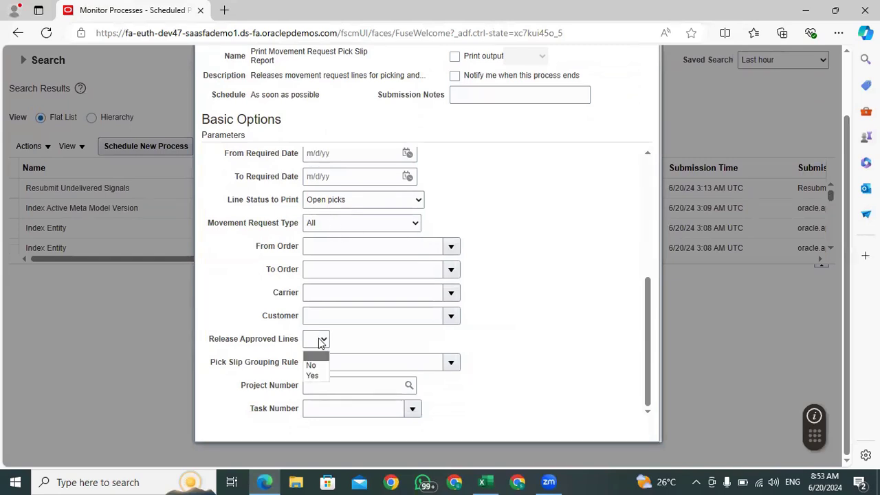
left_click(313, 375)
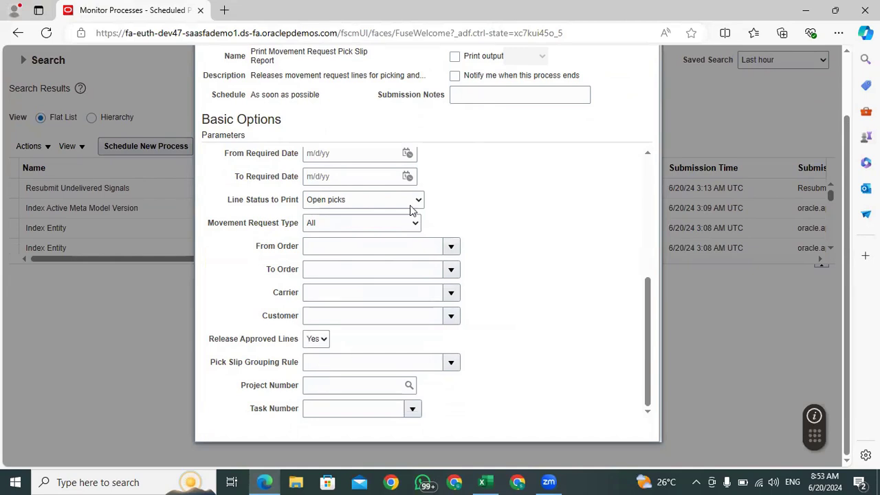
left_click(378, 203)
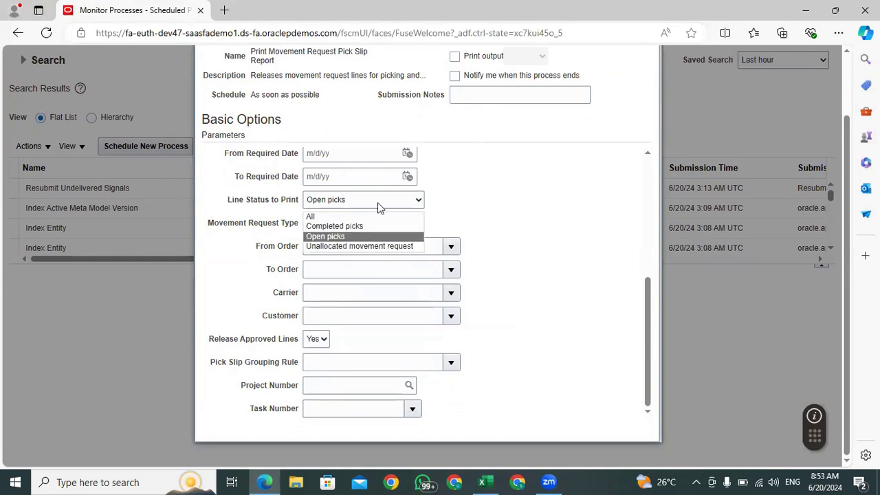
left_click(382, 205)
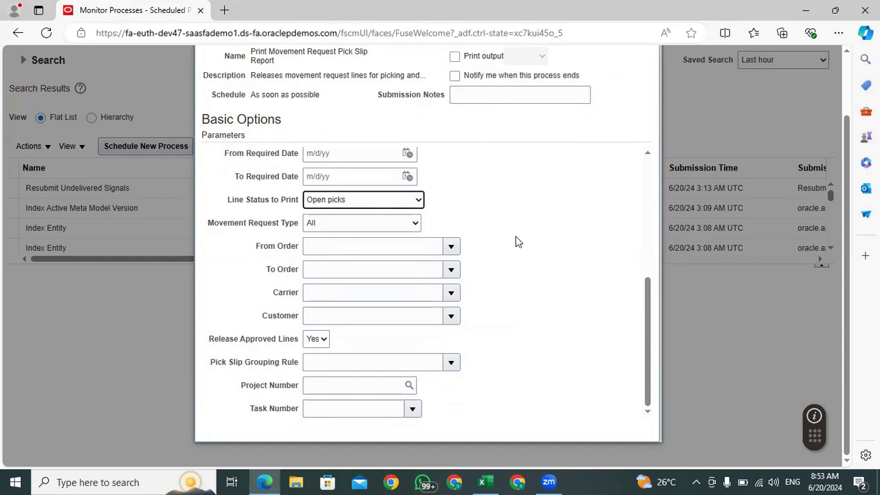
- Submit the pick slip report process, acknowledge the confirmation, and refresh the process list to track its status
left_click_drag(654, 310, 652, 175)
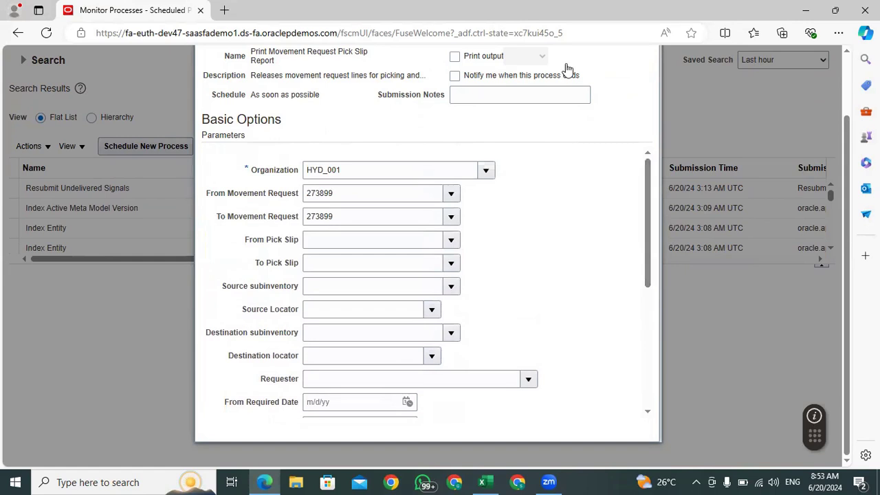
scroll(606, 185, "up", 2)
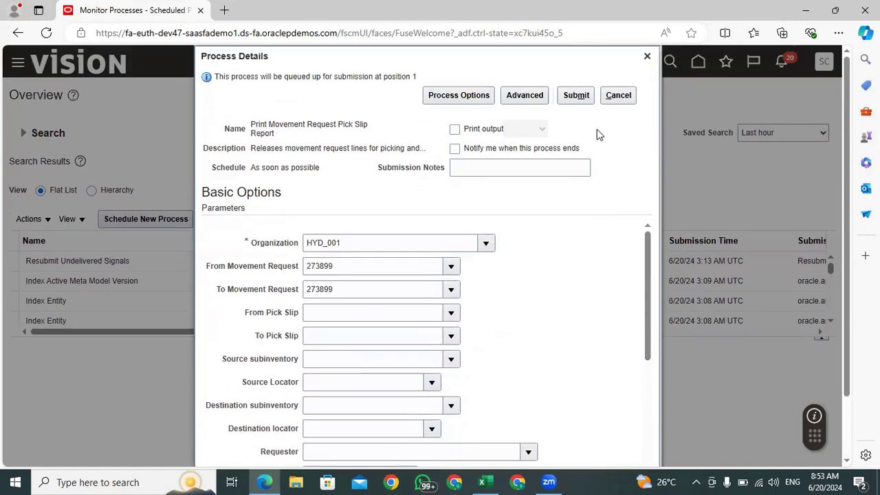
left_click(574, 94)
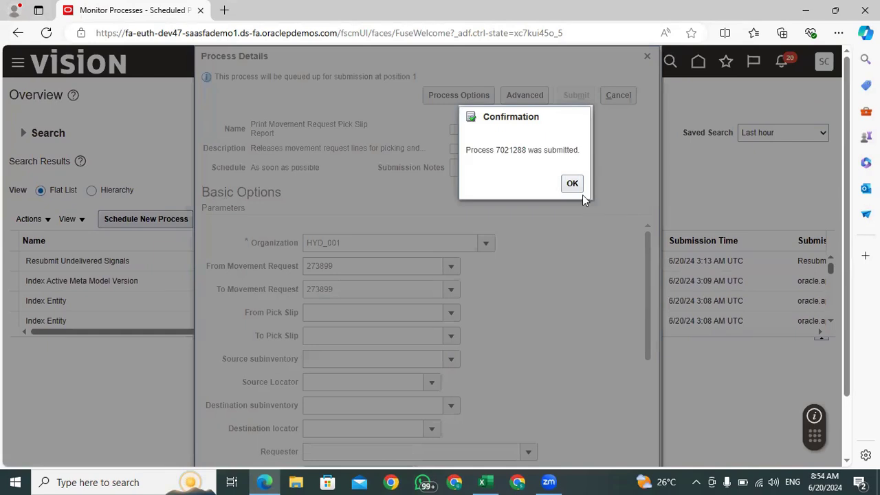
left_click(571, 183)
left_click(506, 220)
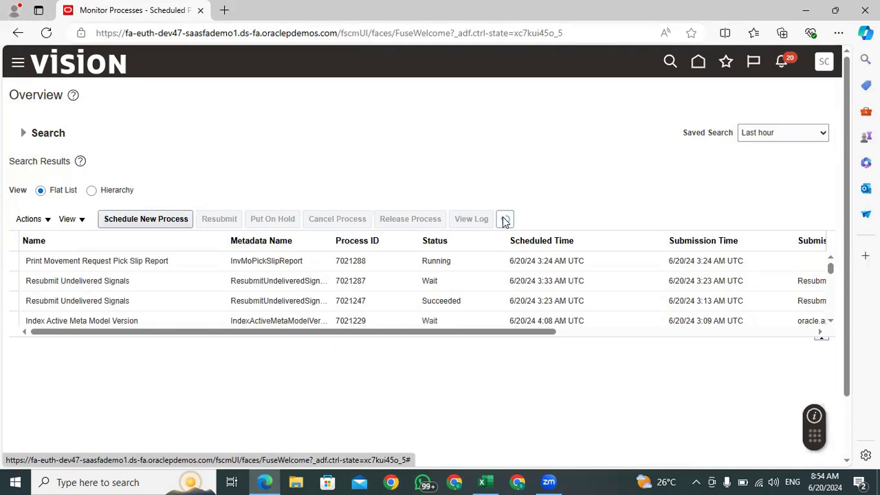
left_click(505, 219)
left_click(505, 218)
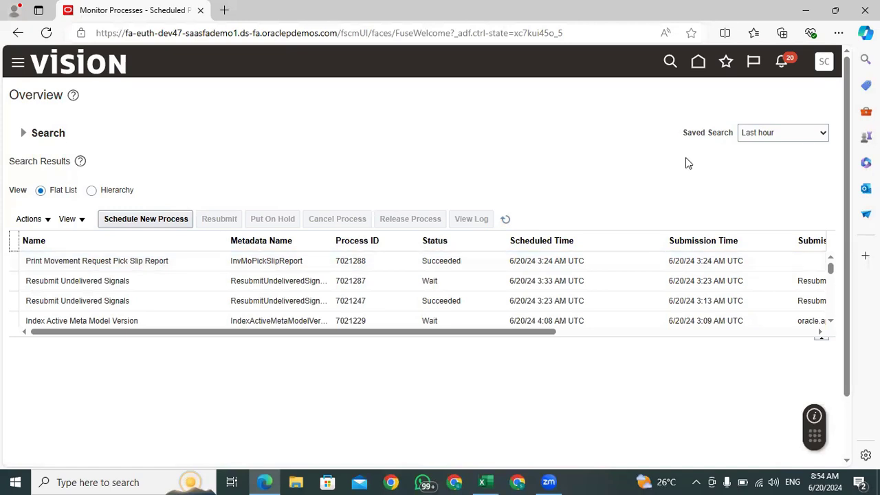
- Republish the output of the finished Print Movement Request Pick Slip Report process and examine its pick slip pages
left_click(488, 261)
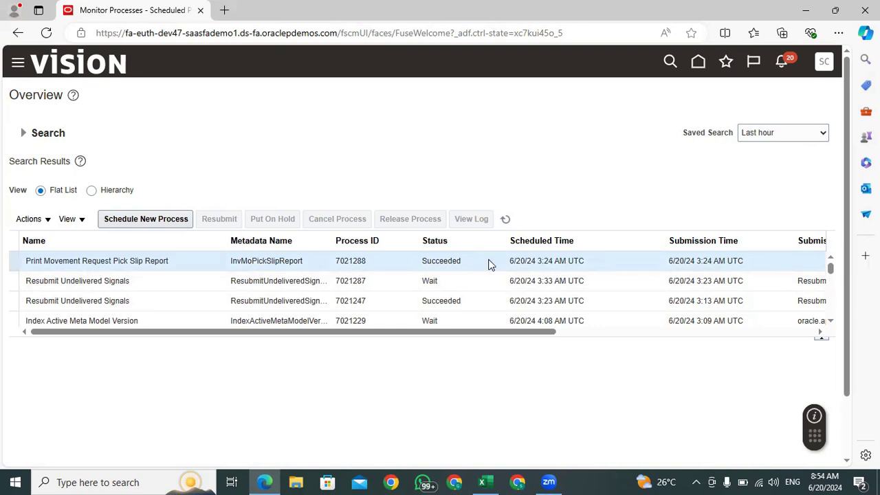
scroll(851, 93, "down", 3)
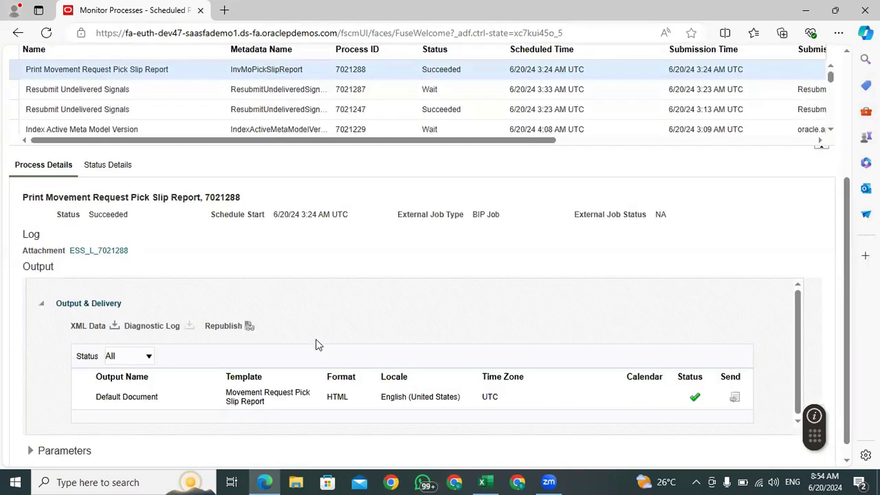
left_click(248, 327)
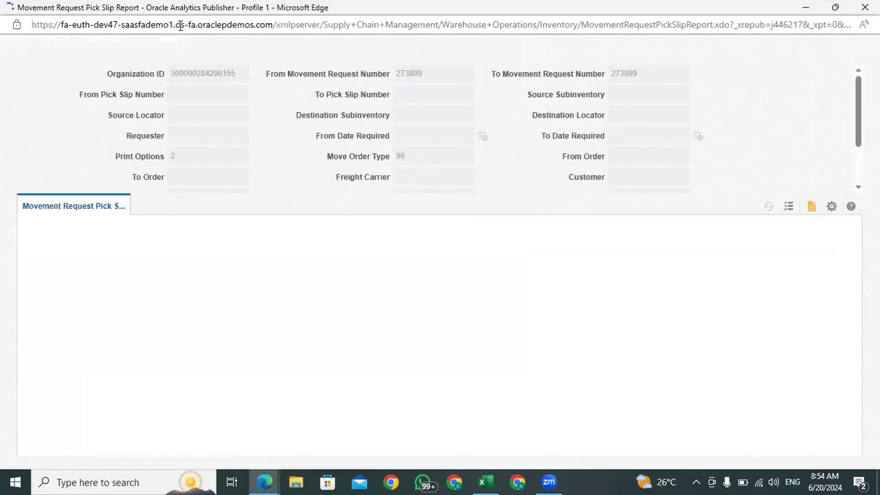
left_click(813, 208)
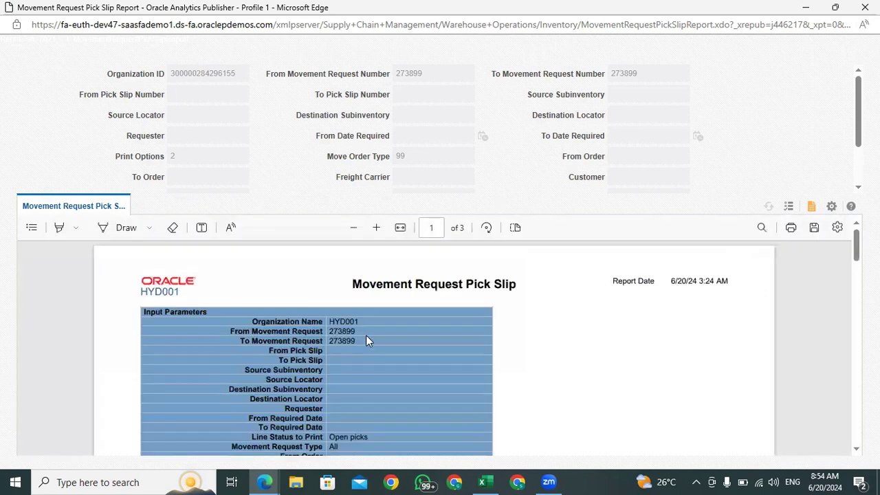
scroll(340, 344, "down", 5)
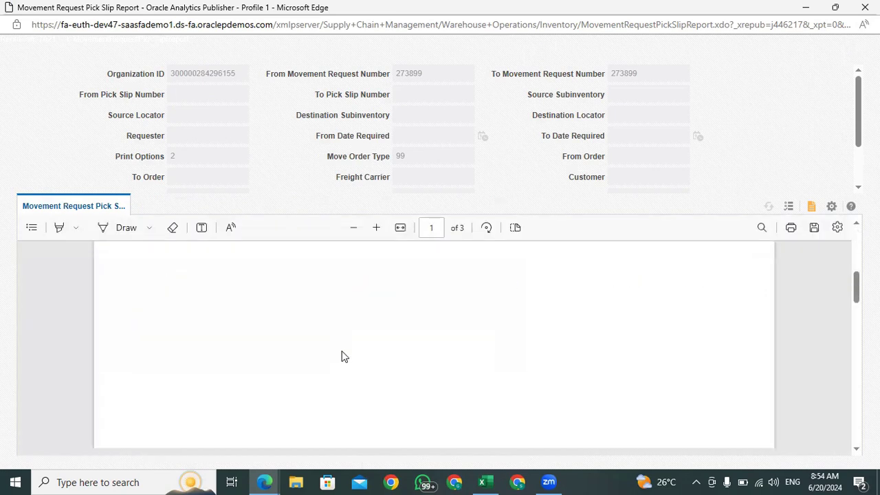
scroll(345, 357, "down", 5)
scroll(277, 363, "up", 3)
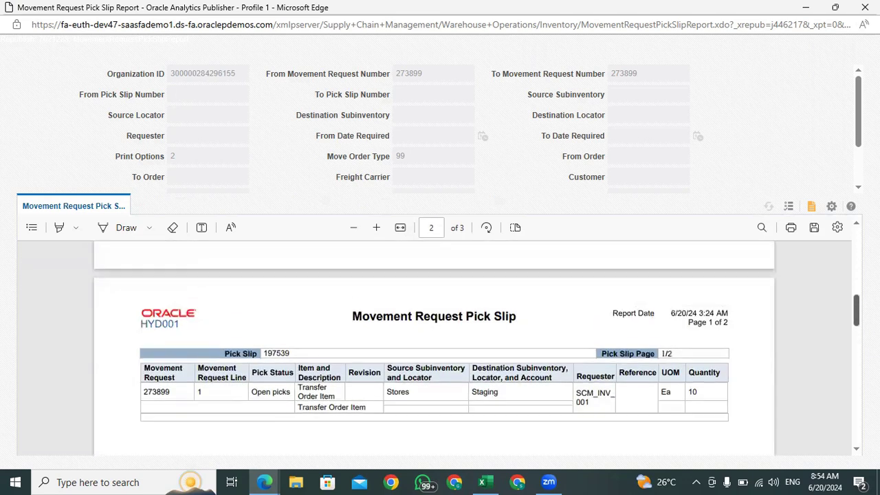
- Examine the pick slip number, movement request number, quantity and pick status on the pick slip page
double_click(273, 357)
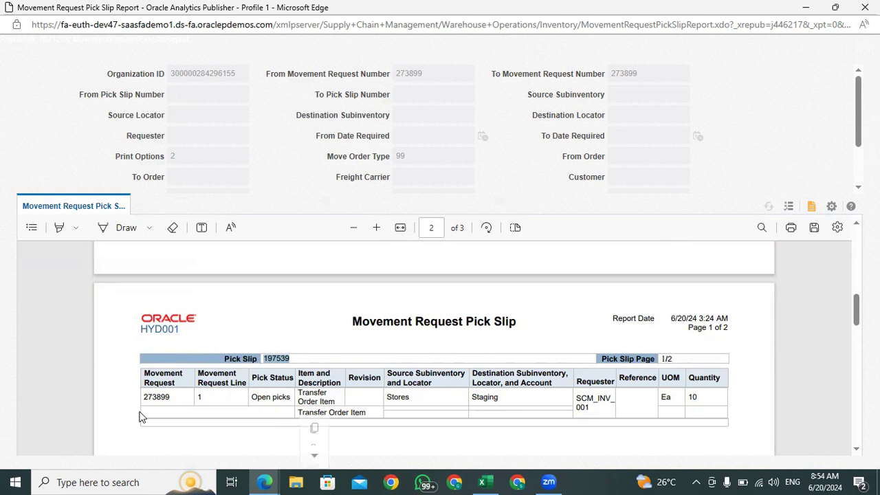
double_click(156, 397)
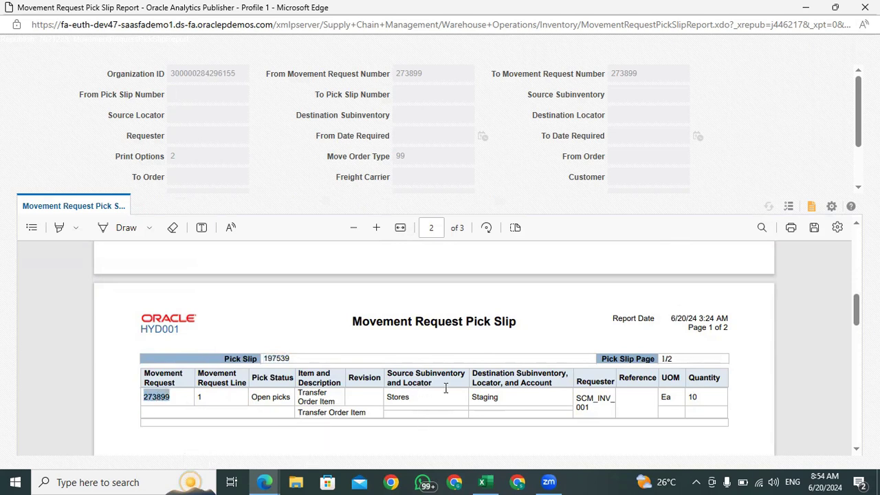
double_click(693, 397)
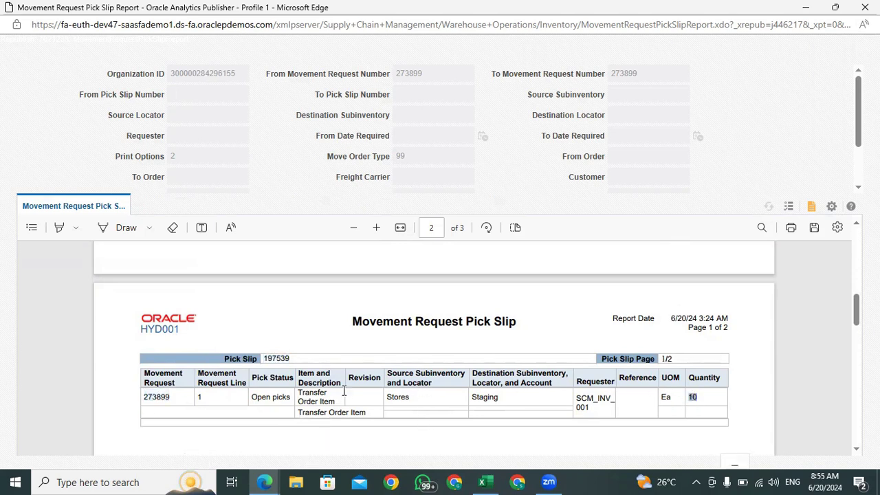
double_click(264, 397)
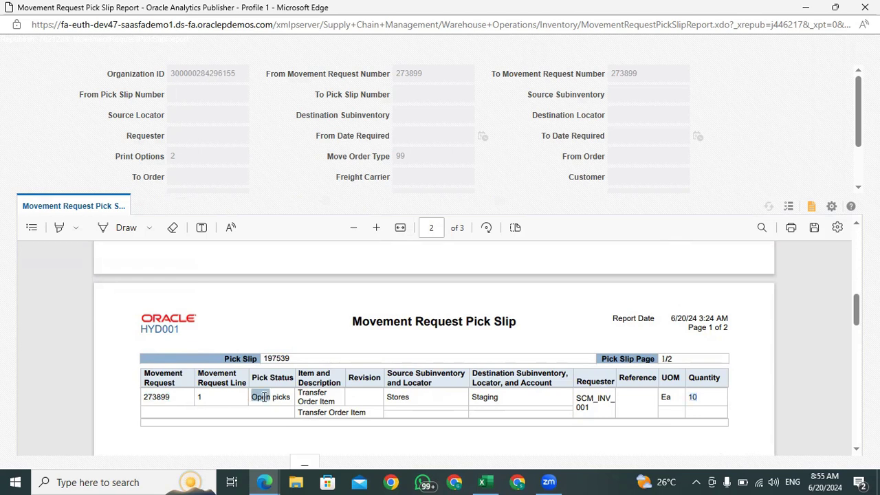
double_click(282, 397)
double_click(262, 397)
triple_click(276, 359)
left_click(319, 382)
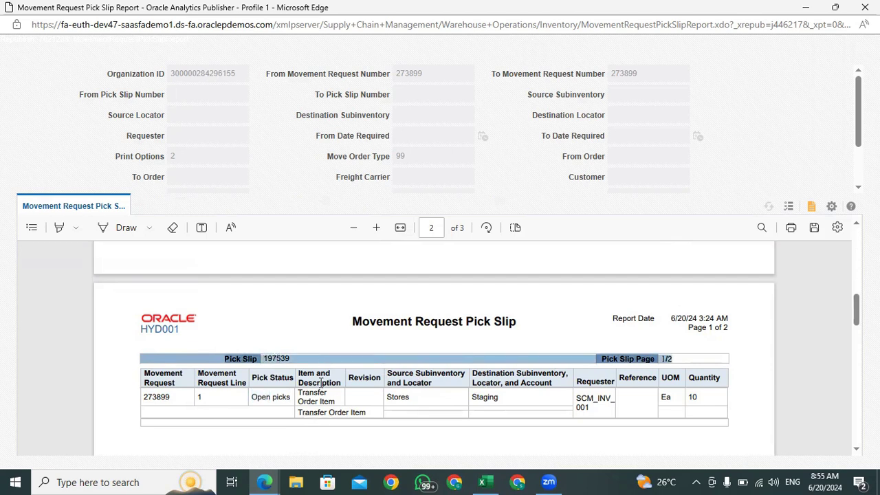
- Review the report parameters page, the pick slip title, and the line's source and destination subinventories
scroll(454, 376, "up", 3)
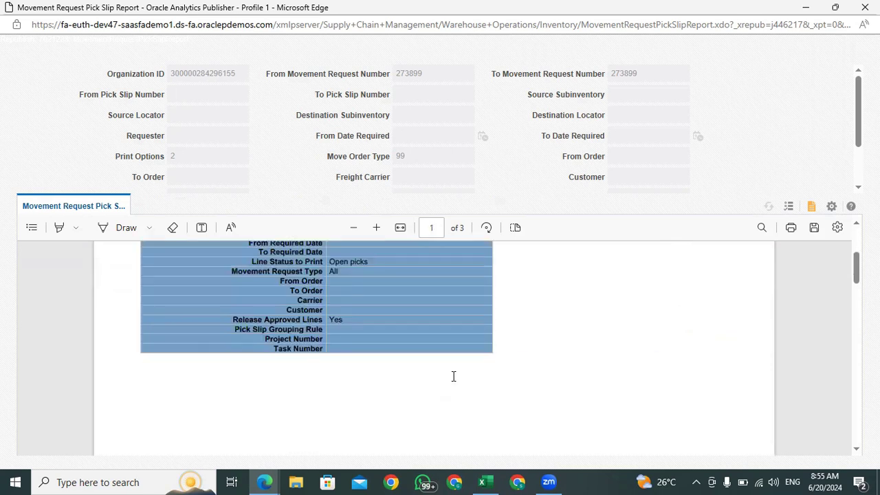
scroll(453, 376, "down", 3)
scroll(452, 376, "down", 2)
scroll(451, 375, "up", 2)
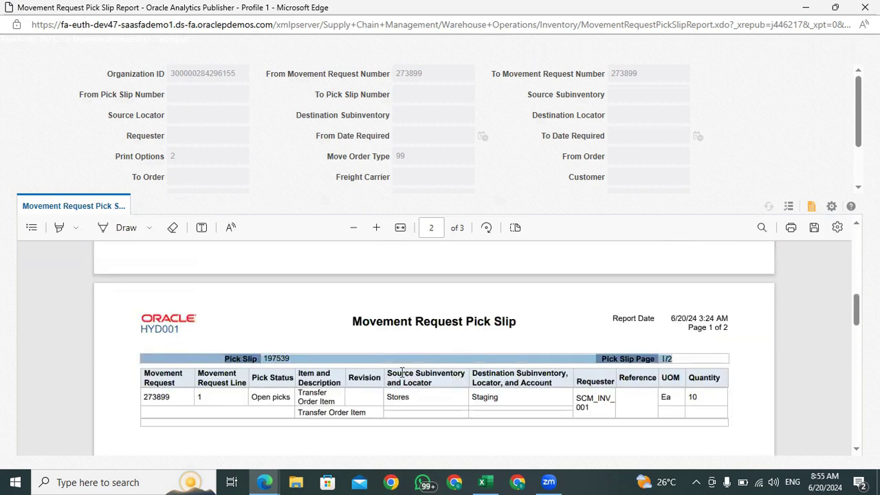
left_click_drag(518, 323, 346, 326)
left_click_drag(522, 405, 464, 401)
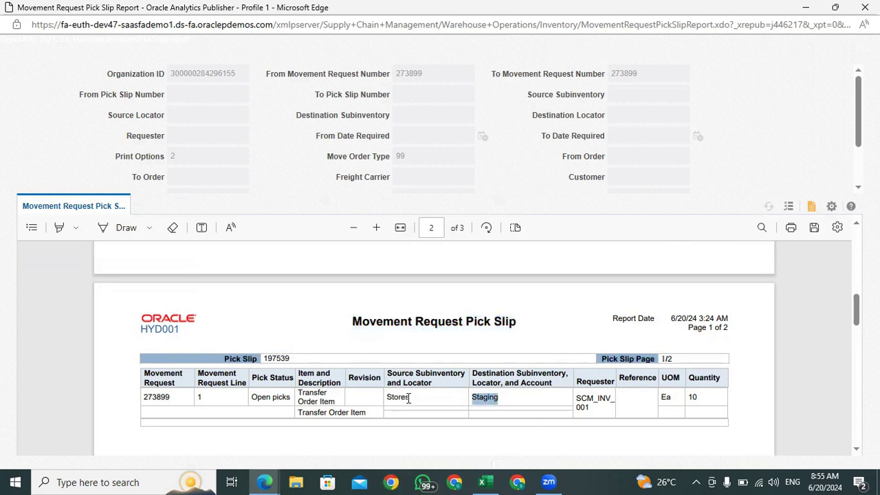
left_click_drag(409, 397, 390, 399)
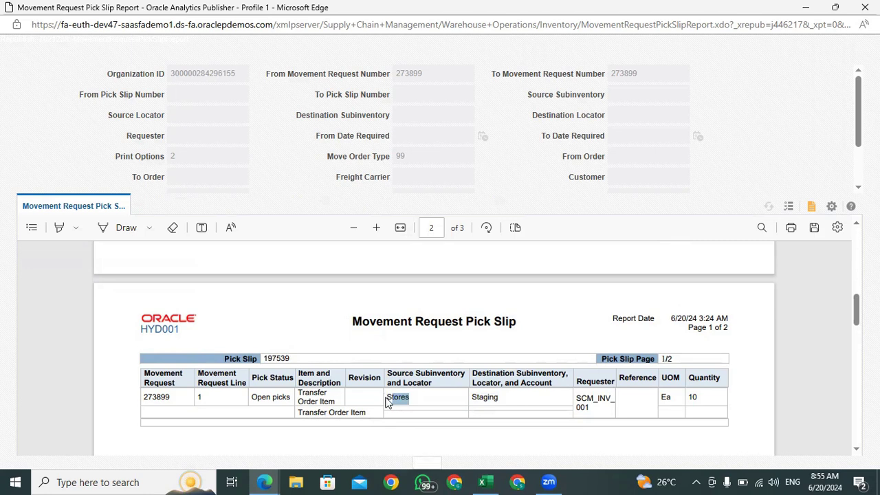
left_click(418, 403)
- Copy the pick slip number 197539 from the report and minimize the report window
double_click(275, 357)
right_click(271, 358)
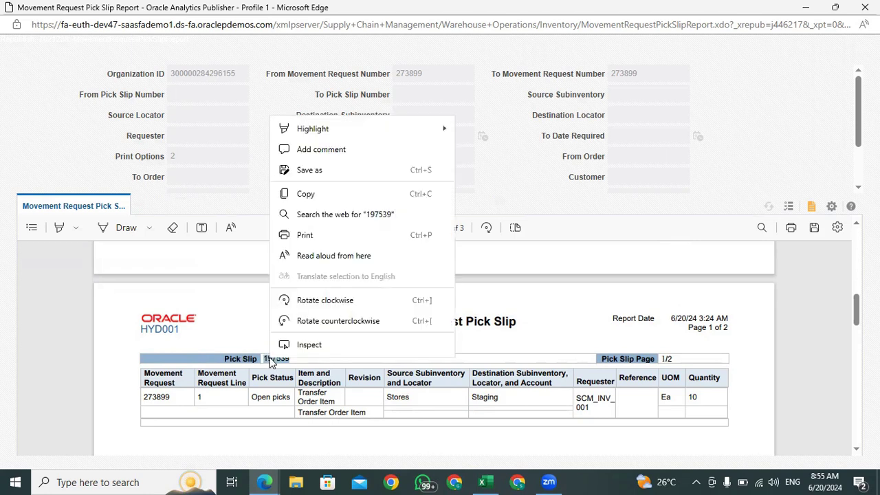
left_click(306, 194)
left_click(806, 6)
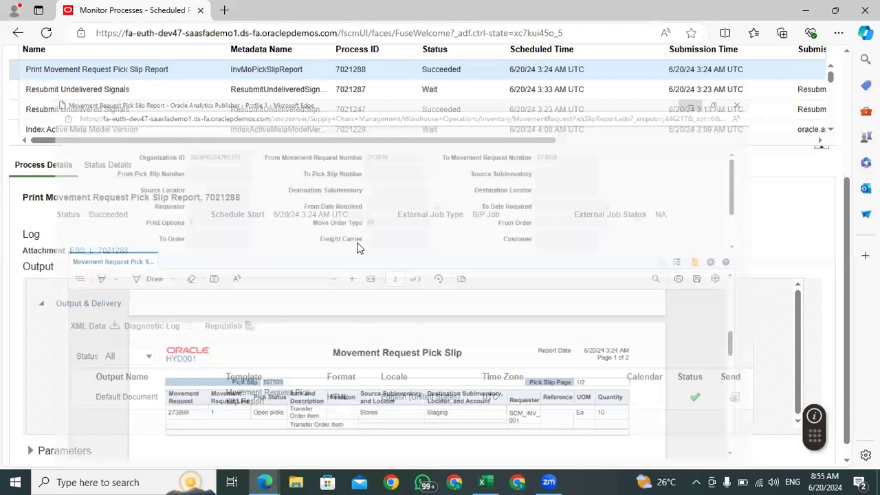
- Return to the home page and open the Inventory Management app under Supply Chain Execution
scroll(746, 255, "up", 3)
left_click(699, 64)
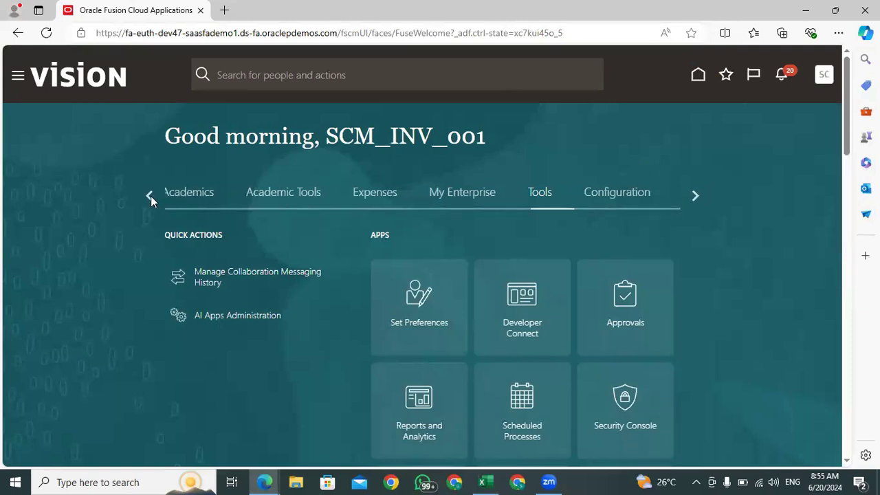
left_click(148, 193)
left_click(147, 192)
left_click(147, 193)
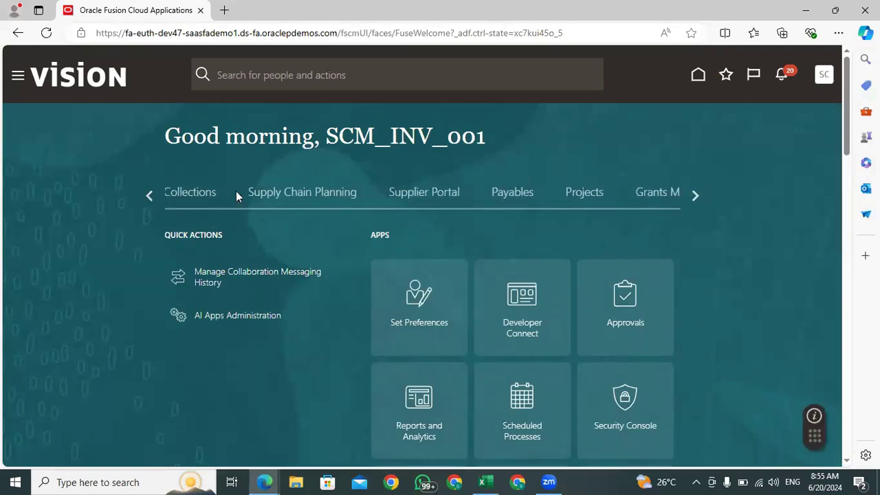
left_click(147, 194)
left_click(486, 197)
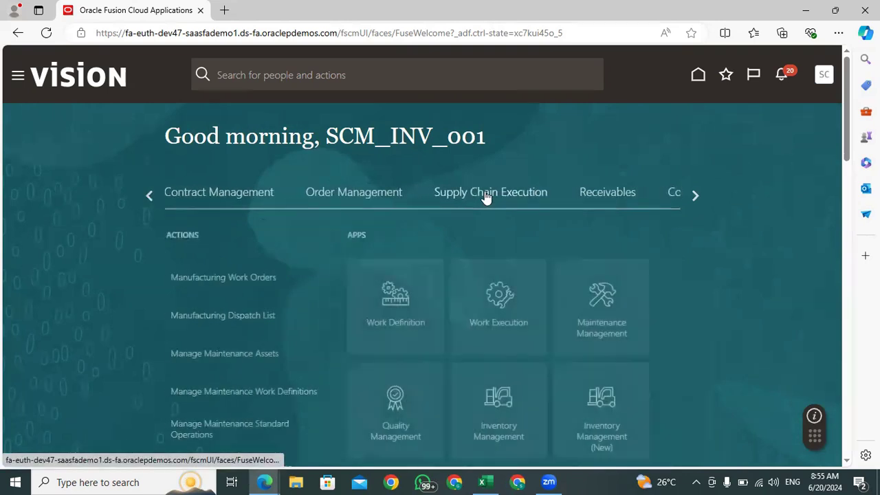
scroll(848, 159, "down", 2)
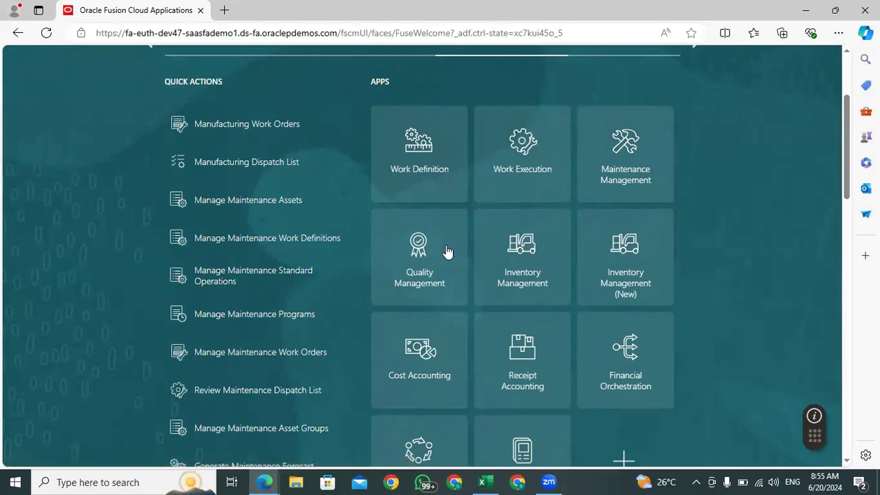
left_click(509, 255)
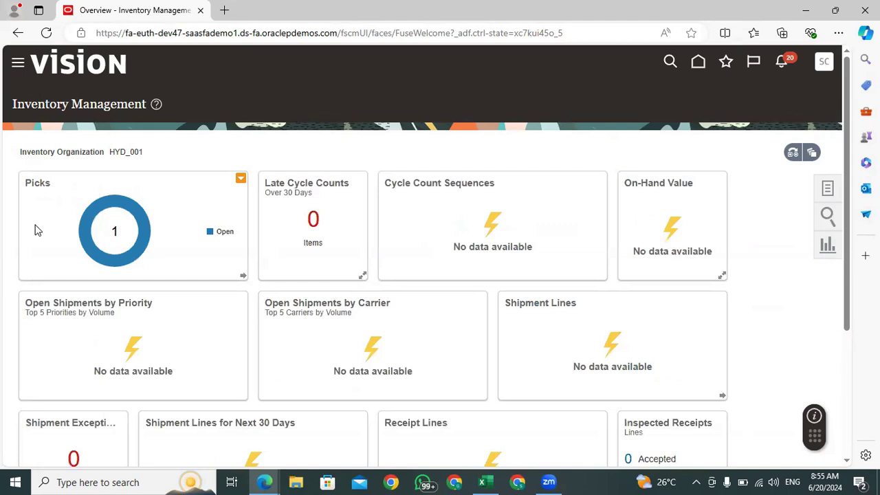
- Open the Confirm Pick Slips task for Picks and enter 197539 as the Pick Slip search value
mouse_move(129, 205)
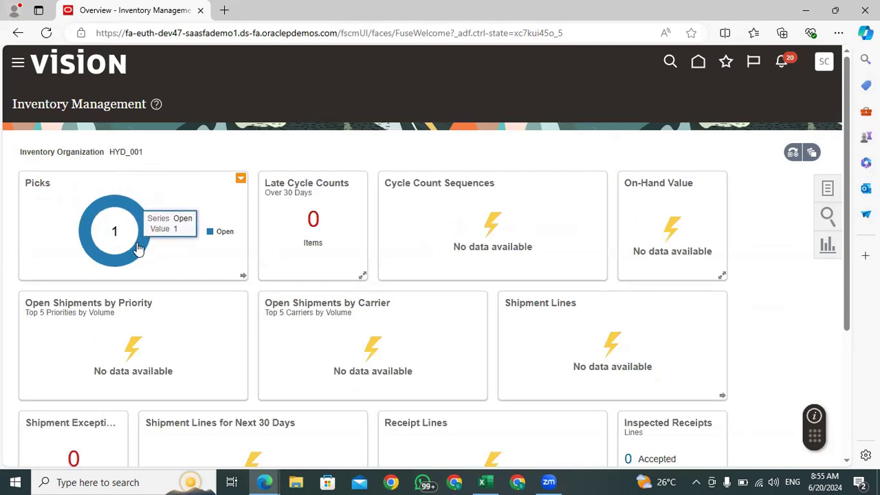
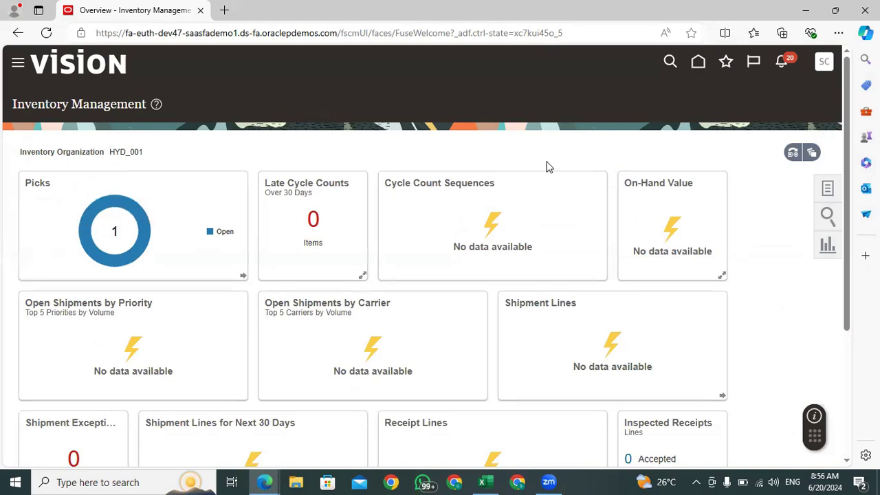
left_click(828, 190)
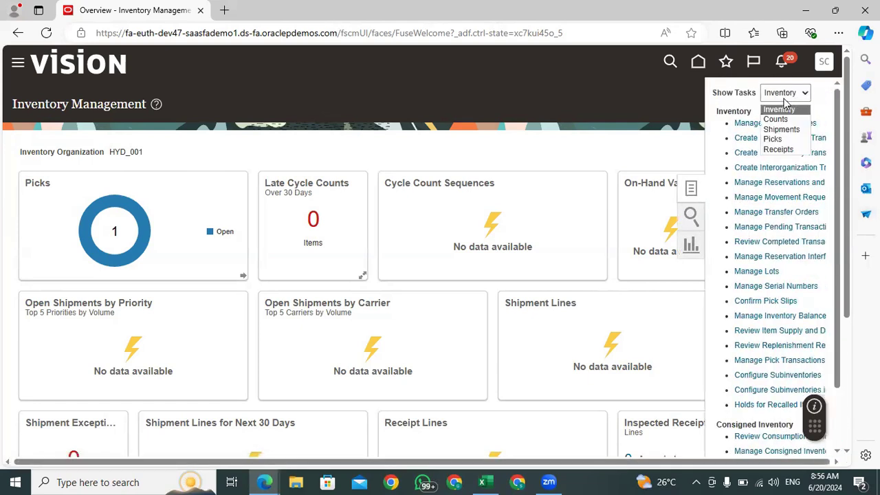
left_click(774, 139)
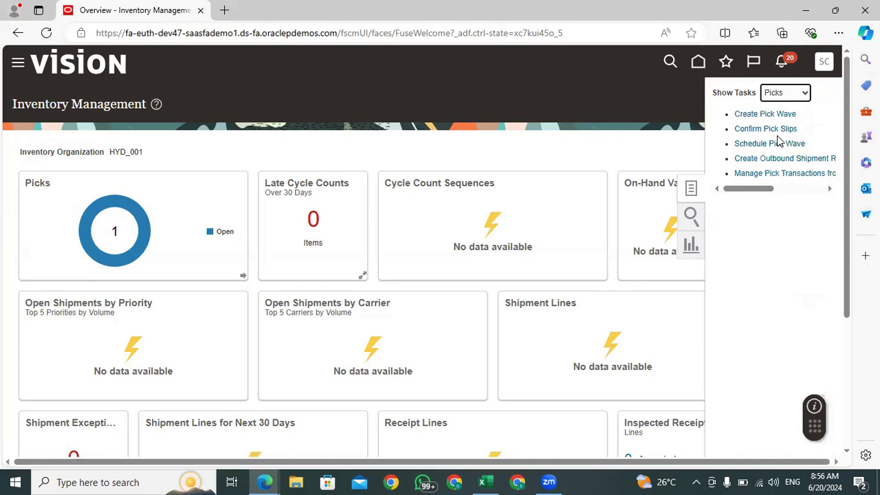
left_click(773, 129)
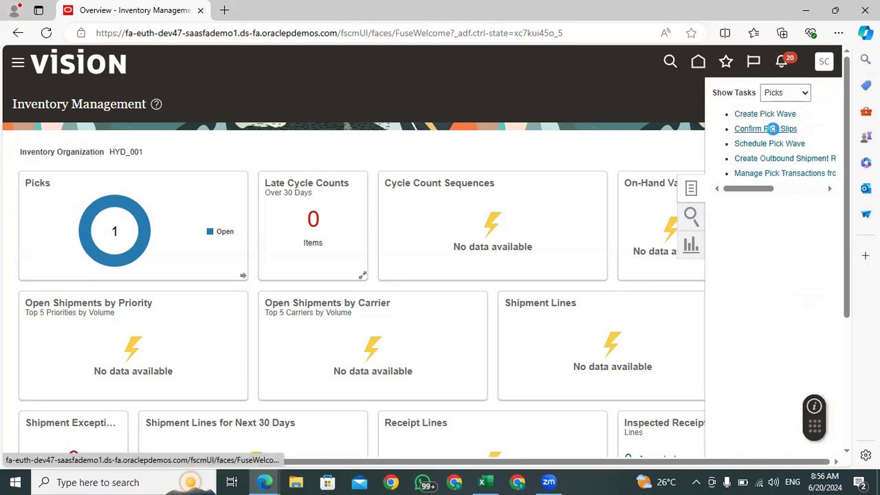
left_click(215, 208)
type("197539")
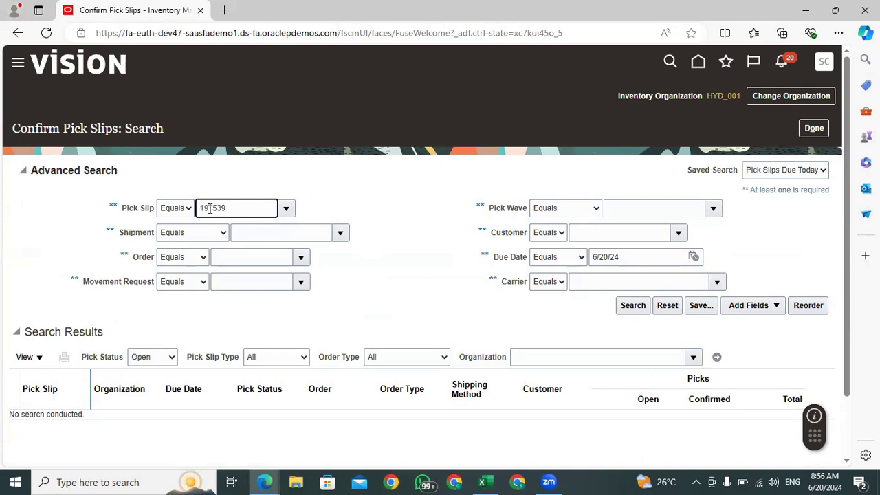
- Switch to the RTL MAY BATCH workbook in Excel and enter 197539 in cell D242, beside Print Movement Request Pick Slip Report
left_click(482, 482)
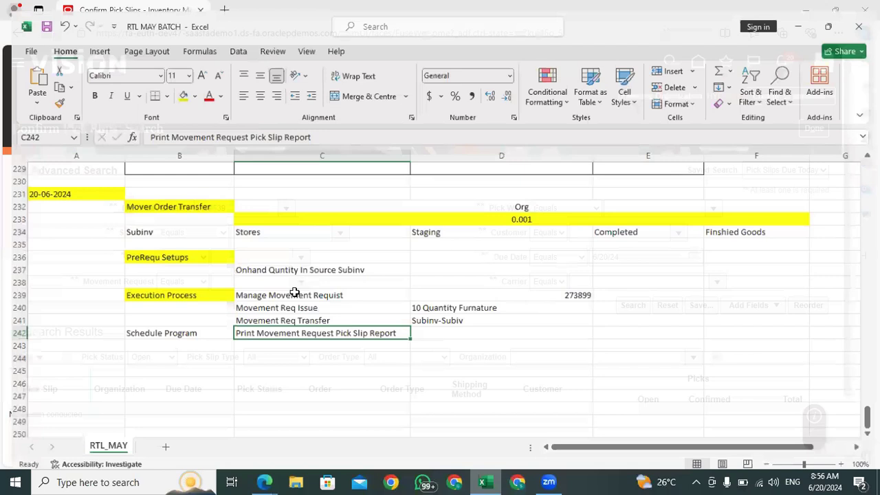
left_click(455, 333)
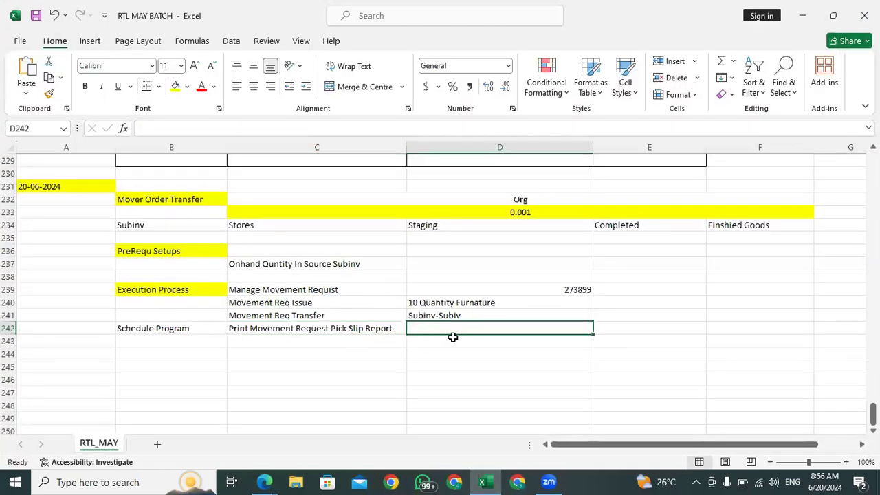
type("197539")
left_click(450, 343)
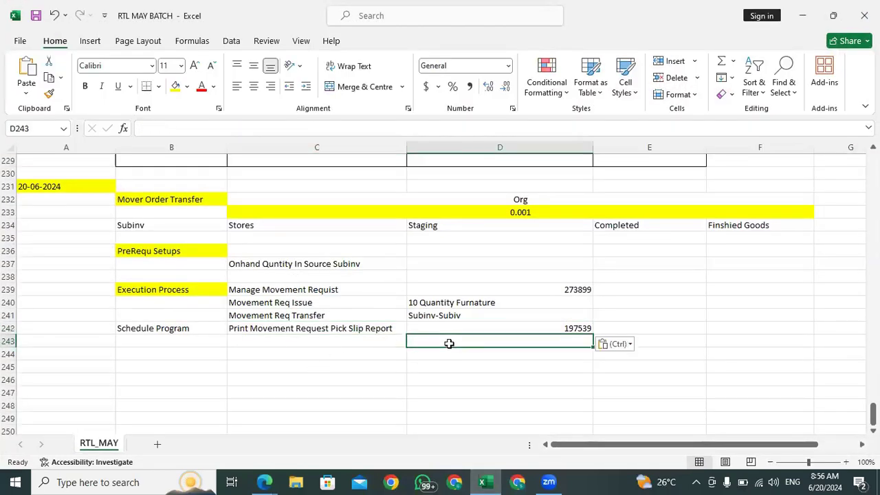
- Enter "Confirm Pick Slip" in cell C243 as the next stage of the process
left_click(376, 340)
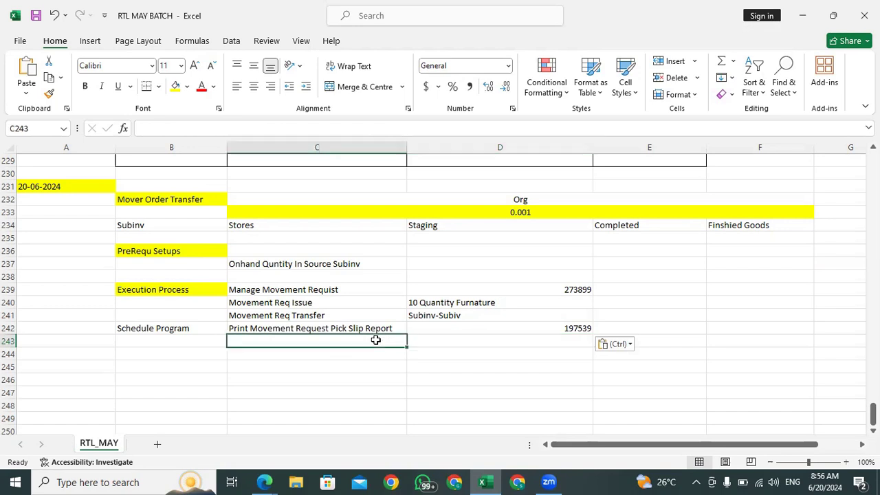
type("C")
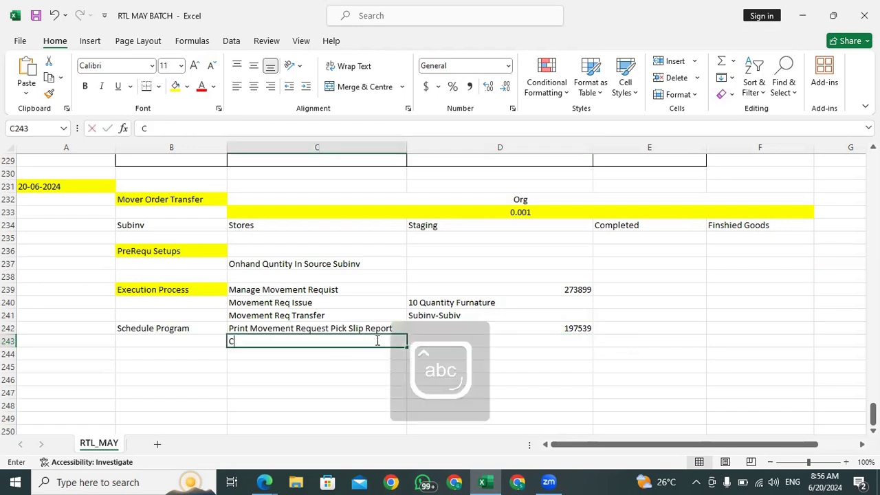
type("onfirm P")
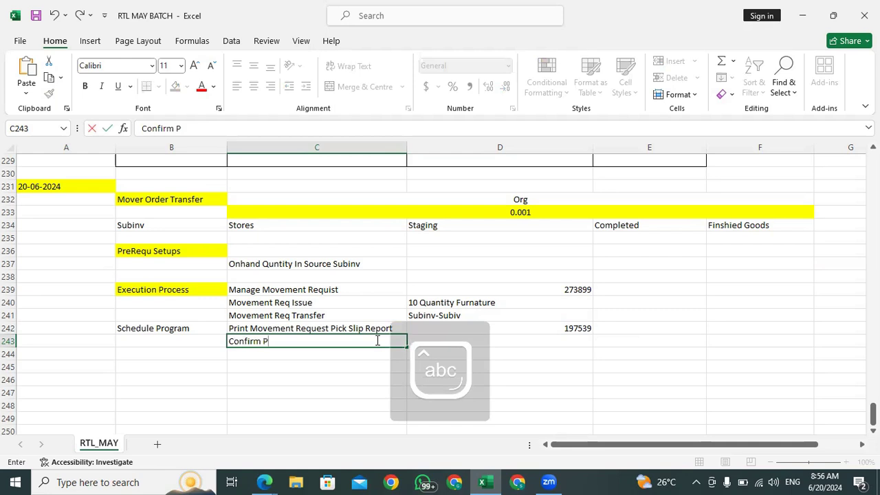
type("ick Slip")
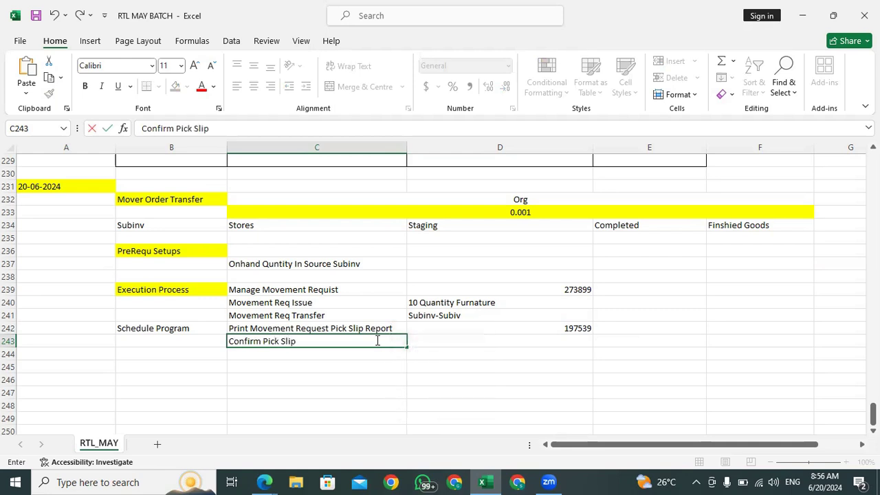
- Copy the pick slip number 197539 from D242 to D243 beside Confirm Pick Slip, and clear D242
left_click(554, 343)
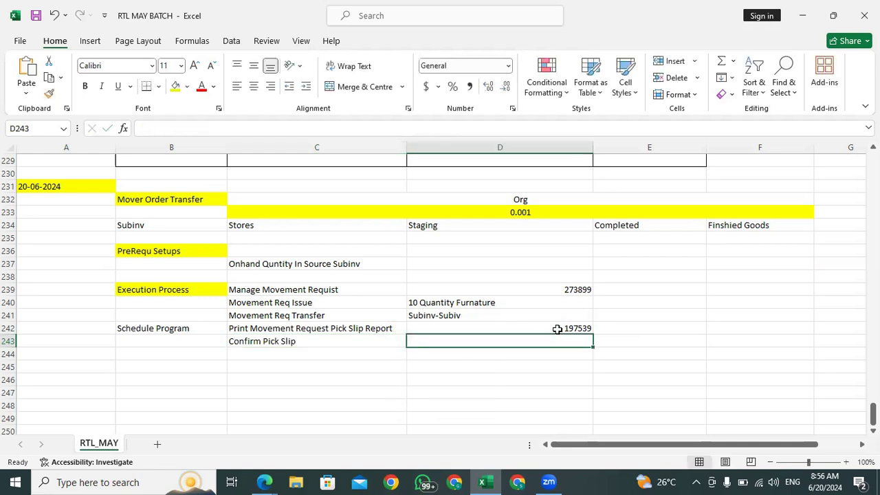
left_click(552, 328)
key("ctrl+c")
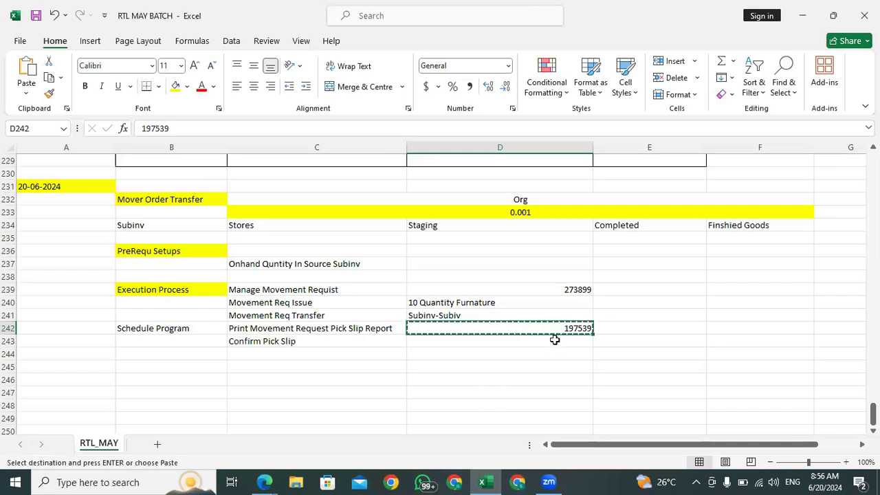
left_click(554, 339)
key("ctrl+v")
left_click(558, 326)
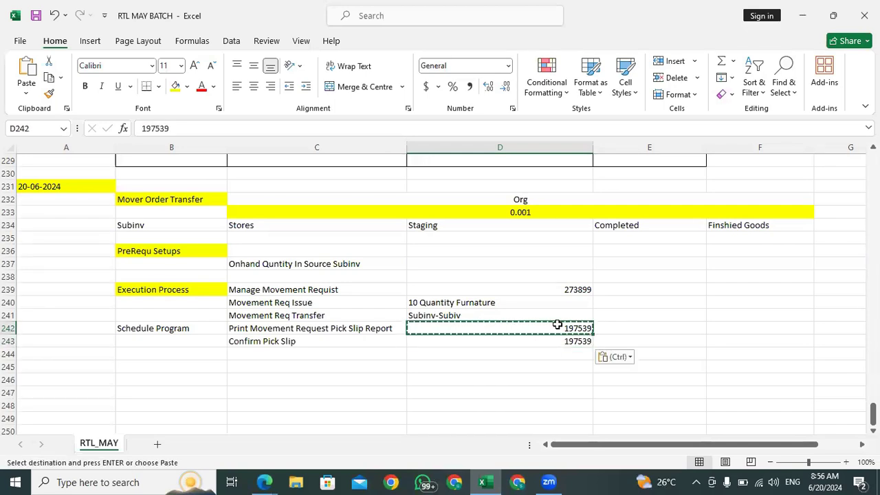
key("Delete")
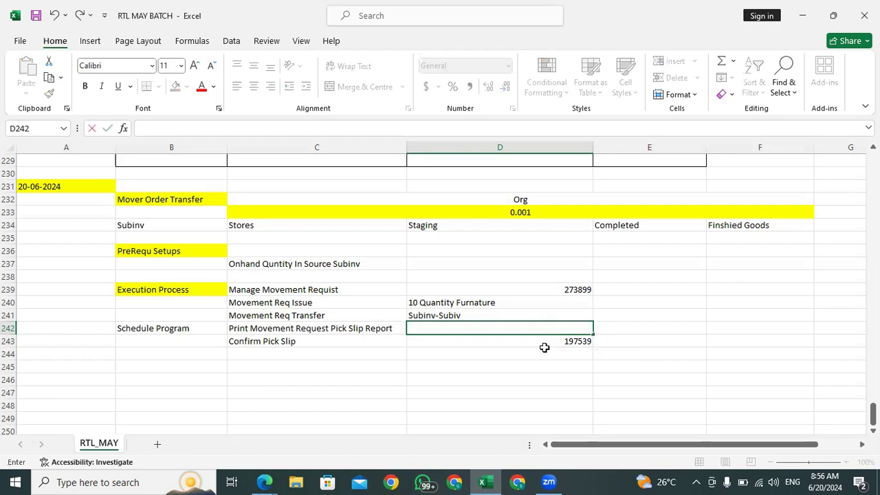
left_click(547, 341)
- Switch to the Confirm Pick Slips page in Edge, search for pick slip 197539 and open it
left_click(530, 290)
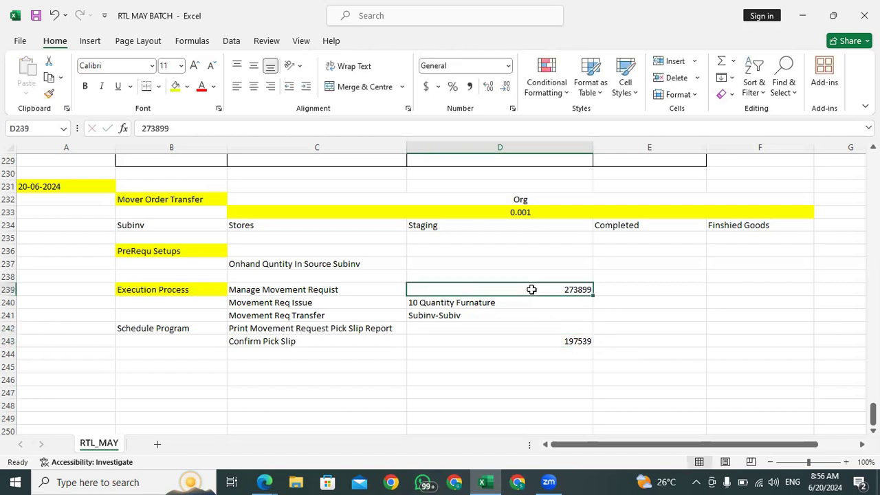
mouse_move(260, 481)
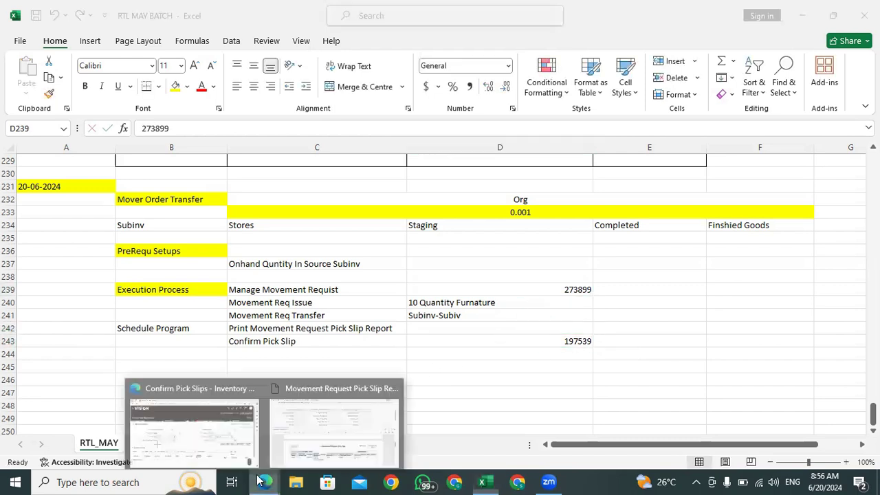
left_click(207, 430)
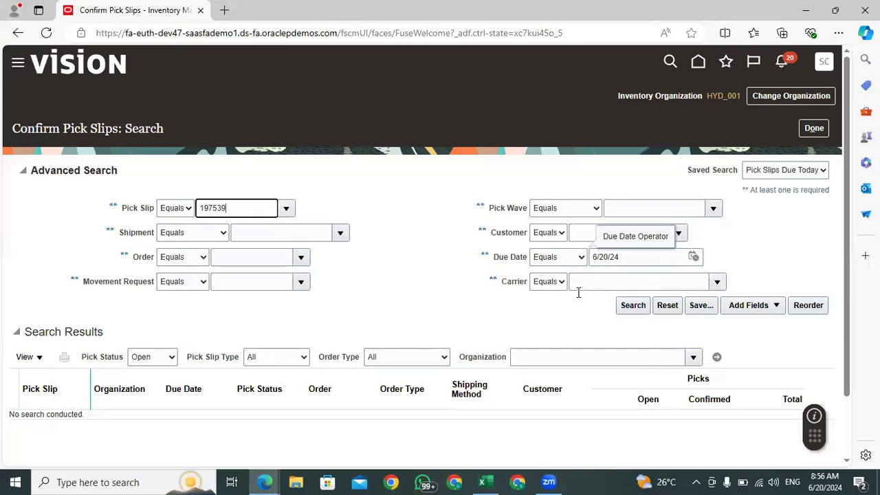
left_click(634, 311)
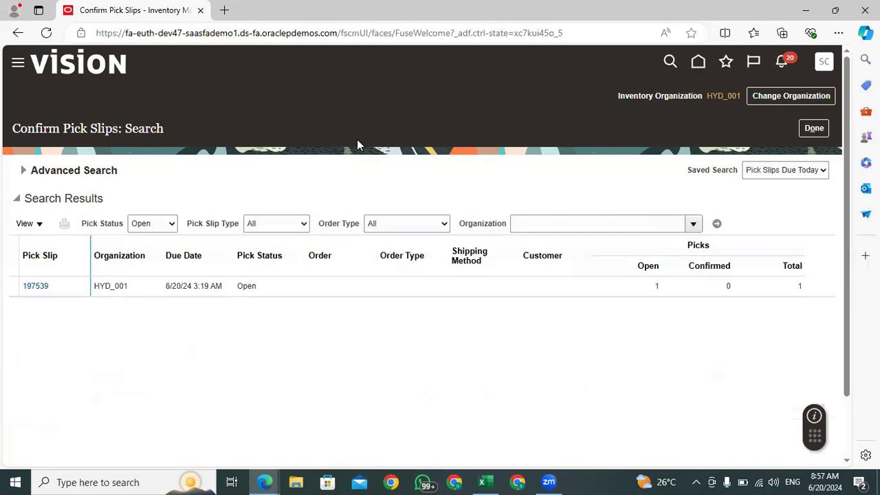
left_click(283, 292)
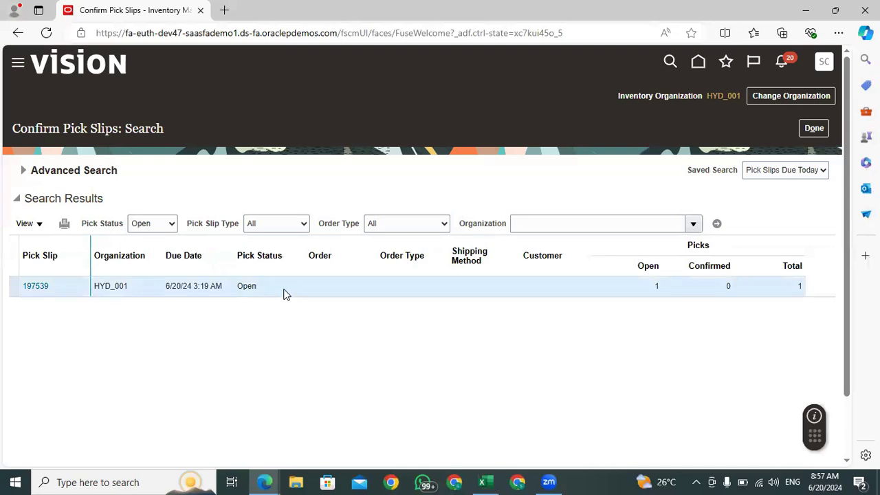
left_click(33, 286)
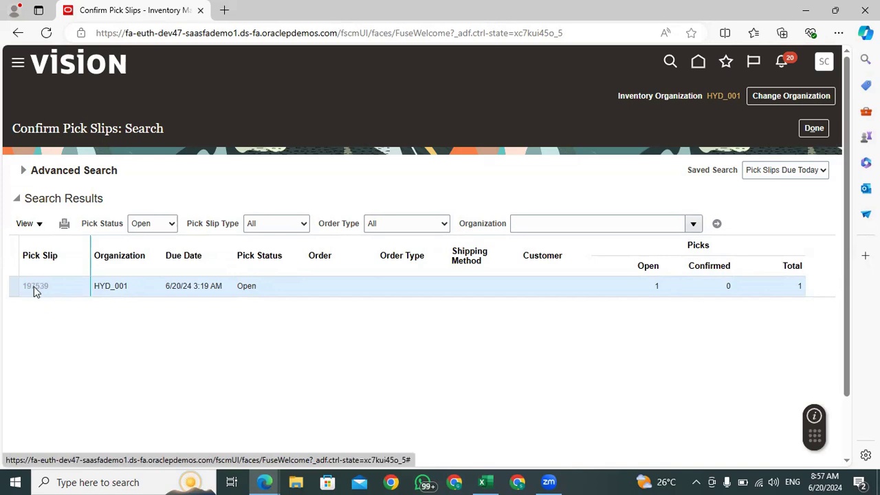
- Mark pick line 1 as ready to confirm and set its picked quantity to 10
left_click(27, 327)
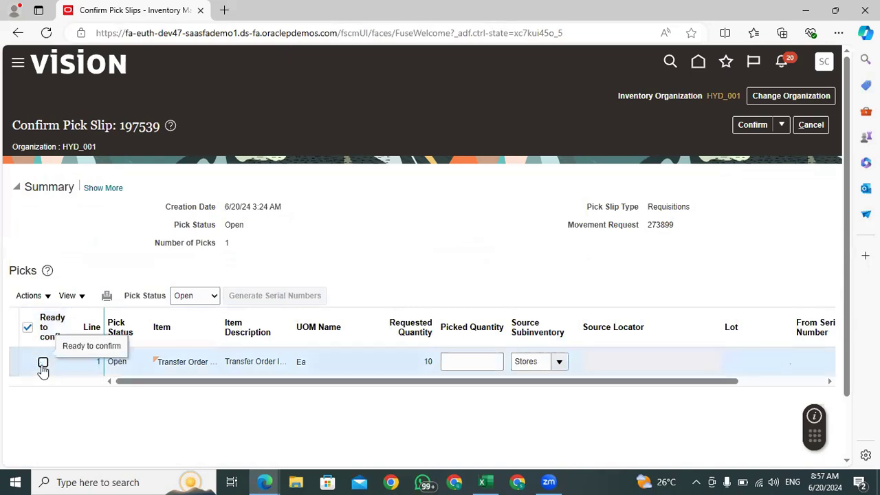
left_click(481, 363)
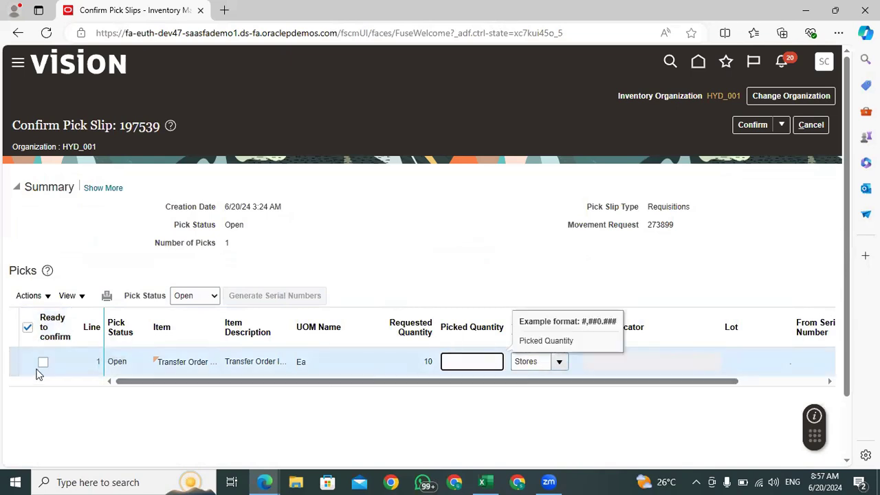
left_click(43, 363)
left_click(470, 361)
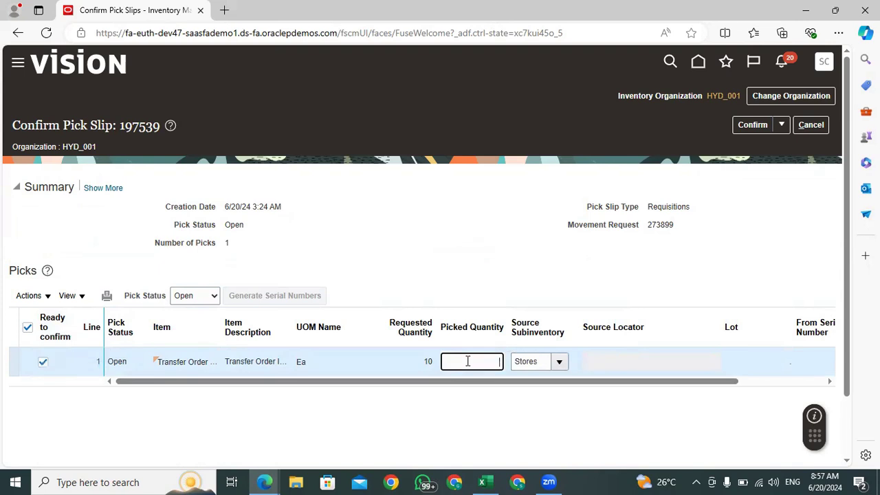
type("10")
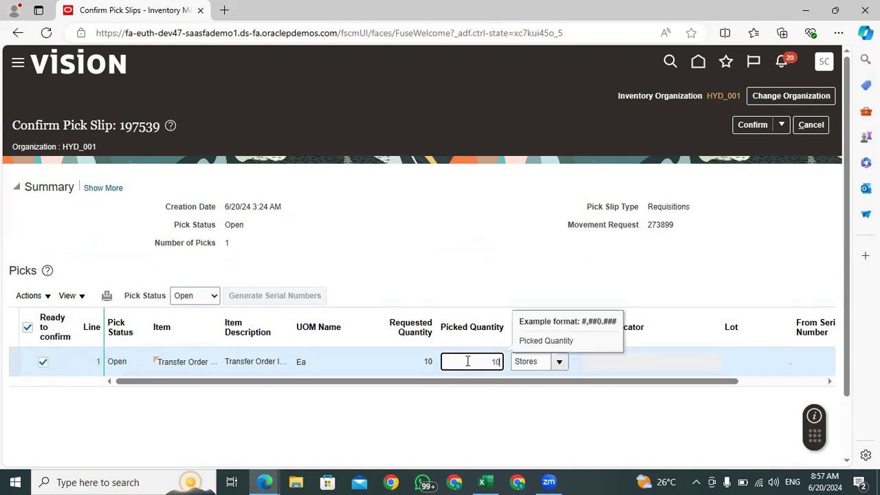
left_click(547, 419)
left_click_drag(525, 381, 635, 381)
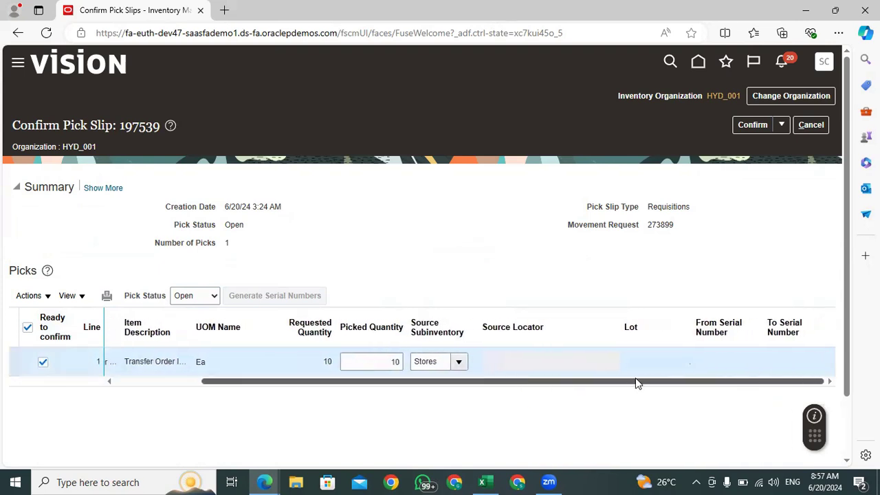
left_click_drag(703, 383, 220, 399)
left_click(296, 402)
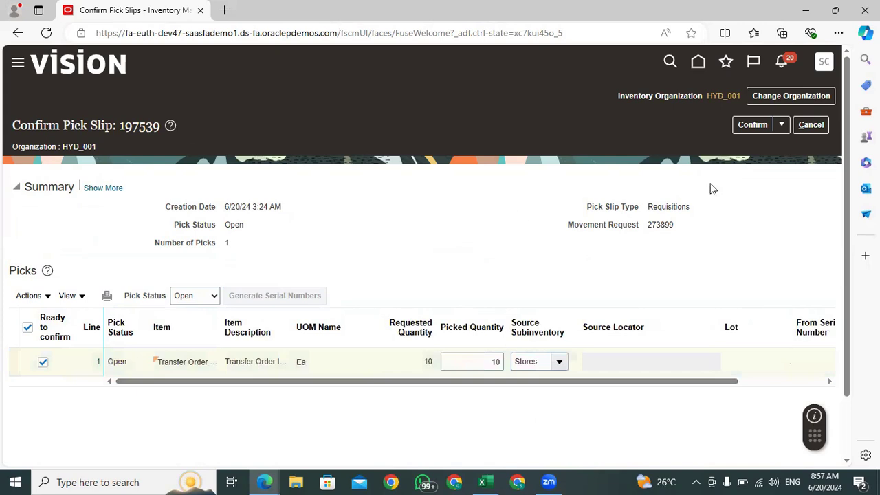
- Confirm and close pick slip 197539, and return to the Inventory Management overview
left_click(781, 125)
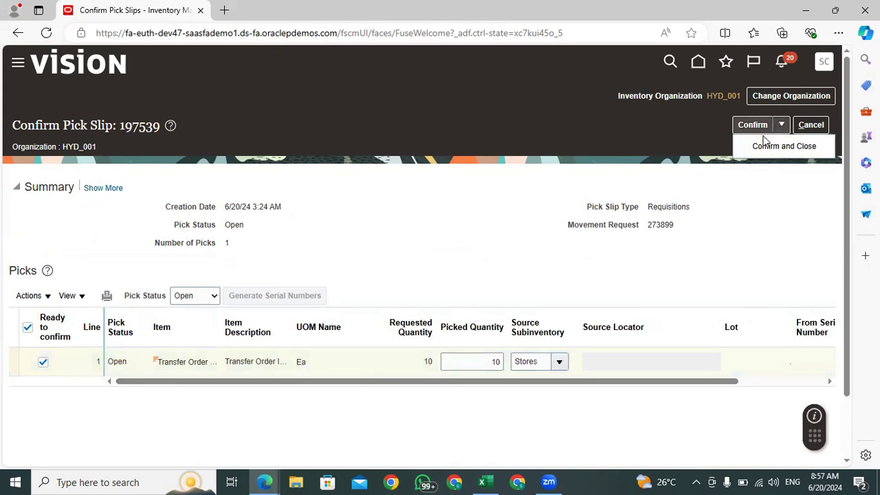
left_click(757, 147)
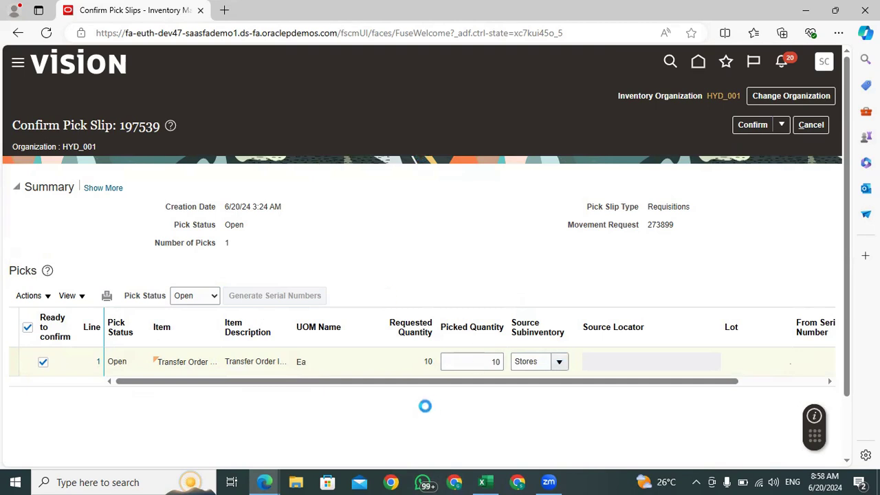
mouse_move(278, 476)
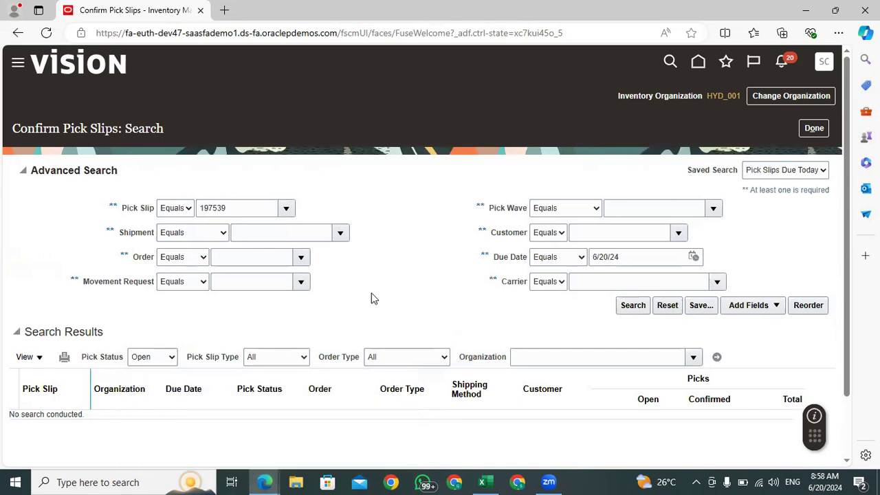
left_click(816, 132)
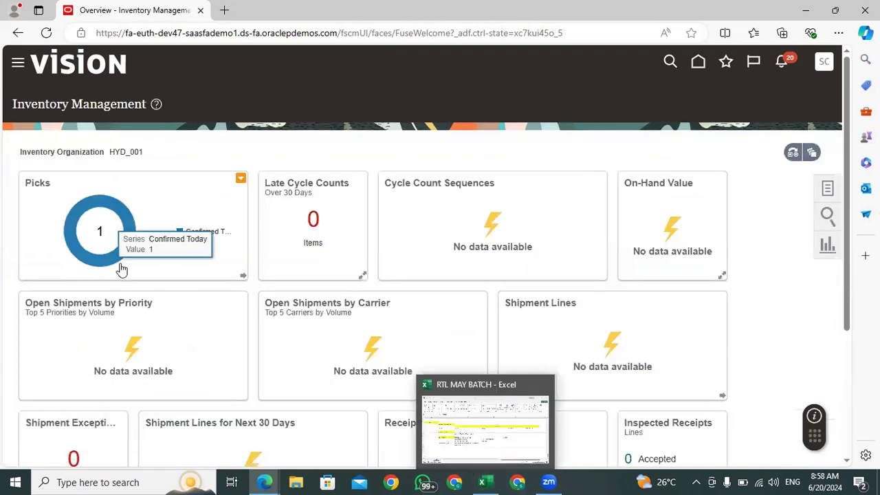
- Open the picks confirmed today from the Picks chart and check the pick slip's status
left_click(101, 206)
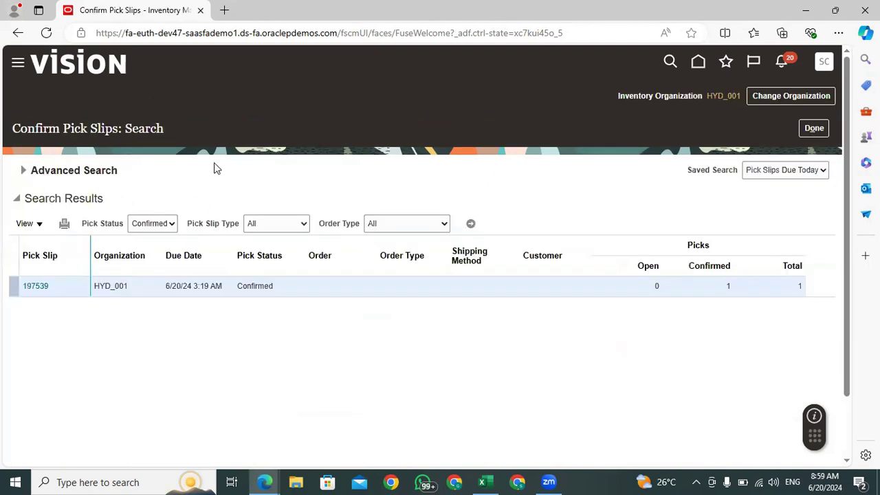
left_click_drag(277, 287, 238, 287)
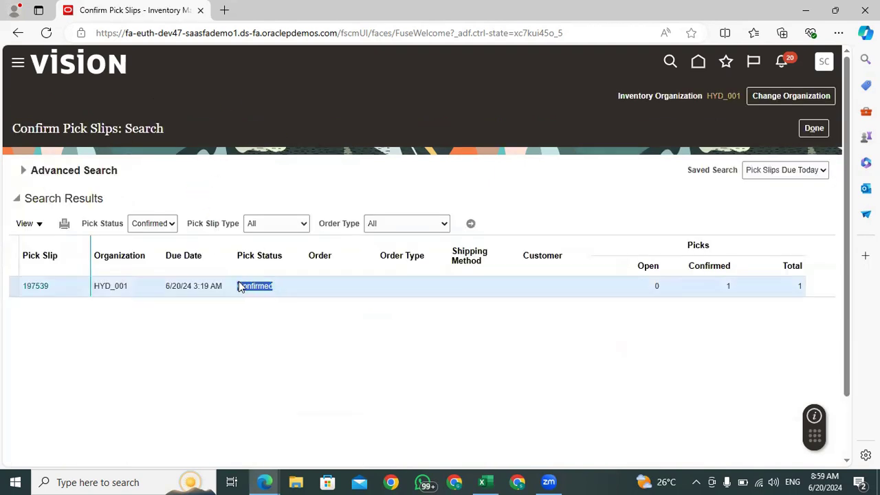
left_click(280, 341)
- Open pick slip 197539 with its full summary and examine the source and destination subinventories
left_click(27, 286)
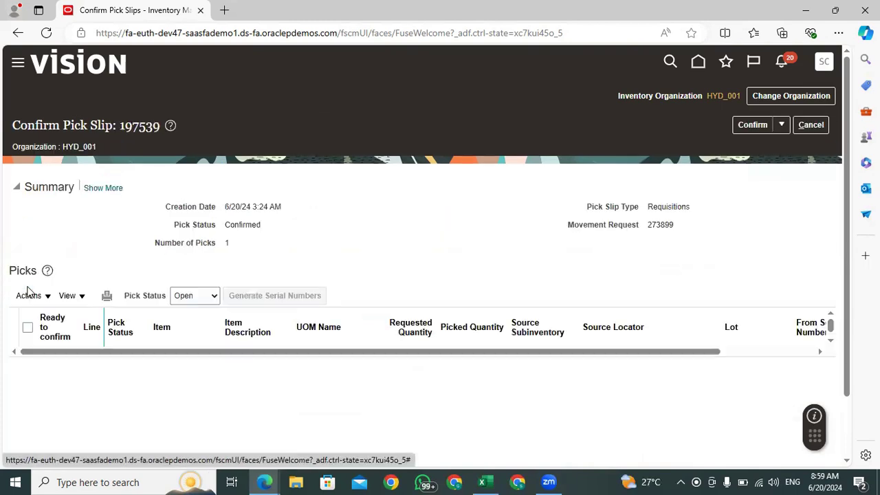
left_click(105, 188)
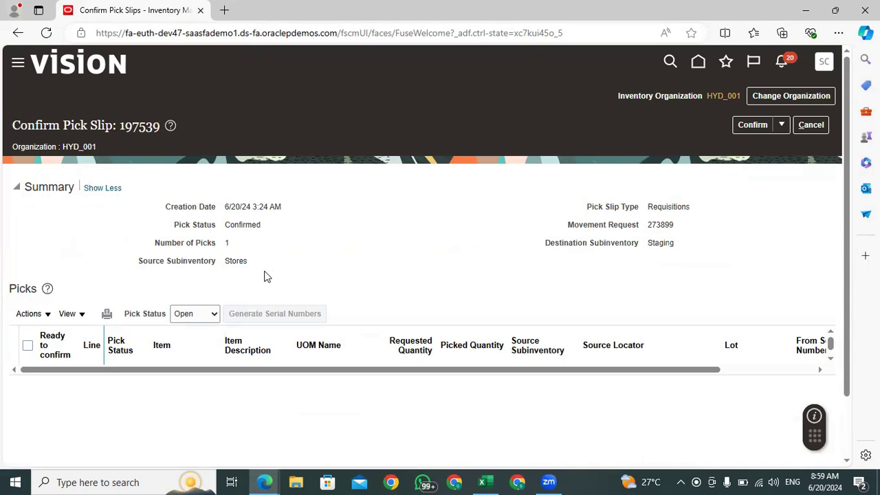
left_click_drag(281, 268, 208, 271)
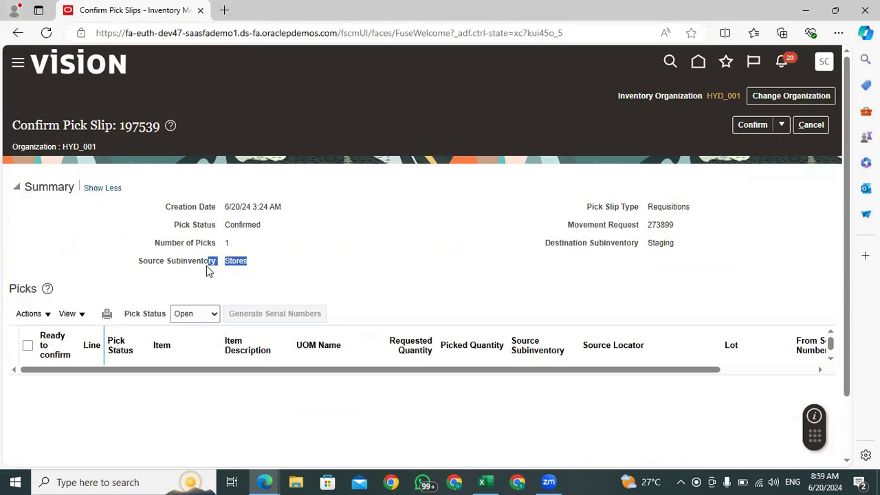
left_click(445, 285)
left_click_drag(693, 250, 645, 251)
left_click(299, 249)
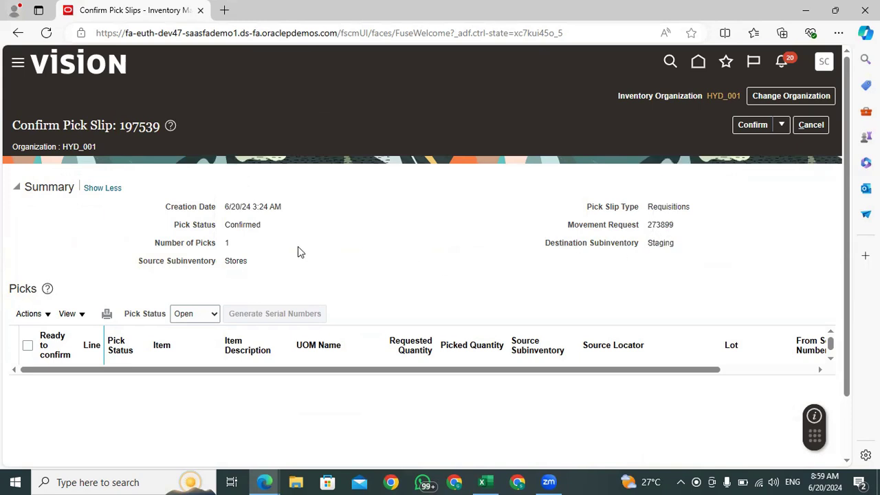
left_click(809, 128)
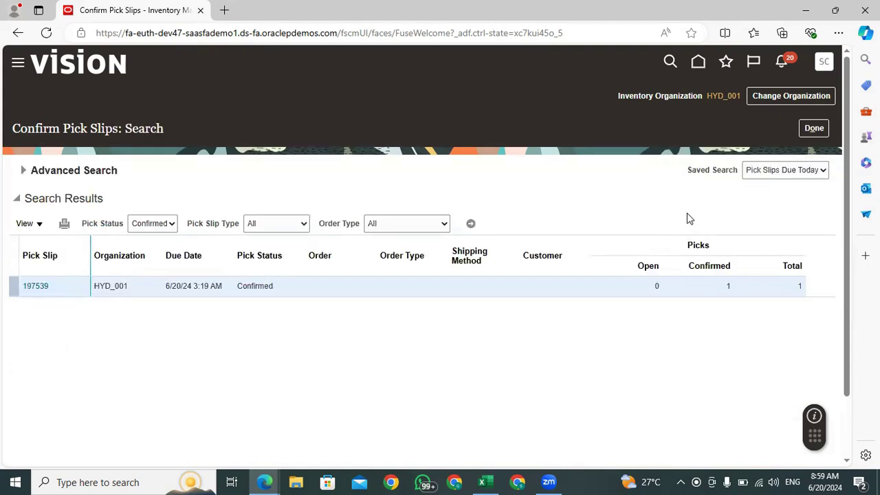
- Leave the pick slip search and open Manage Item Quantities from the Inventory tasks
left_click(803, 128)
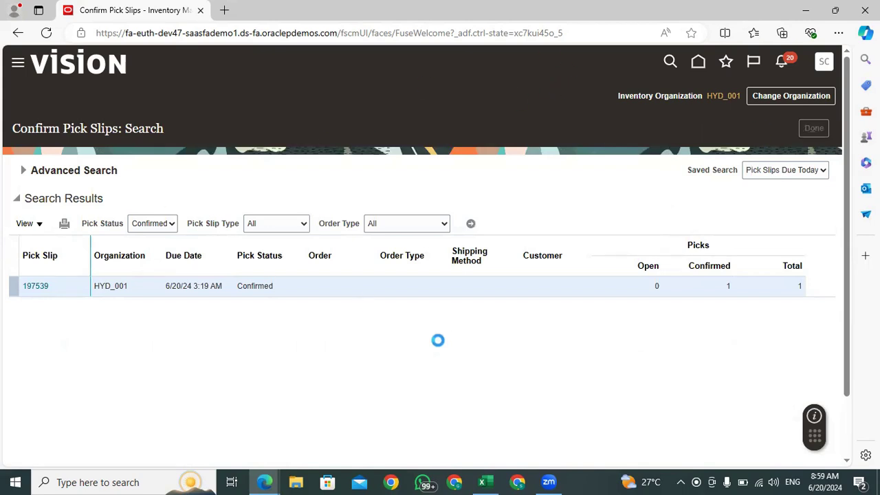
left_click(828, 190)
left_click(786, 96)
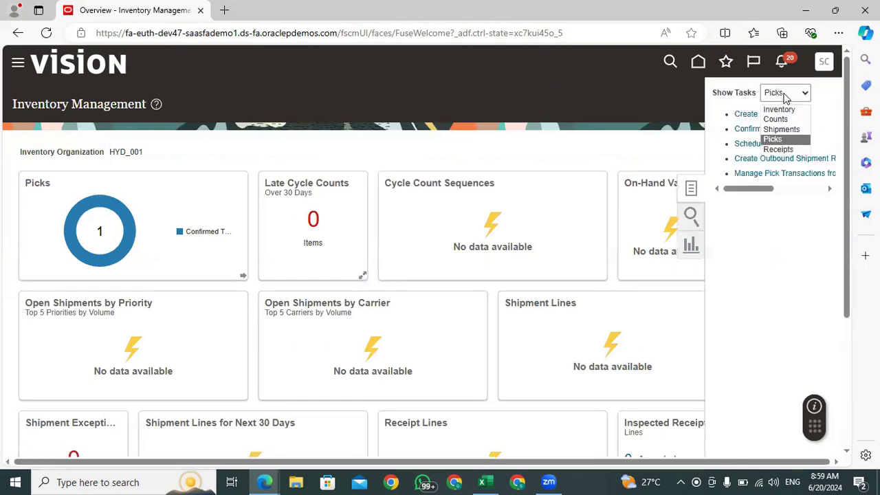
left_click(779, 111)
left_click(783, 124)
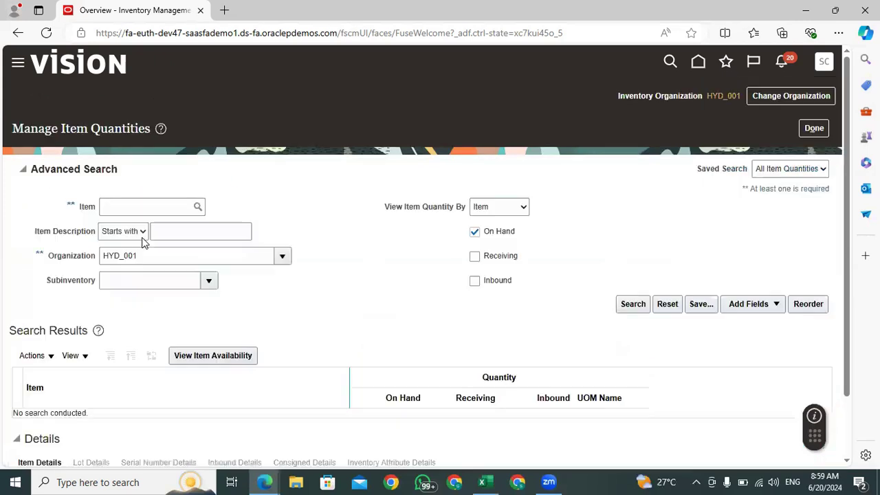
- Look up item numbers starting with "Tran" and select Transfer Order Item as the search item
left_click(138, 206)
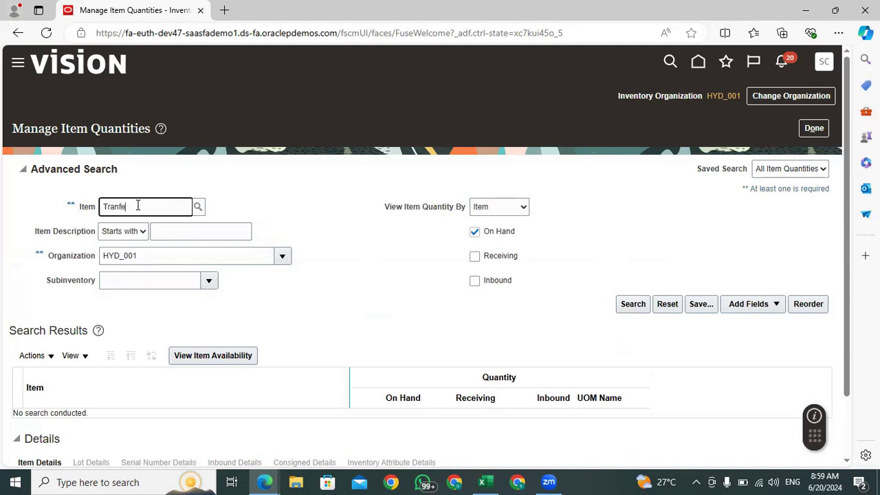
key("Tab")
left_click(471, 219)
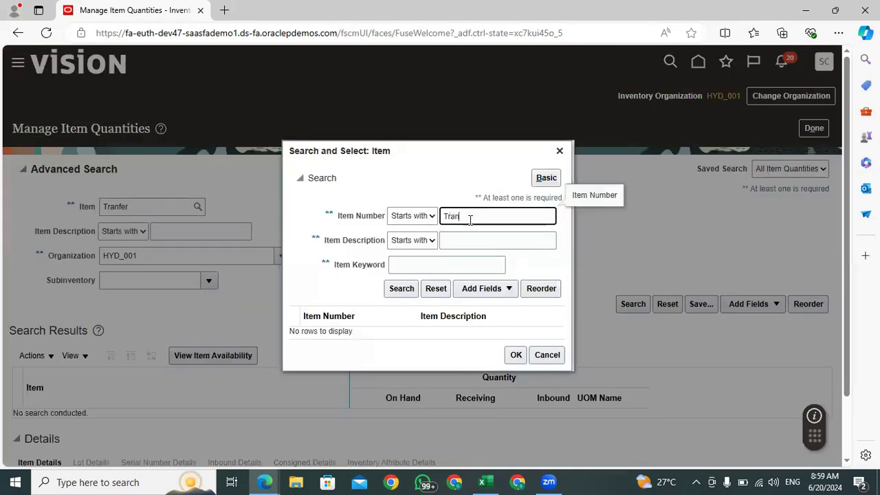
type("Tran")
key("Return")
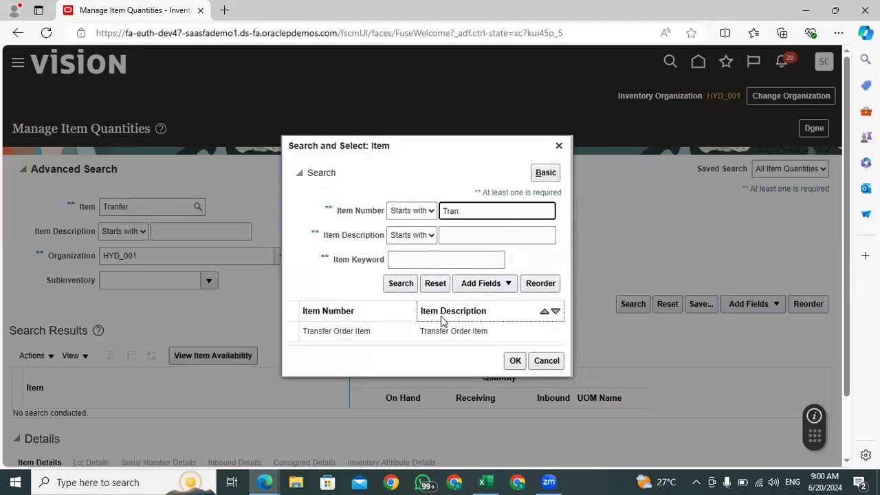
left_click(448, 330)
left_click(516, 362)
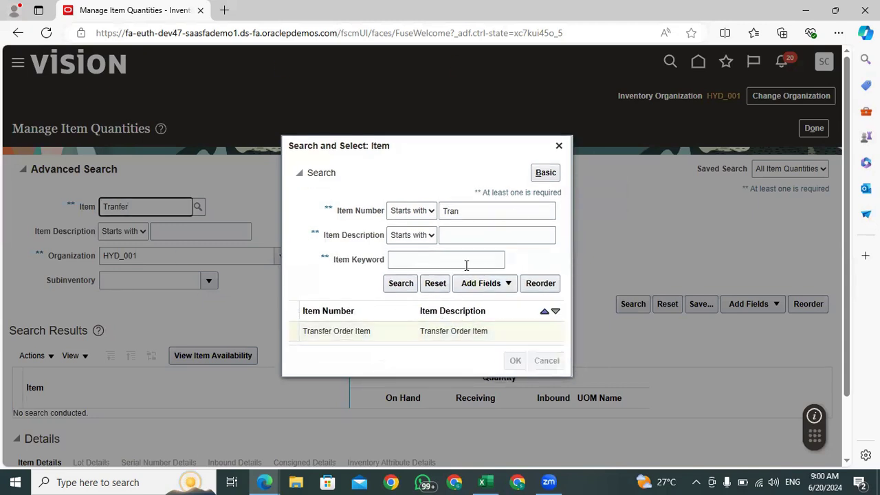
- Search the item's quantities with Receiving and Inbound included, and expand the result to the HYD_001 subinventories
left_click(475, 257)
left_click(475, 281)
left_click(631, 304)
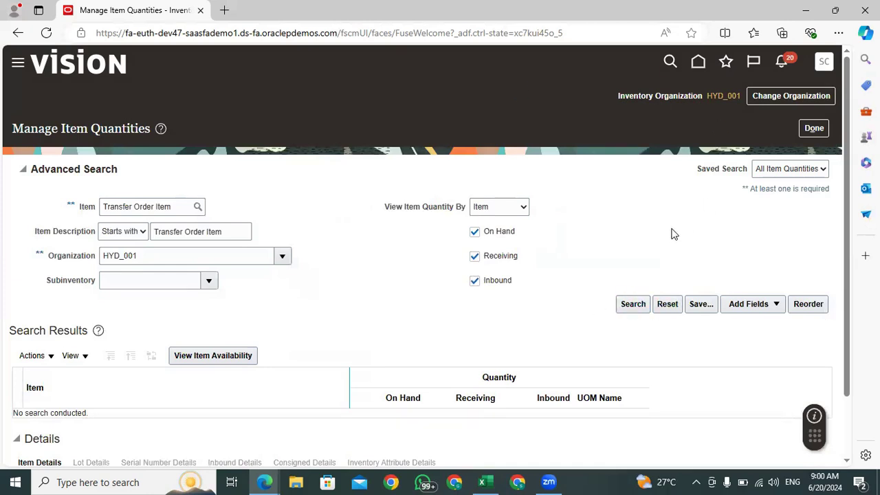
left_click_drag(421, 315, 401, 321)
left_click(31, 321)
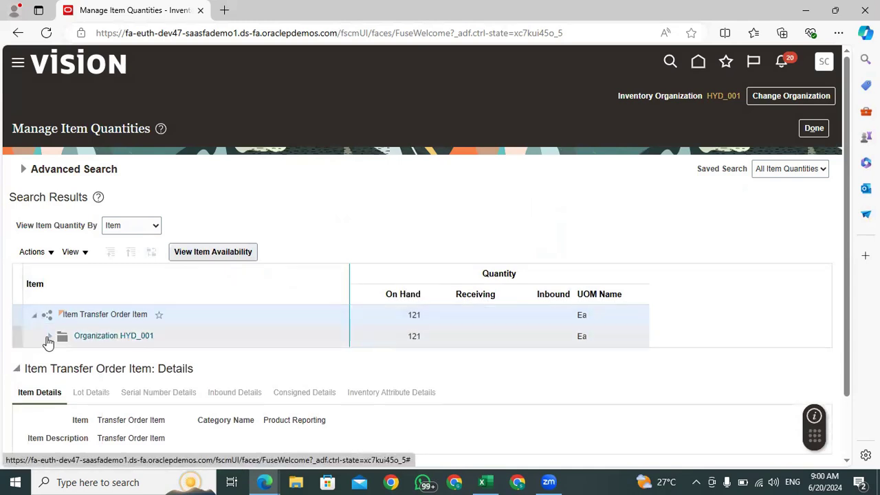
left_click(49, 341)
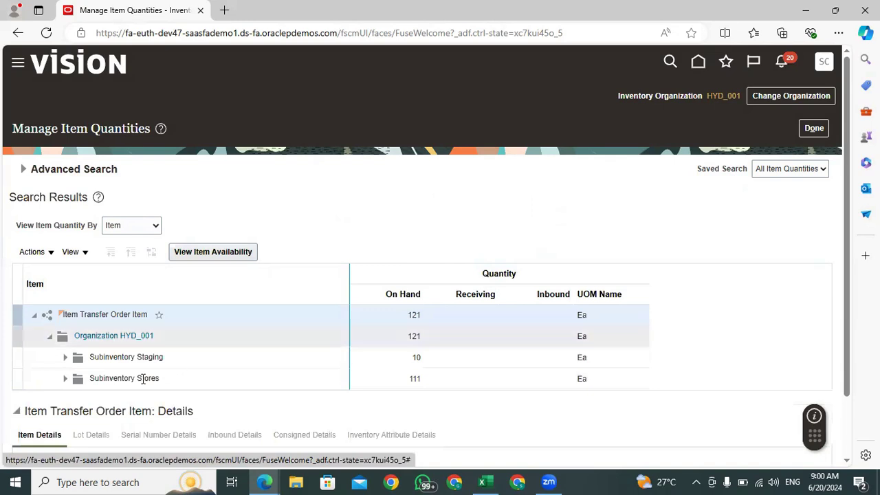
- Compare the on-hand quantities of Transfer Order Item in the Staging and Stores subinventories
left_click(206, 363)
double_click(418, 358)
left_click(199, 383)
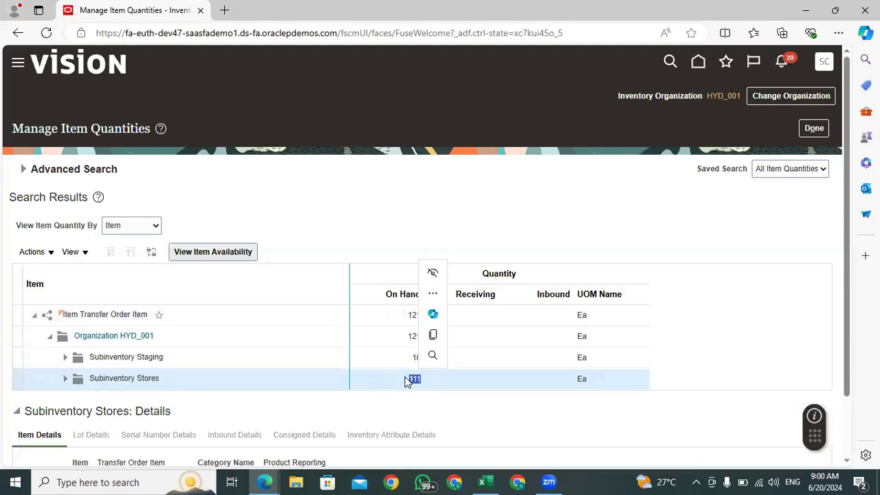
left_click(471, 197)
left_click(222, 377)
left_click(216, 358)
left_click(206, 382)
left_click(226, 354)
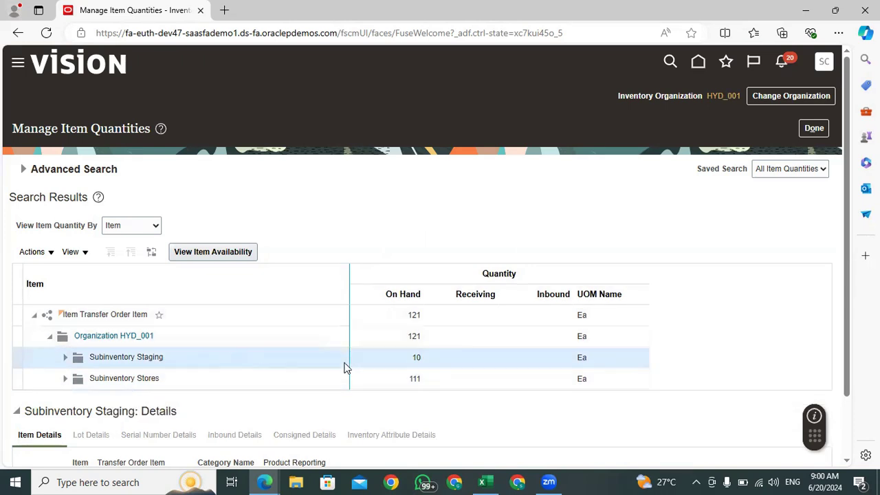
- Switch to the RTL MAY BATCH workbook in Excel and review the recorded movement request and pick slip entries
left_click(483, 483)
left_click(265, 342)
left_click(274, 358)
left_click(537, 341)
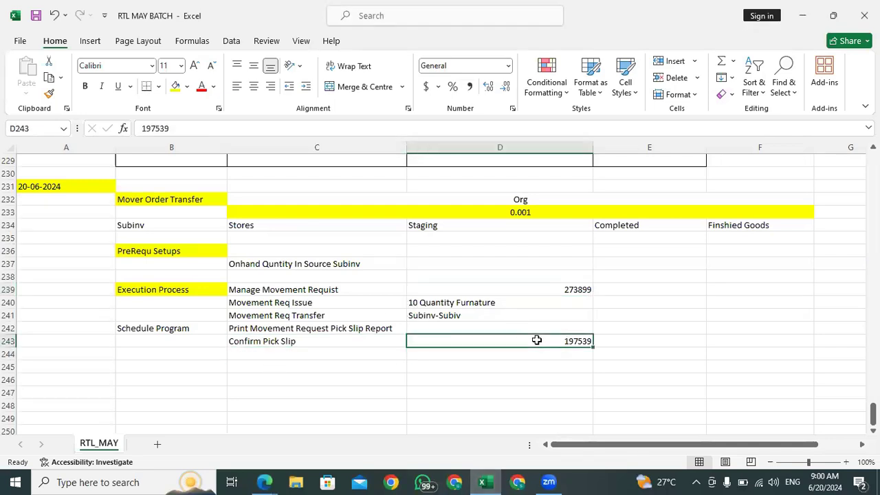
left_click(547, 288)
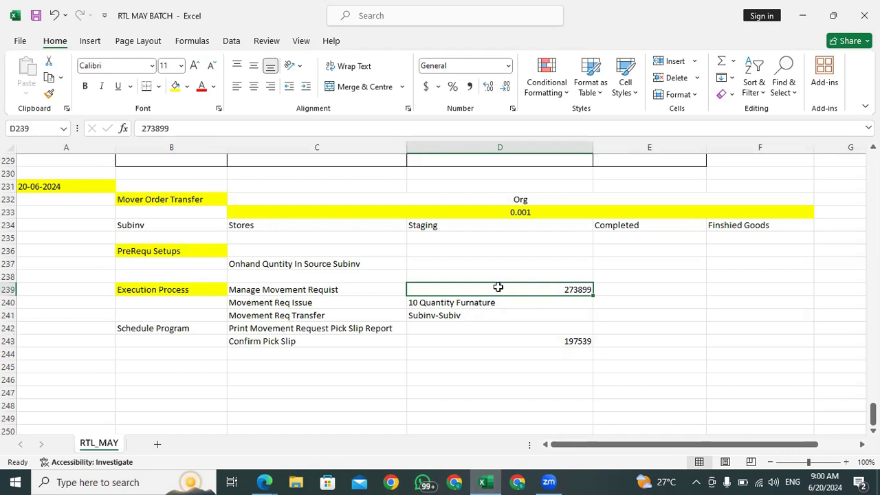
left_click(518, 340)
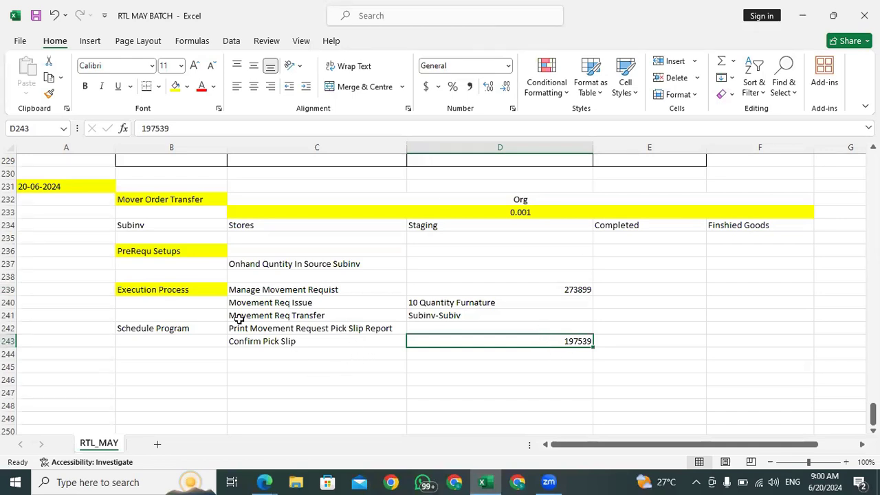
left_click(496, 288)
scroll(425, 244, "up", 5)
scroll(427, 245, "down", 5)
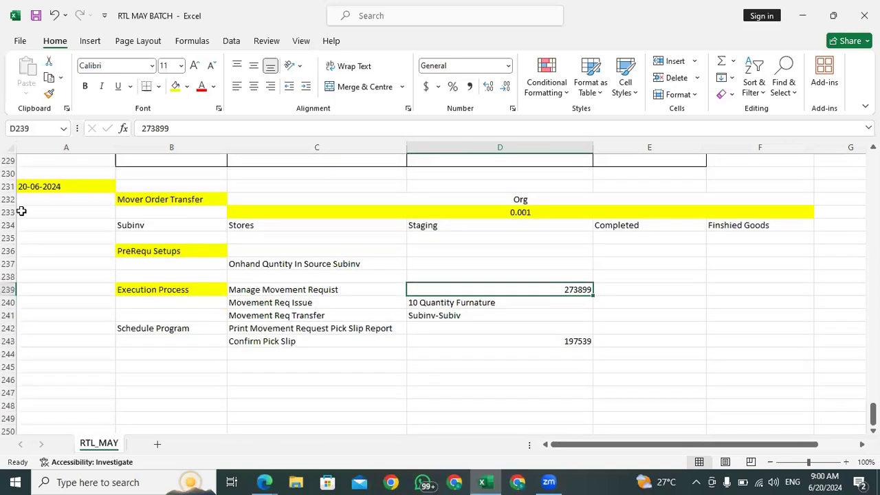
- Apply all borders to the move order transfer notes in A231:F244
left_click(46, 186)
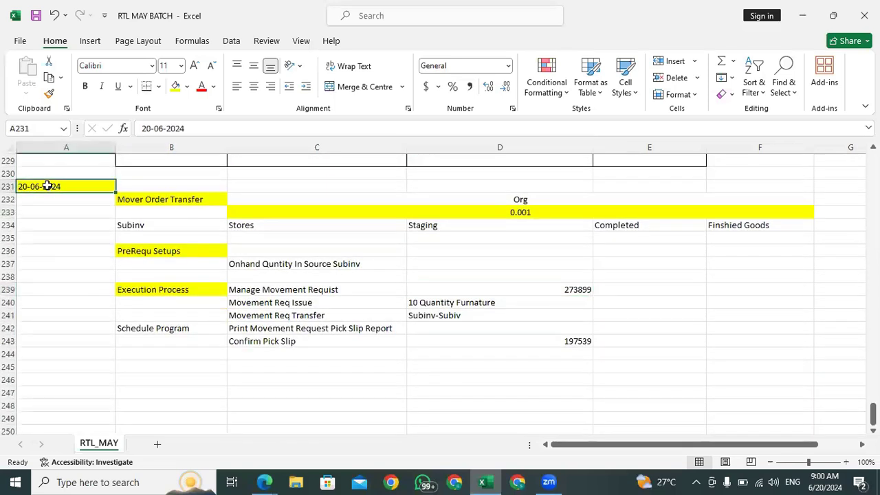
key("shift+Right")
key("shift+Right")
key("shift+Right")
key("shift+Right")
key("shift+Right")
key("shift+Down")
key("shift+Down")
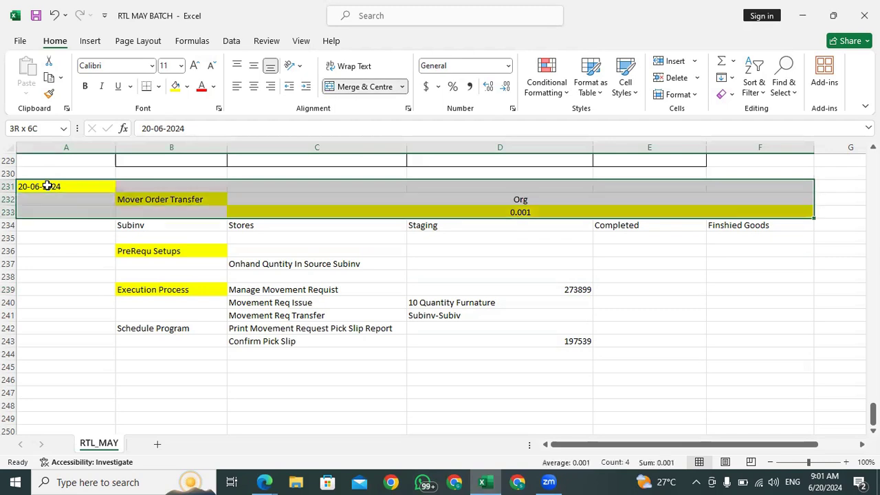
key("shift+Down")
key("shift+Down")
key("shift+Down")
key("shift+Down")
key("shift+Down")
key("shift+Down")
key("shift+Down")
key("shift+Down")
key("shift+Down")
key("shift+Down")
key("shift+Down")
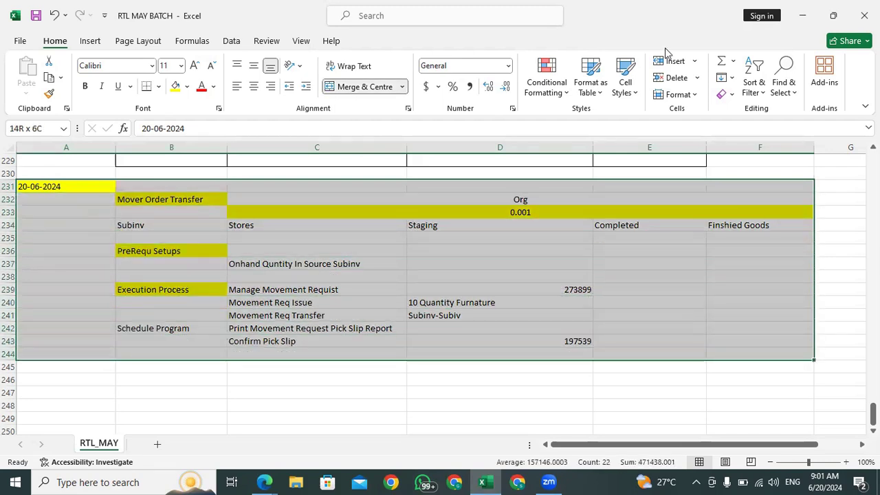
left_click(158, 86)
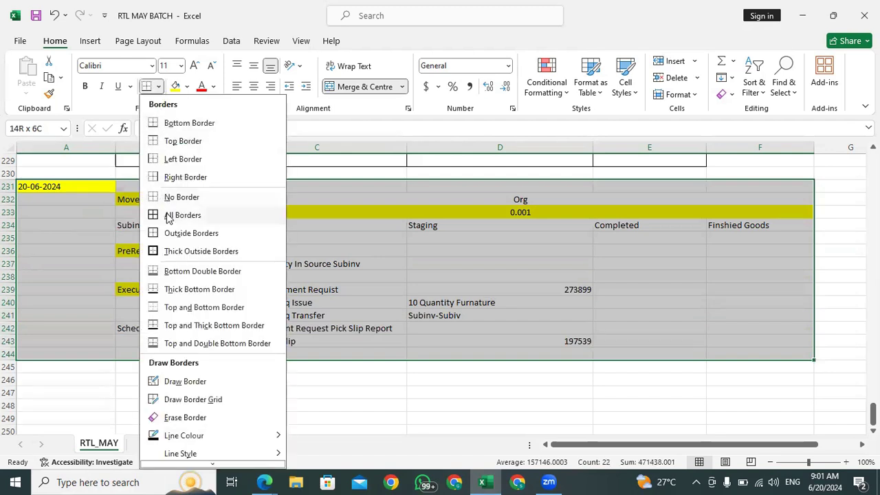
left_click(165, 213)
left_click(529, 388)
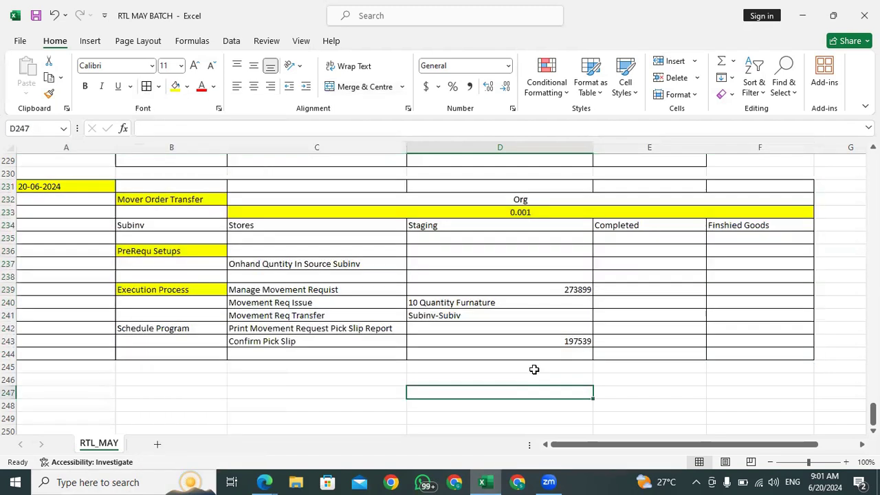
- Add "Verify the Onhand Quantity" in cell C244 below the Confirm Pick Slip entry
left_click(517, 339)
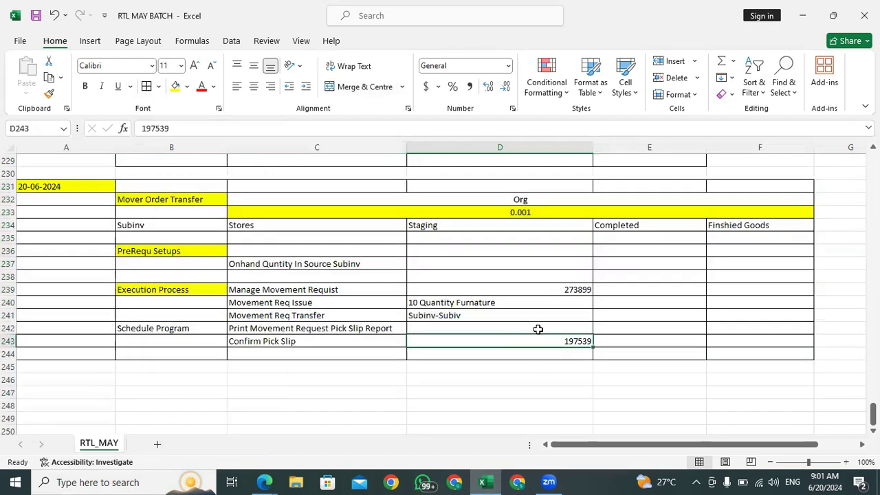
left_click(280, 354)
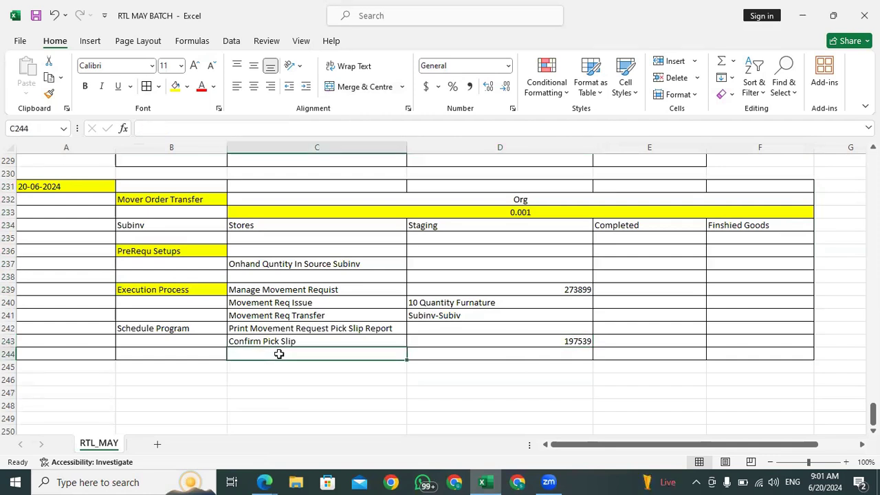
type("Verify th")
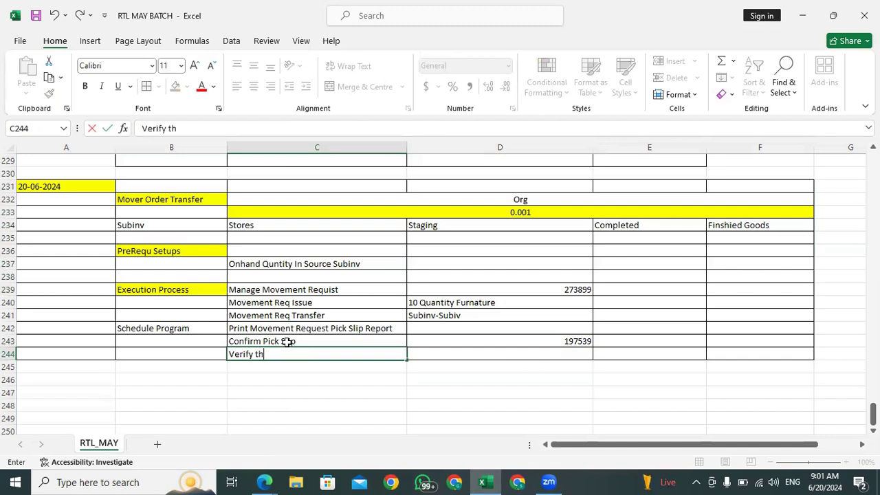
type("e Onhand ")
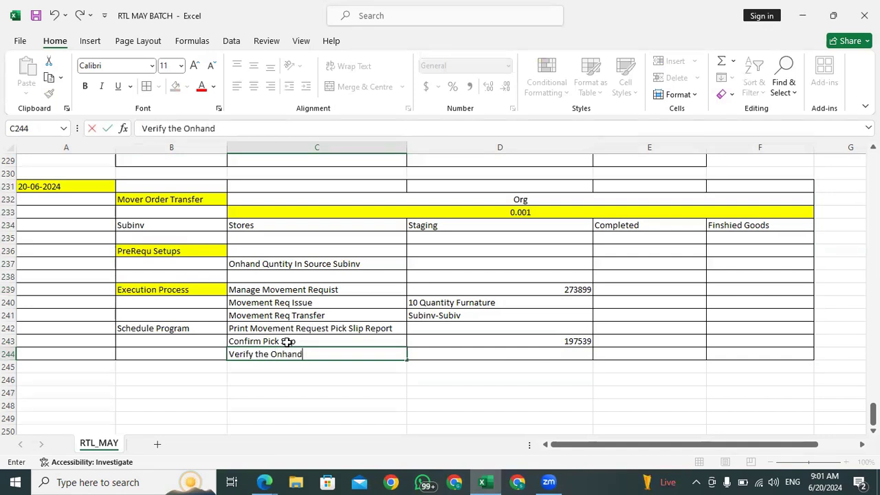
type("Quantity")
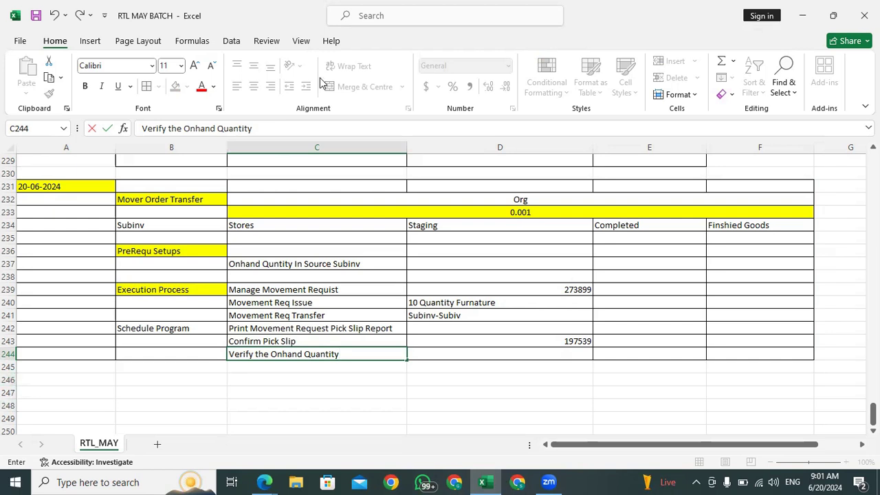
left_click(69, 390)
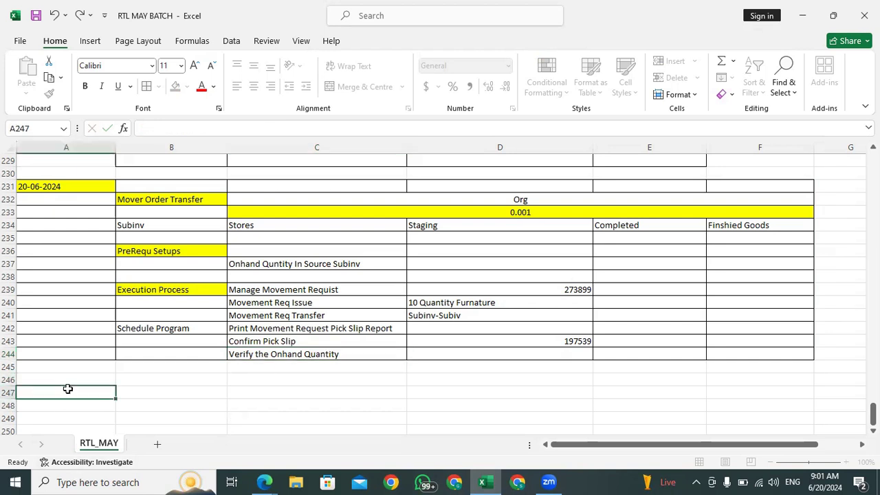
left_click(43, 378)
left_click(141, 382)
left_click(66, 383)
left_click(129, 378)
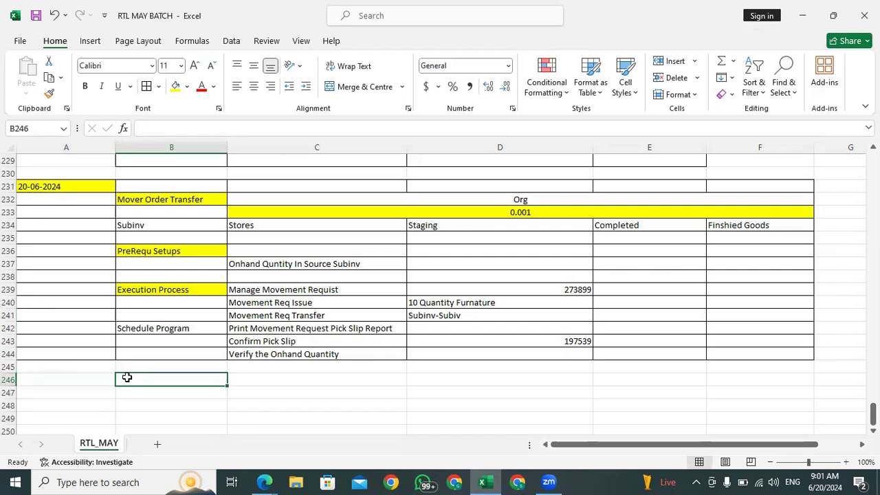